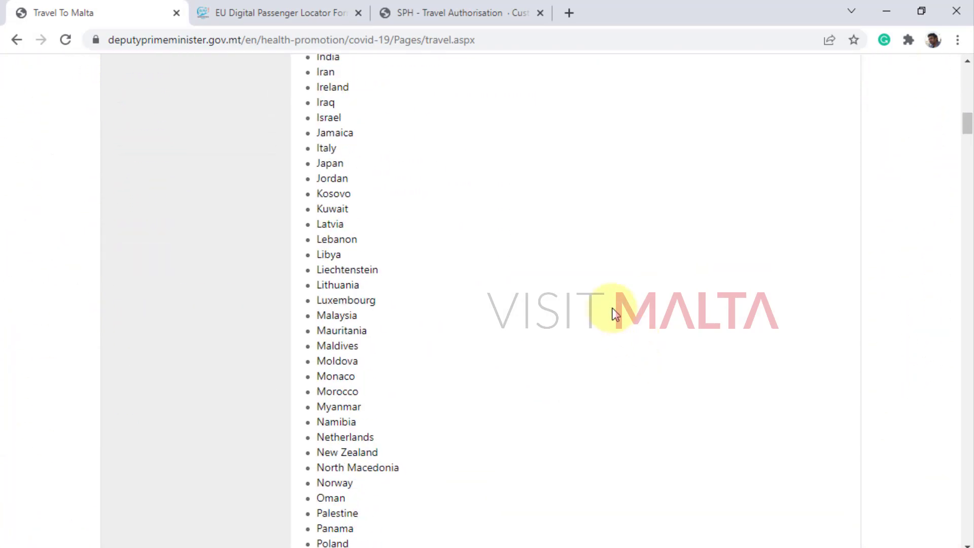
pyautogui.scroll(-20, 637, 335)
# Read through the Travel To Malta page, highlighting its passenger locator form (PLF) wording.
pyautogui.scroll(20, 660, 317)
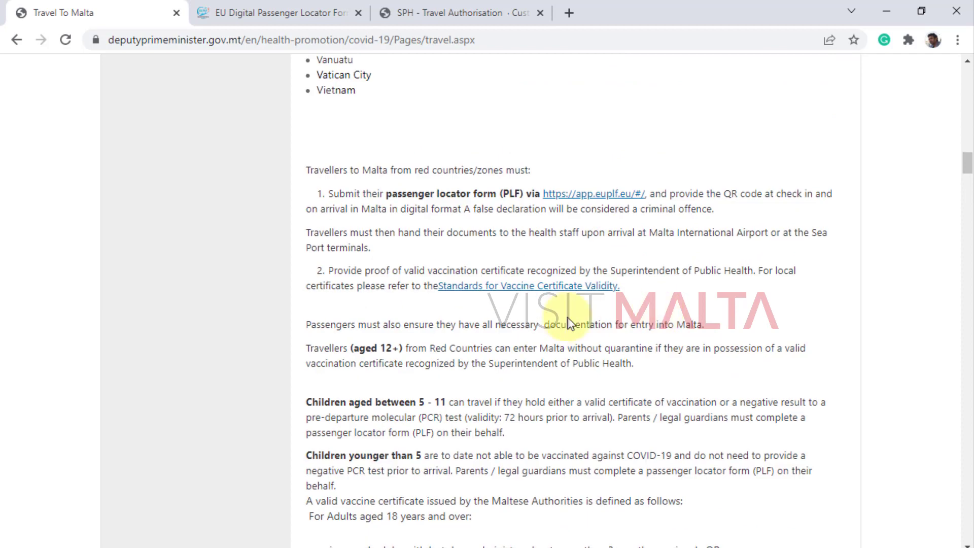
pyautogui.scroll(-20, 480, 435)
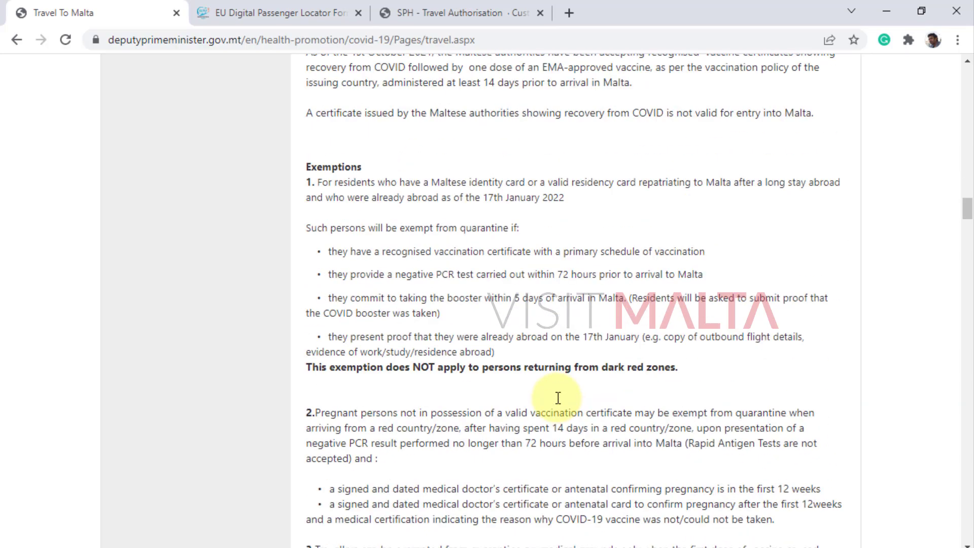
pyautogui.scroll(20, 563, 350)
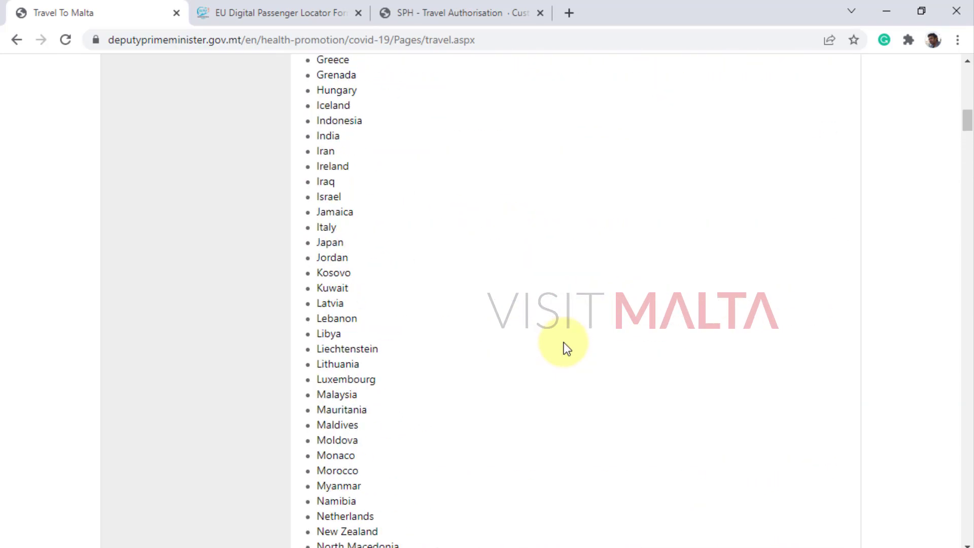
pyautogui.scroll(20, 567, 350)
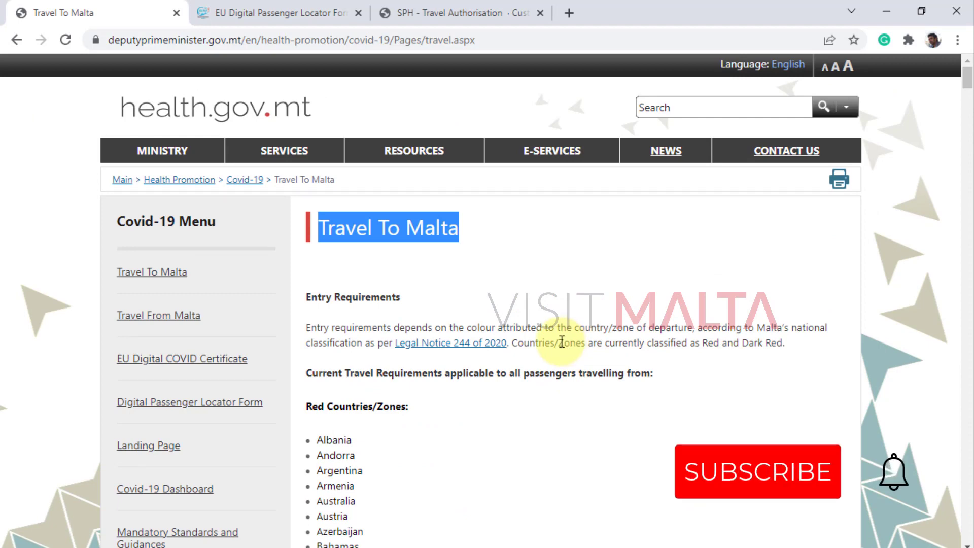
pyautogui.scroll(-20, 561, 342)
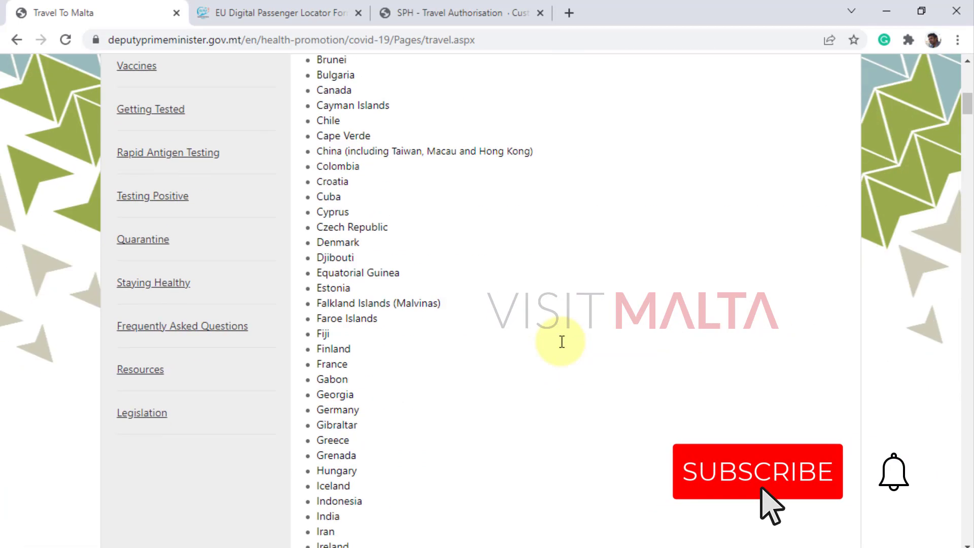
pyautogui.scroll(6, 562, 342)
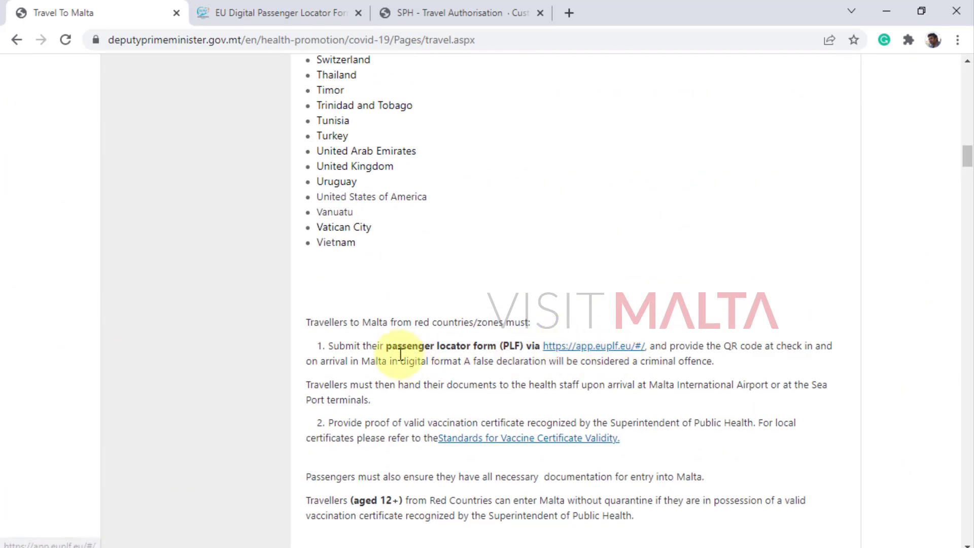
pyautogui.moveTo(386, 345); pyautogui.dragTo(523, 347)
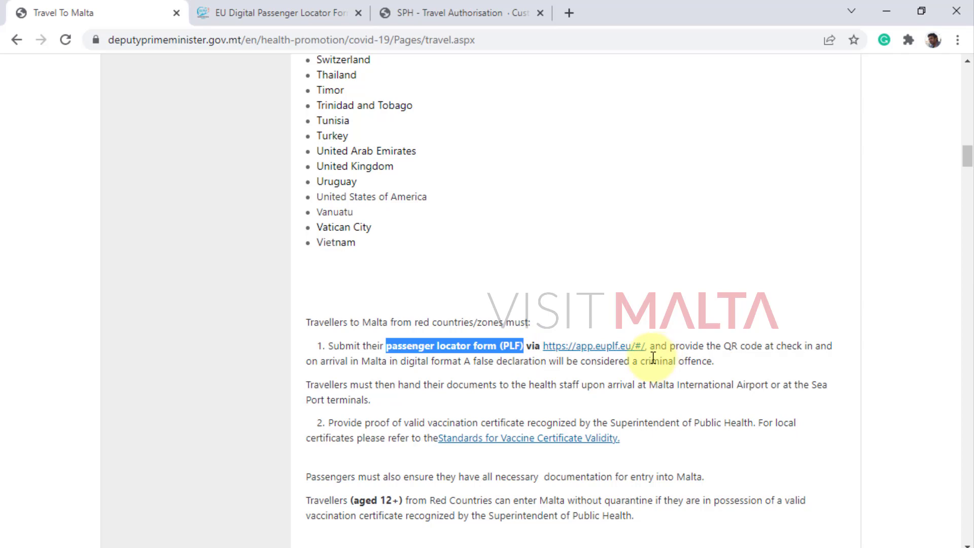
pyautogui.scroll(-15, 635, 373)
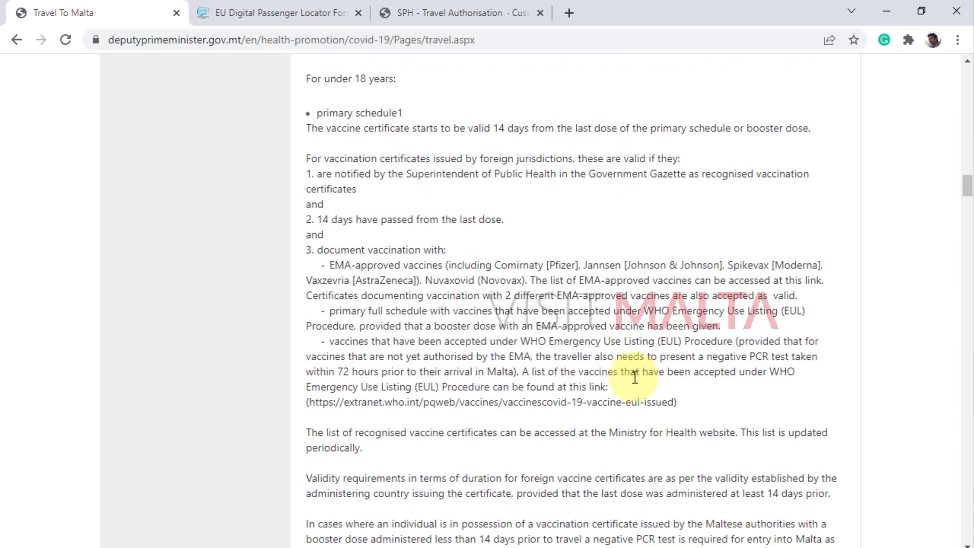
pyautogui.scroll(-10, 635, 378)
pyautogui.scroll(-9, 635, 378)
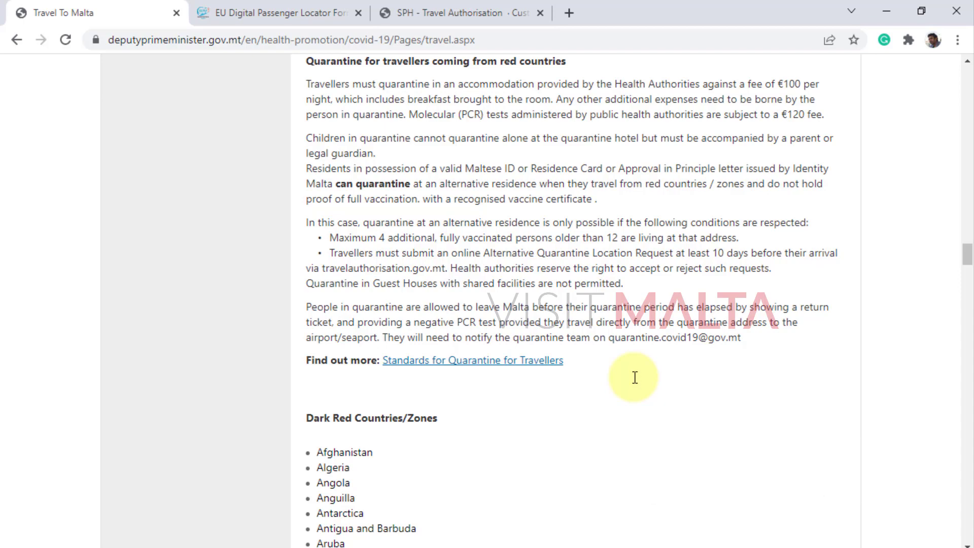
pyautogui.scroll(-20, 634, 378)
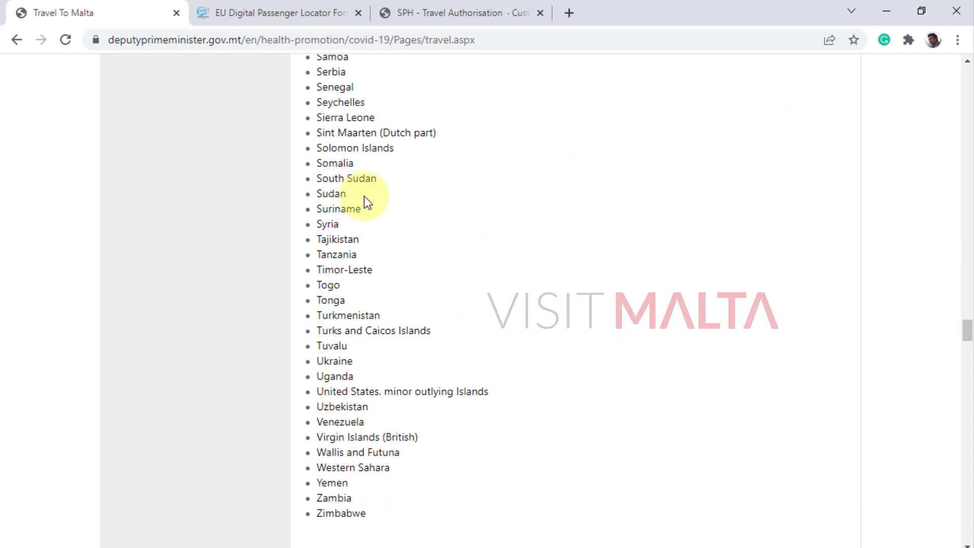
pyautogui.scroll(-17, 505, 287)
pyautogui.scroll(-20, 553, 288)
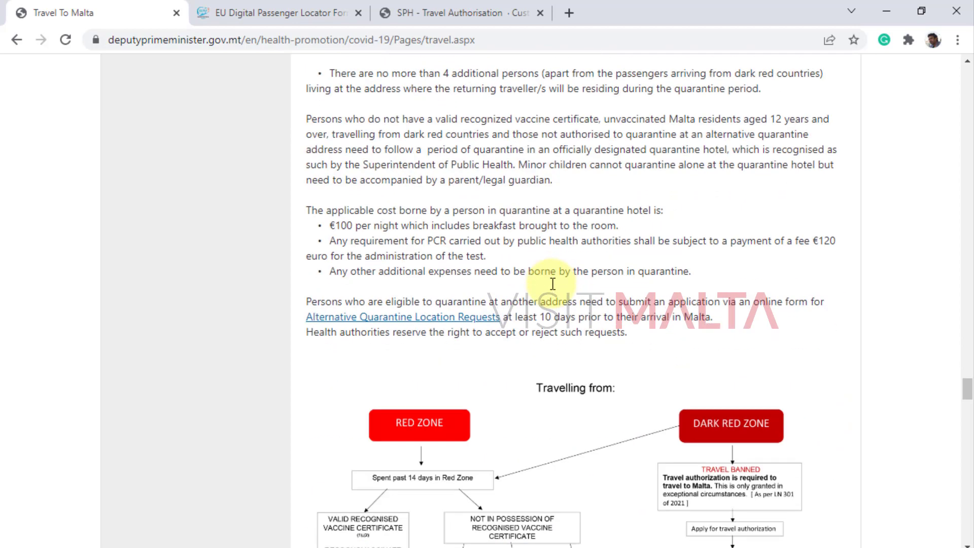
pyautogui.scroll(6, 552, 287)
pyautogui.scroll(-2, 552, 287)
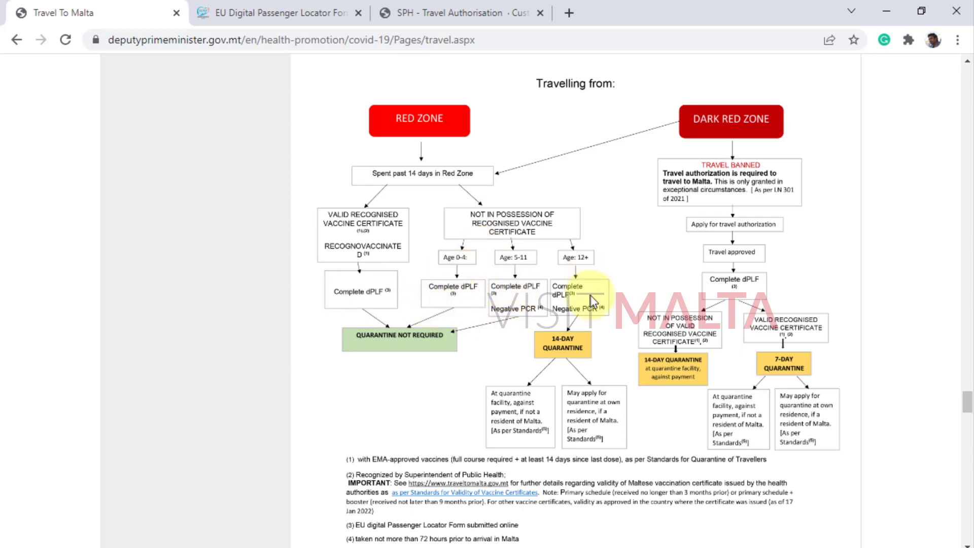
# Review the EU PLF welcome heading and web address, glance at Travel To Malta, and return.
pyautogui.click(275, 6)
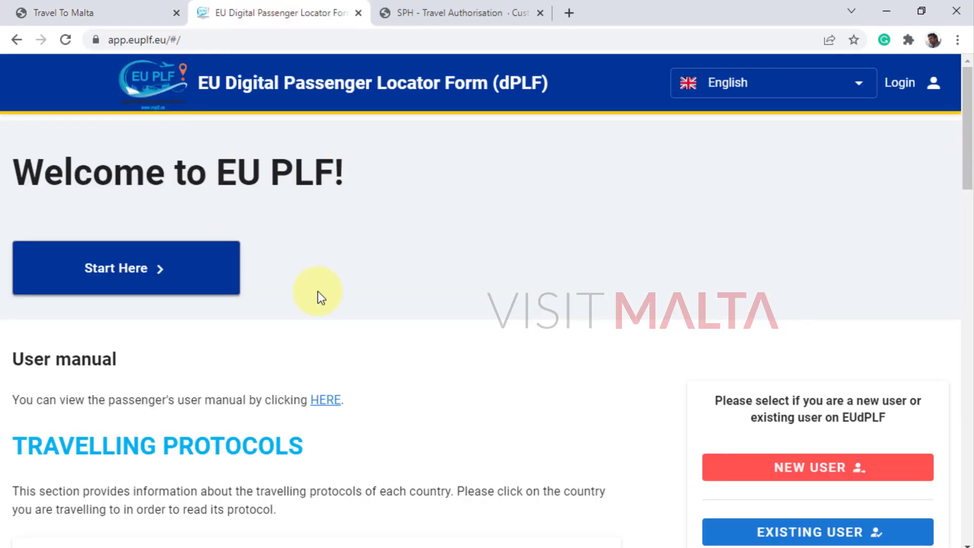
pyautogui.moveTo(43, 173); pyautogui.dragTo(337, 168)
pyautogui.click(278, 188)
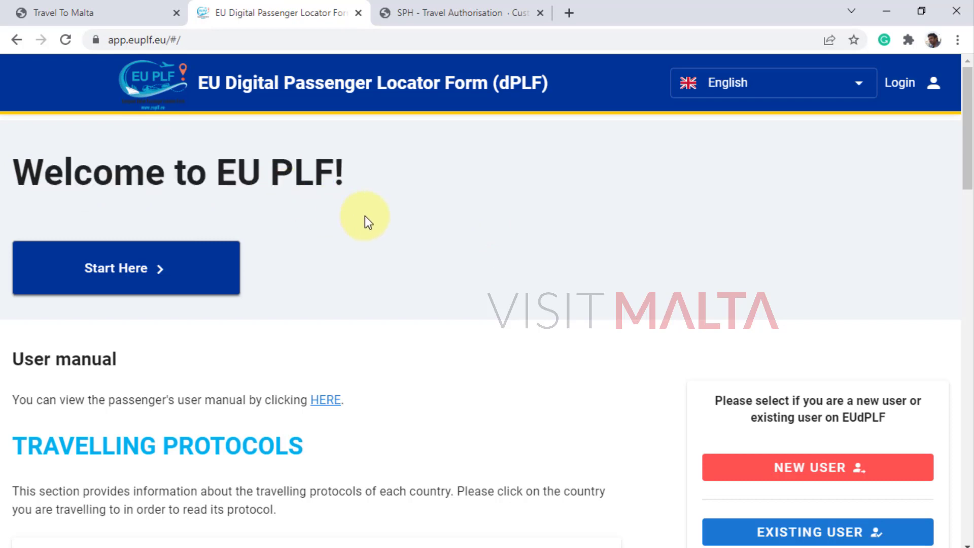
pyautogui.click(147, 39)
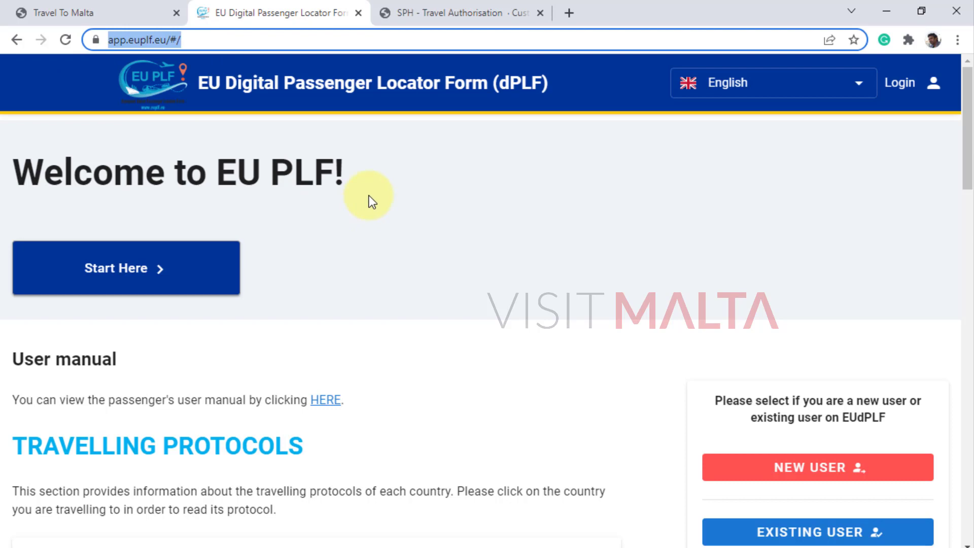
pyautogui.click(346, 194)
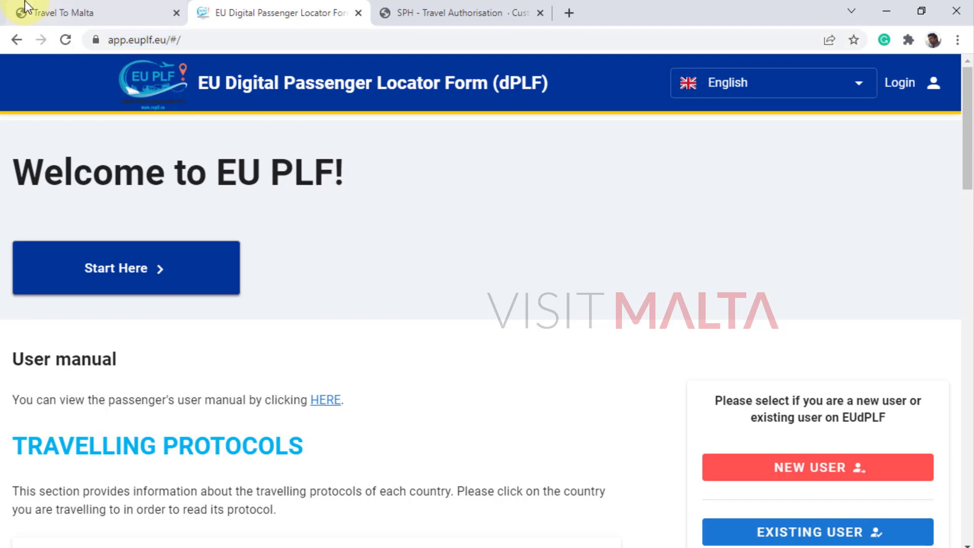
pyautogui.click(76, 12)
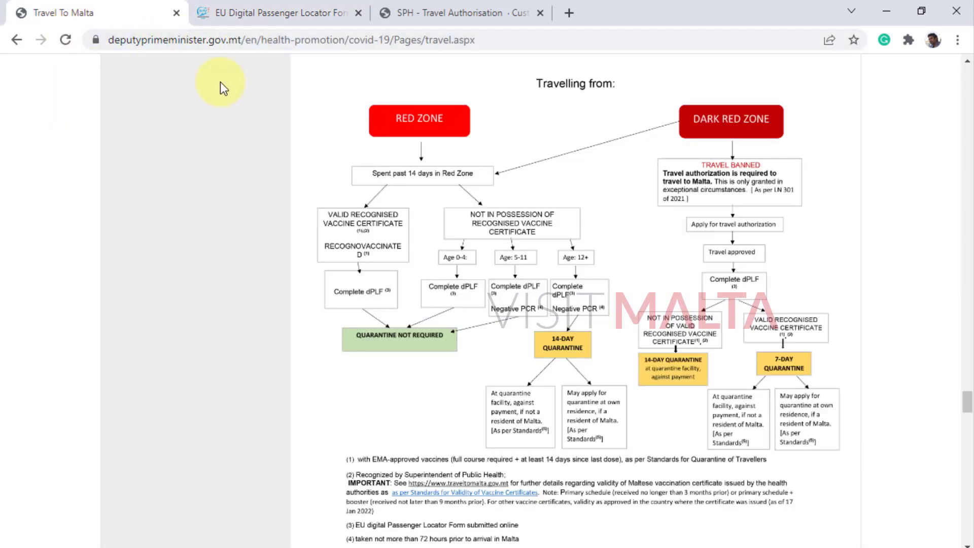
pyautogui.click(280, 15)
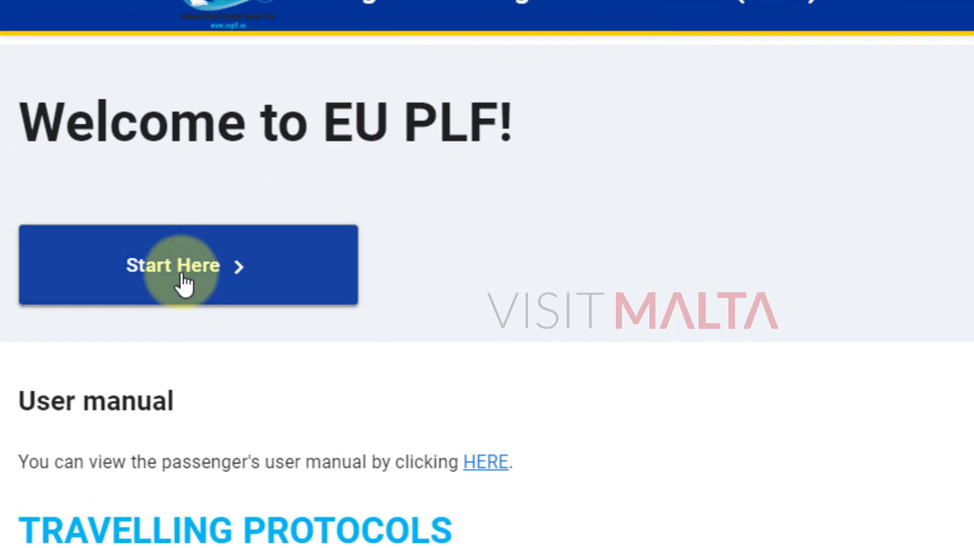
# Start a new form and choose Malta/MT as the final destination.
pyautogui.click(184, 282)
pyautogui.scroll(-4, 358, 249)
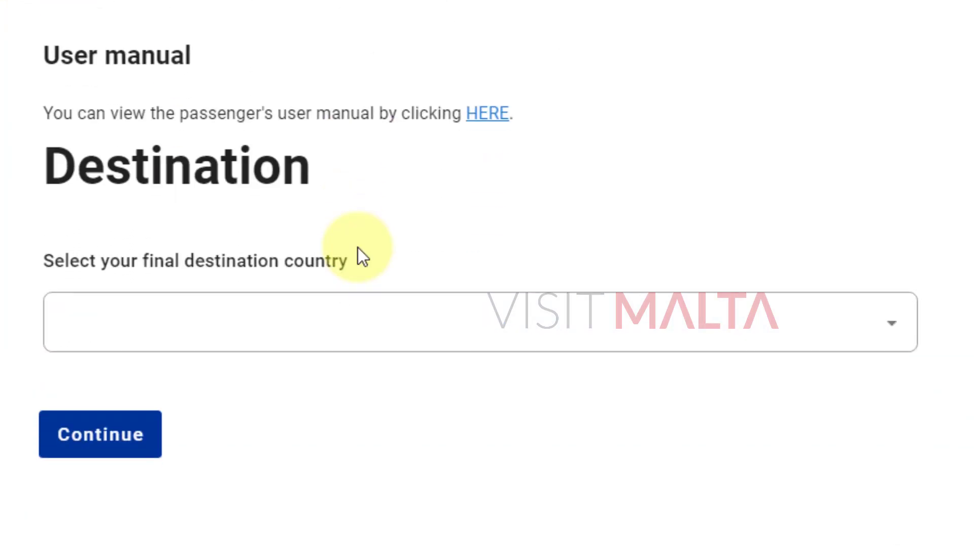
pyautogui.scroll(2, 358, 248)
pyautogui.scroll(-4, 290, 257)
pyautogui.click(288, 258)
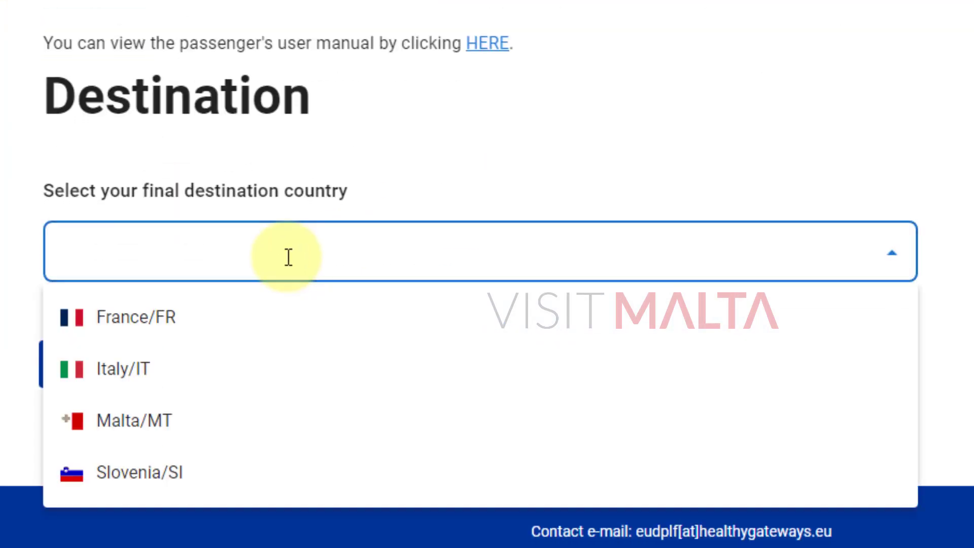
pyautogui.click(136, 424)
pyautogui.click(109, 373)
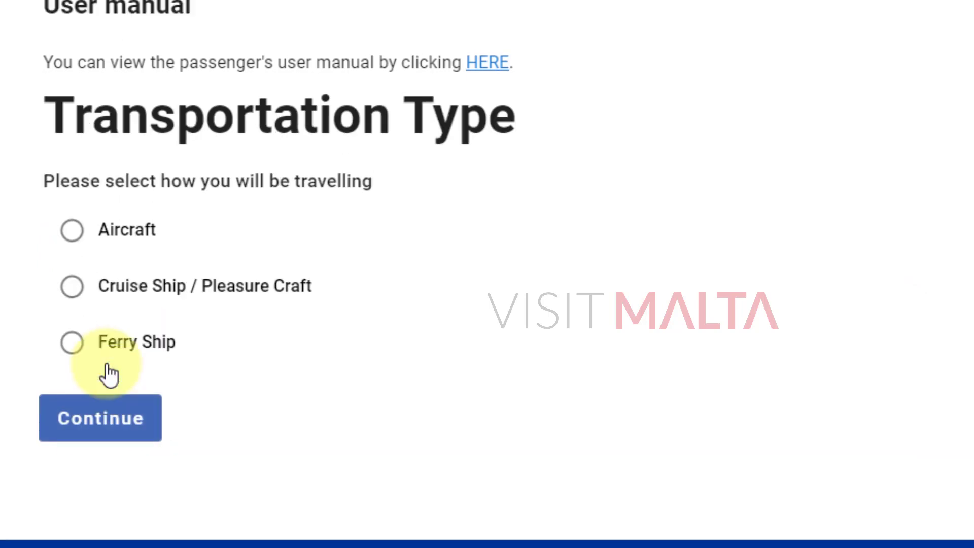
# Choose Aircraft as the transportation type.
pyautogui.scroll(-4, 279, 351)
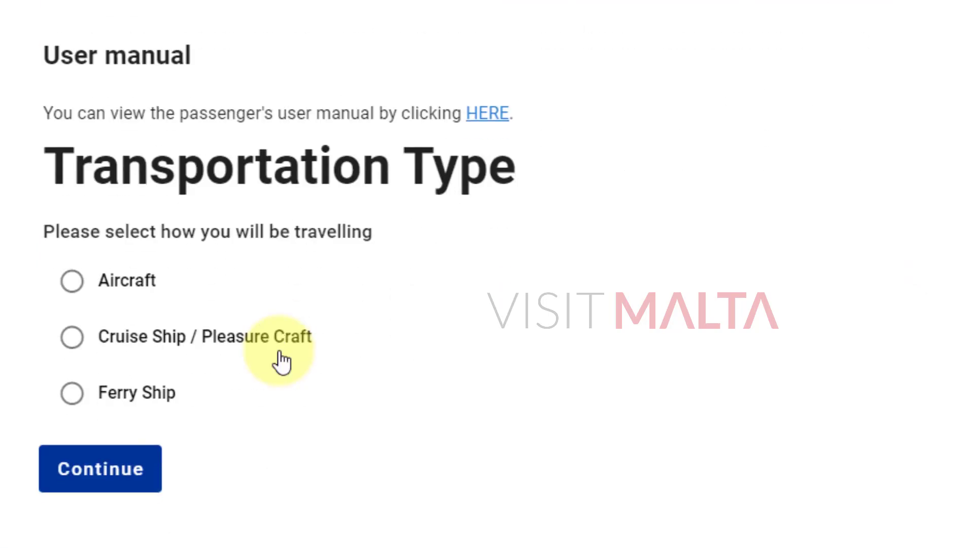
pyautogui.scroll(2, 280, 359)
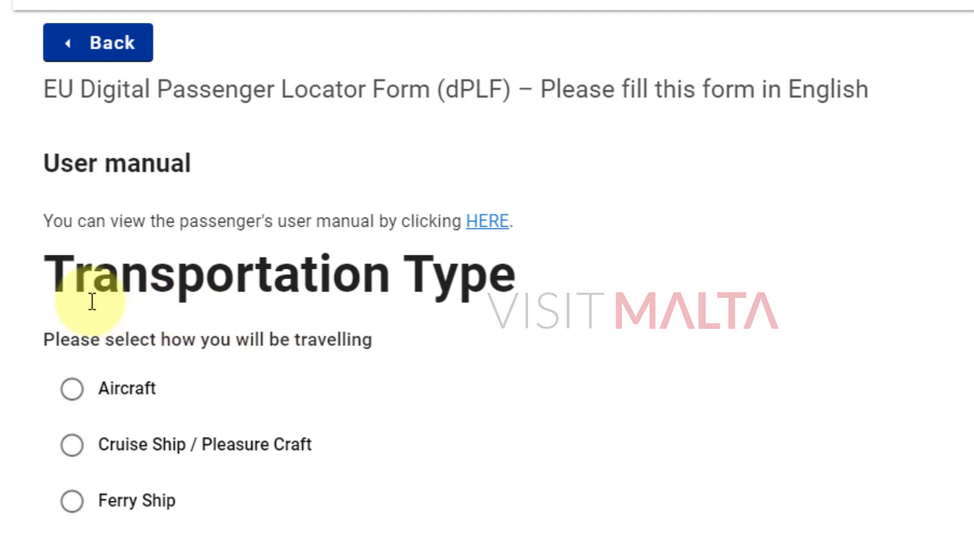
pyautogui.moveTo(61, 283); pyautogui.dragTo(522, 289)
pyautogui.click(279, 317)
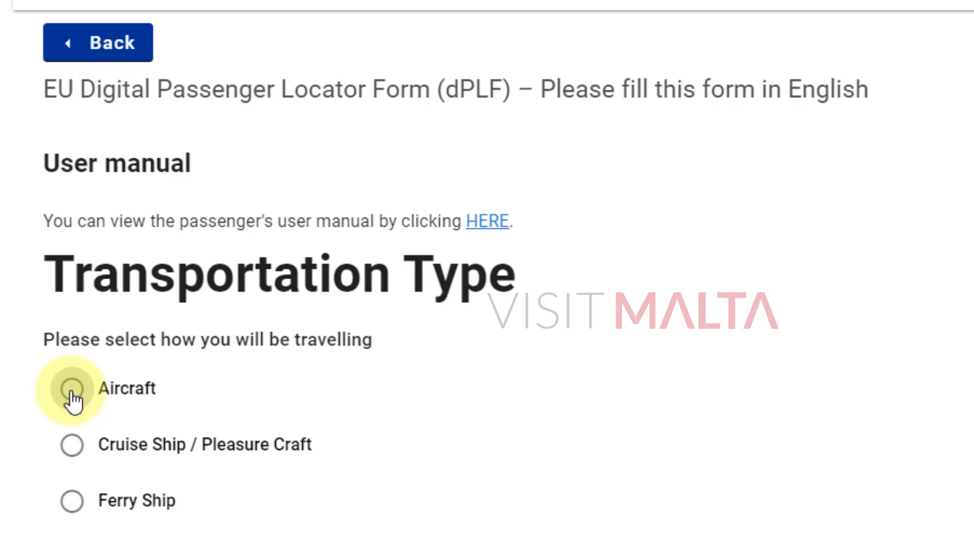
pyautogui.click(72, 390)
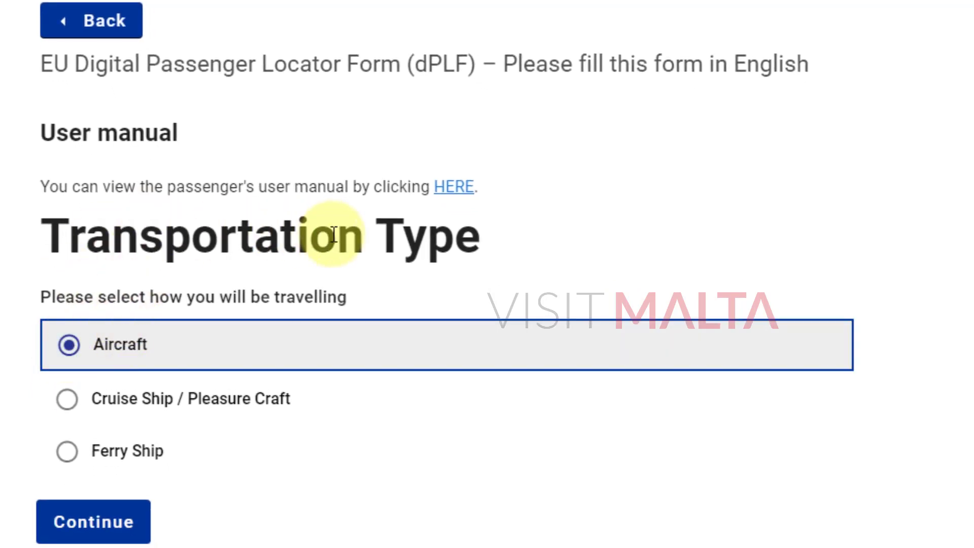
# Tick the truthfulness pledge and 'I have read the Privacy Notice', then continue to login.
pyautogui.click(103, 526)
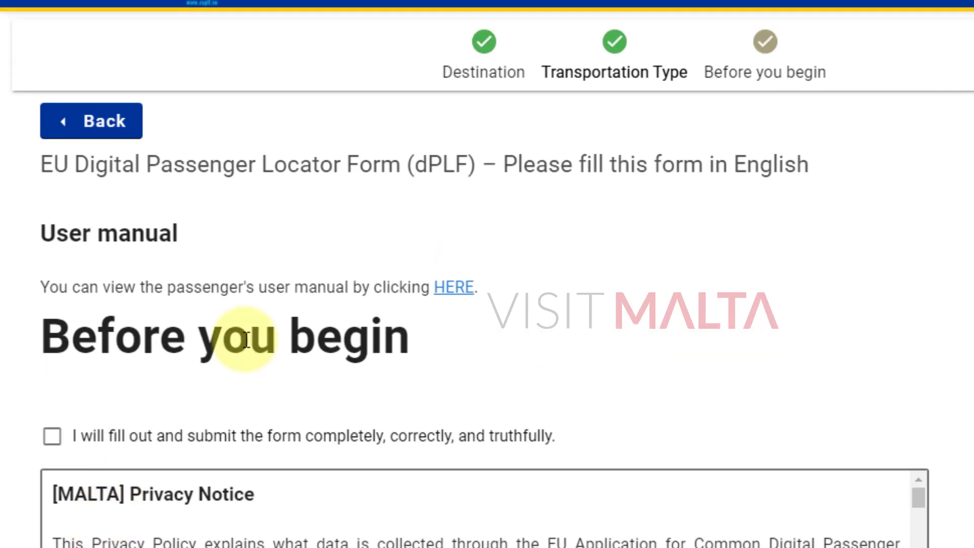
pyautogui.scroll(-4, 543, 272)
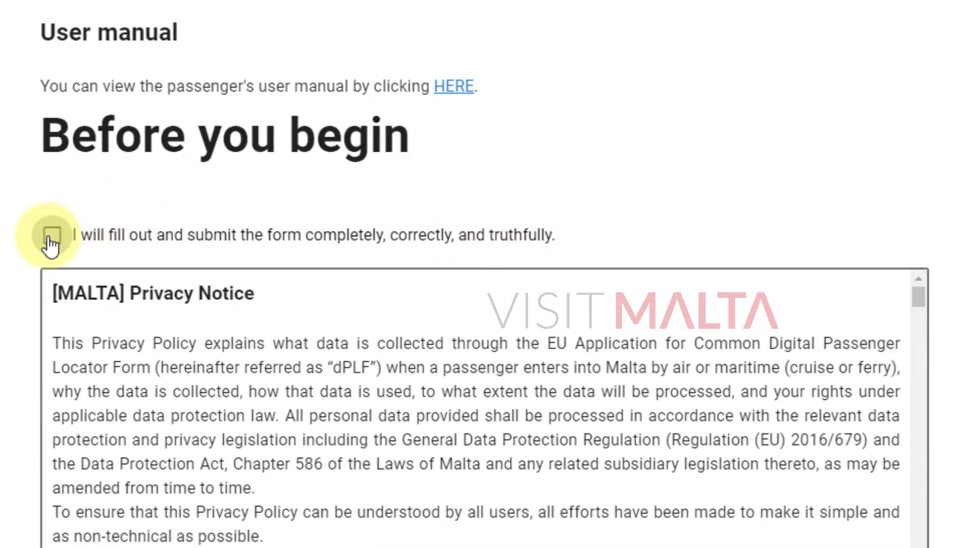
pyautogui.click(51, 237)
pyautogui.scroll(-1, 335, 231)
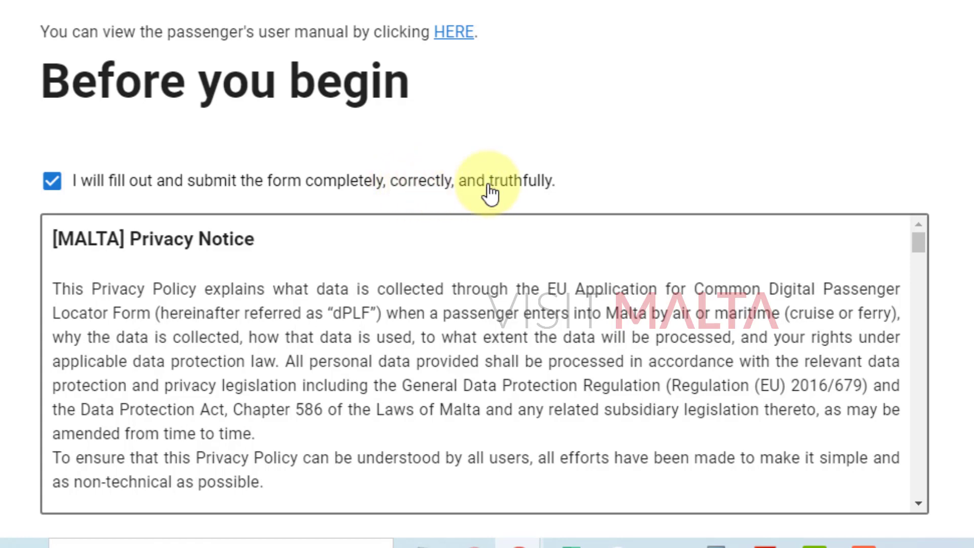
pyautogui.scroll(-10, 496, 203)
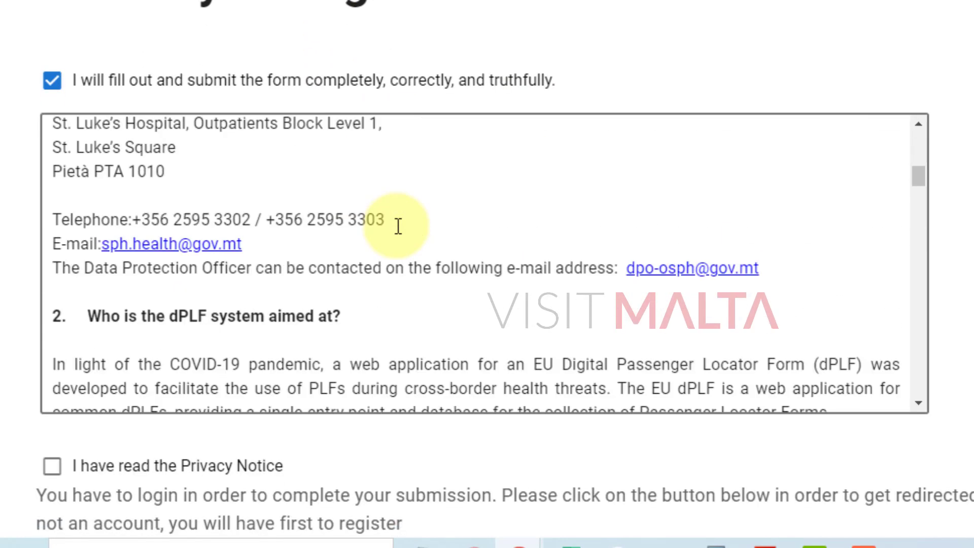
pyautogui.scroll(-20, 398, 226)
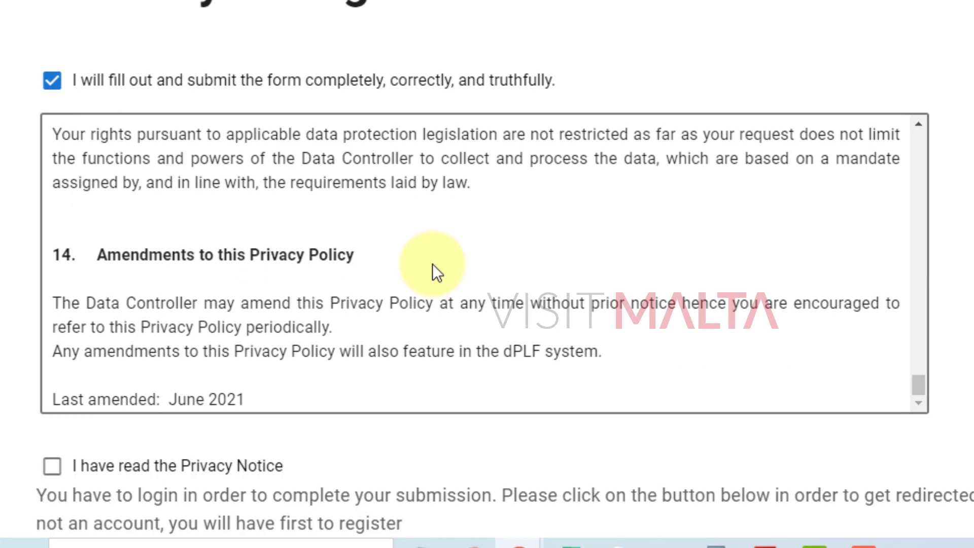
pyautogui.scroll(-6, 707, 239)
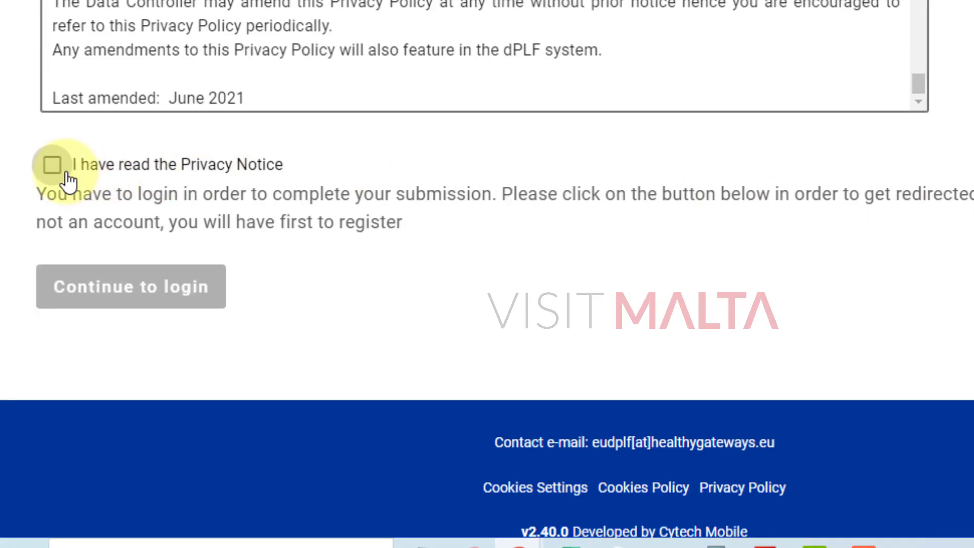
pyautogui.click(56, 169)
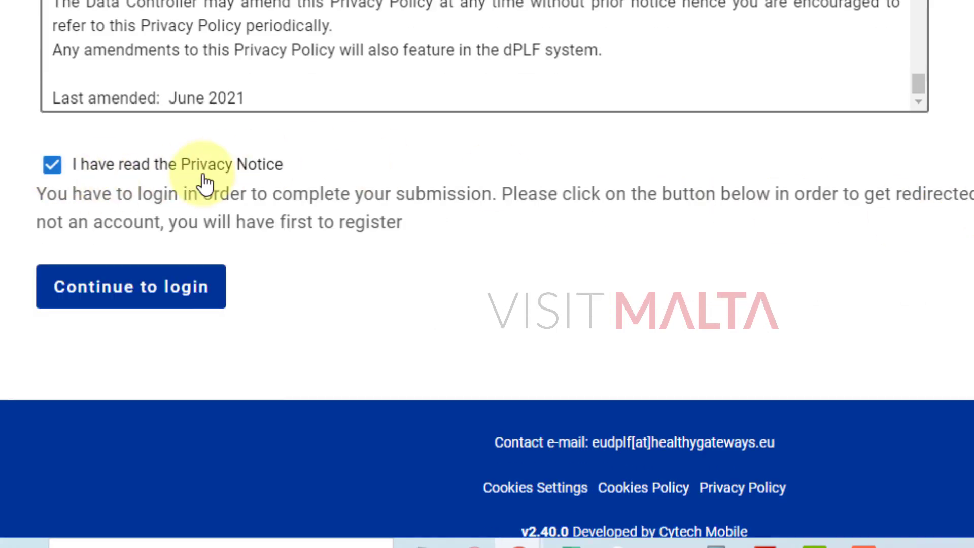
pyautogui.click(142, 296)
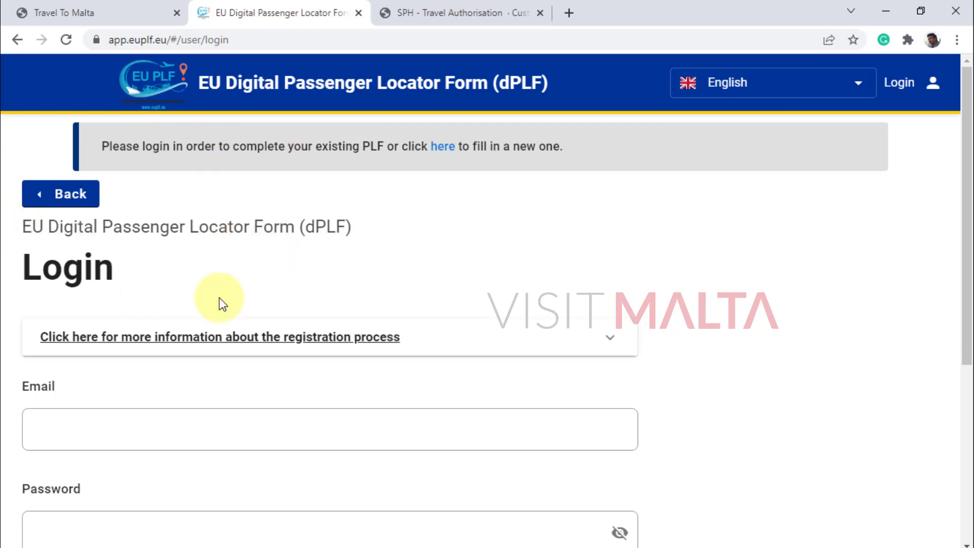
# Open the registration form and try its email, password and confirmation fields.
pyautogui.scroll(-2, 380, 213)
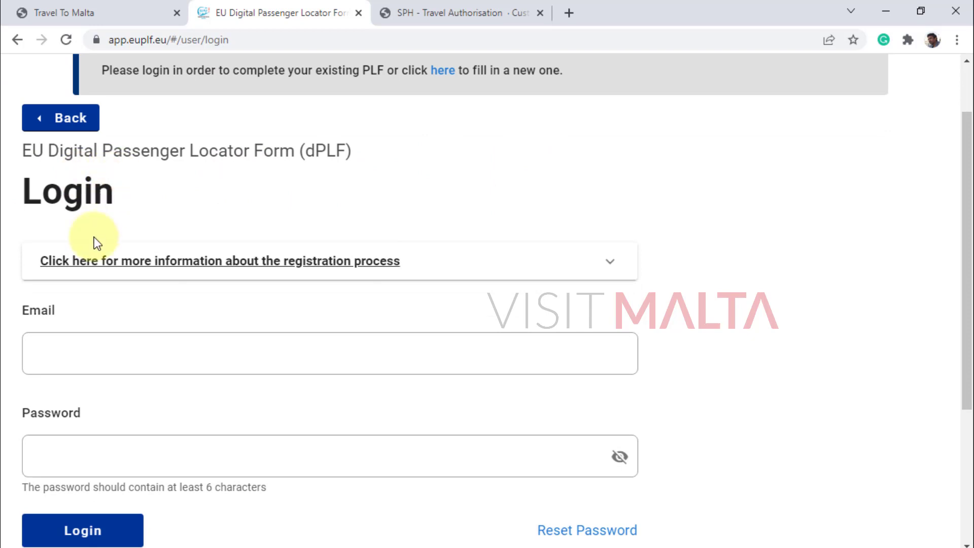
pyautogui.scroll(-4, 252, 291)
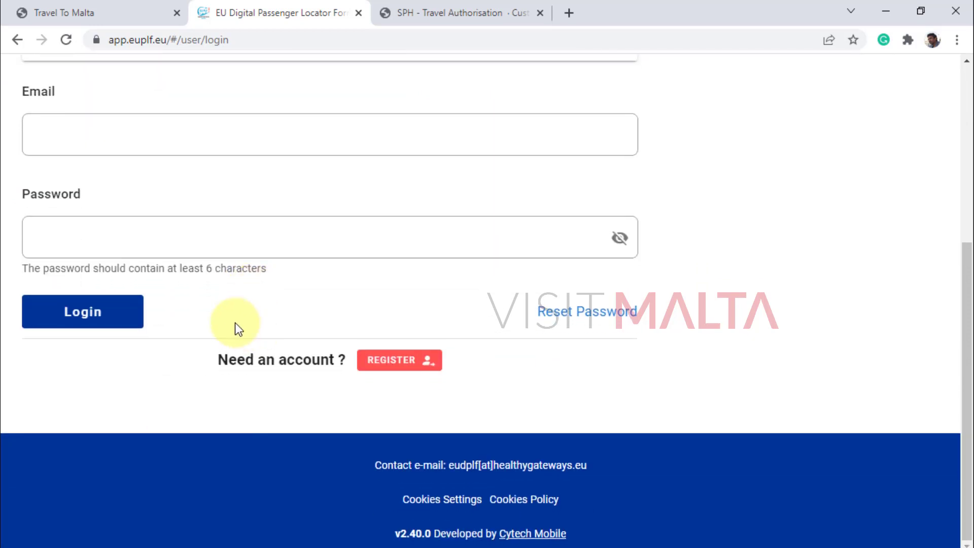
pyautogui.click(398, 365)
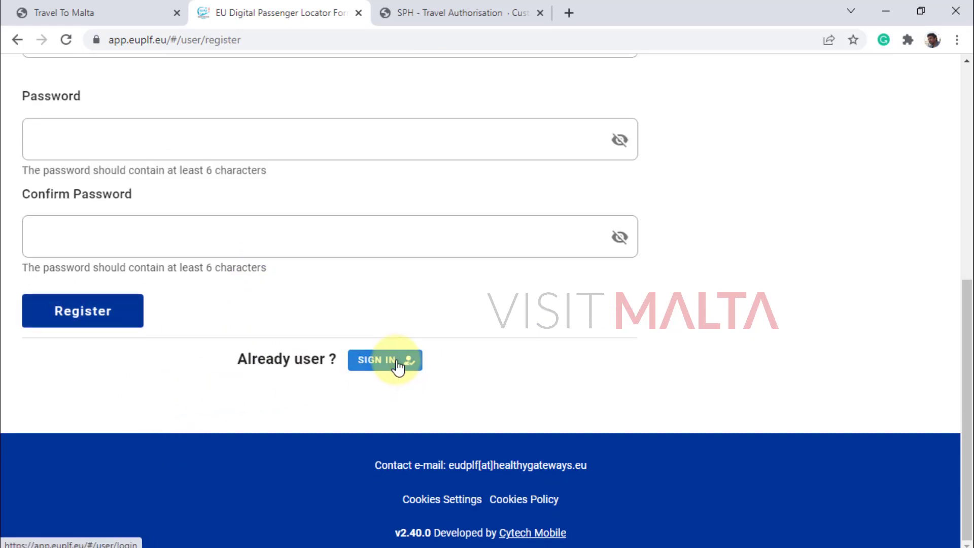
pyautogui.scroll(5, 487, 406)
pyautogui.click(153, 267)
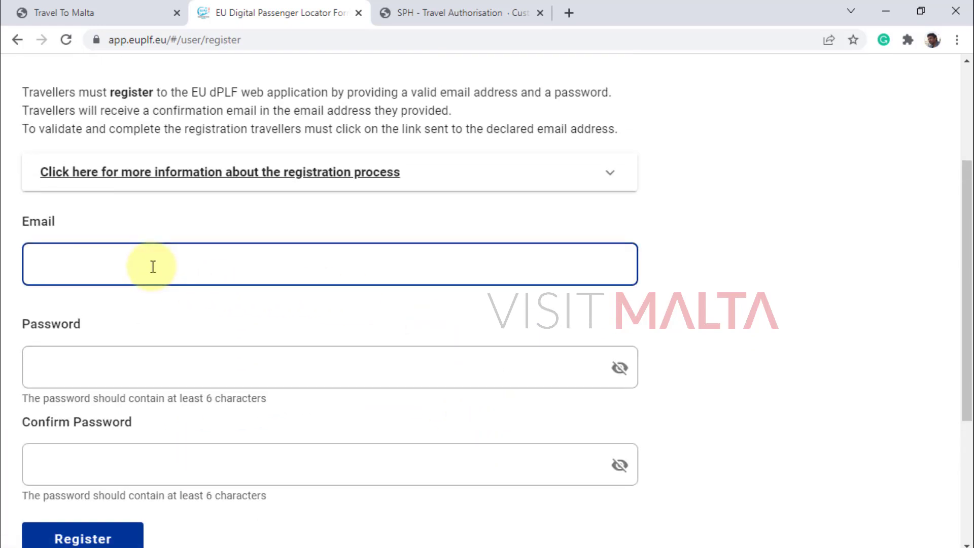
pyautogui.click(103, 382)
pyautogui.click(99, 487)
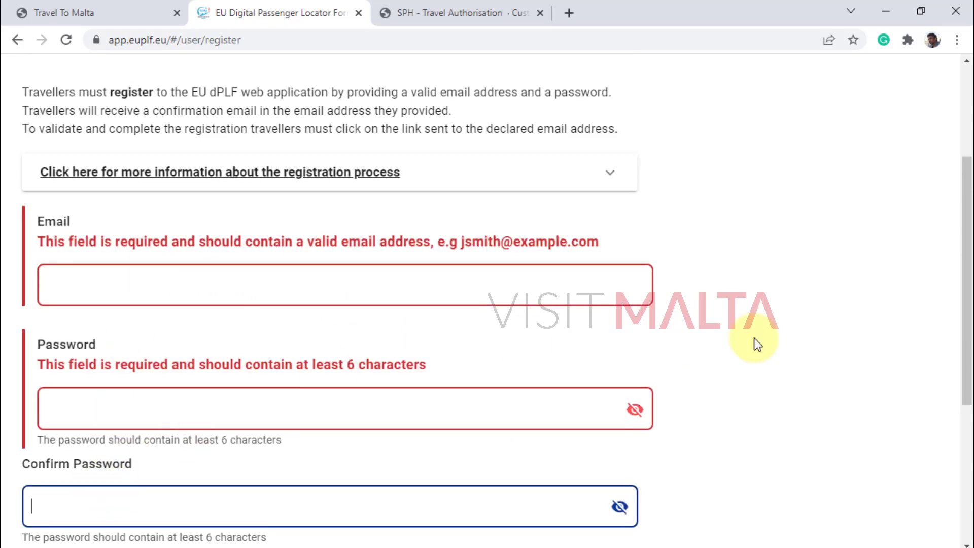
# Scroll back through the dPLF form to the Before you begin step.
pyautogui.scroll(3, 754, 338)
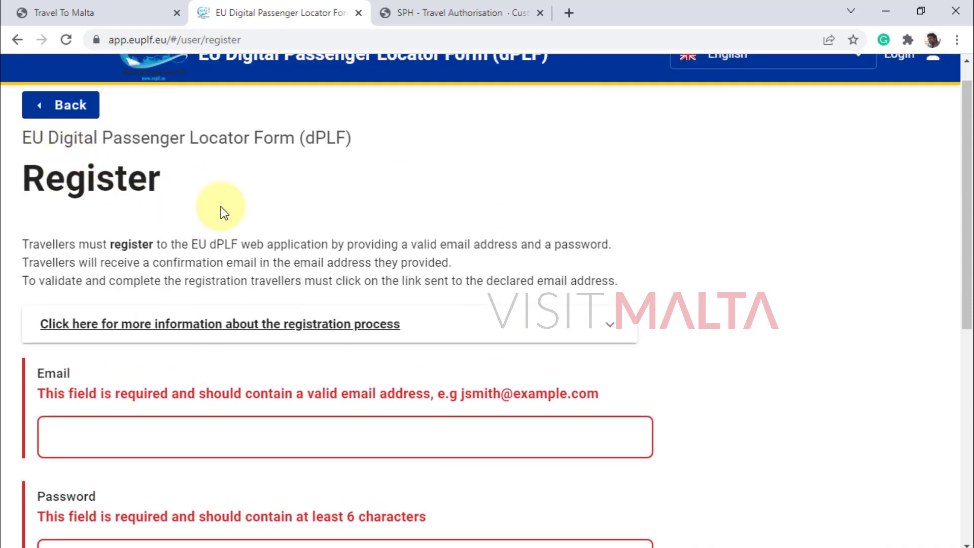
pyautogui.scroll(-3, 304, 213)
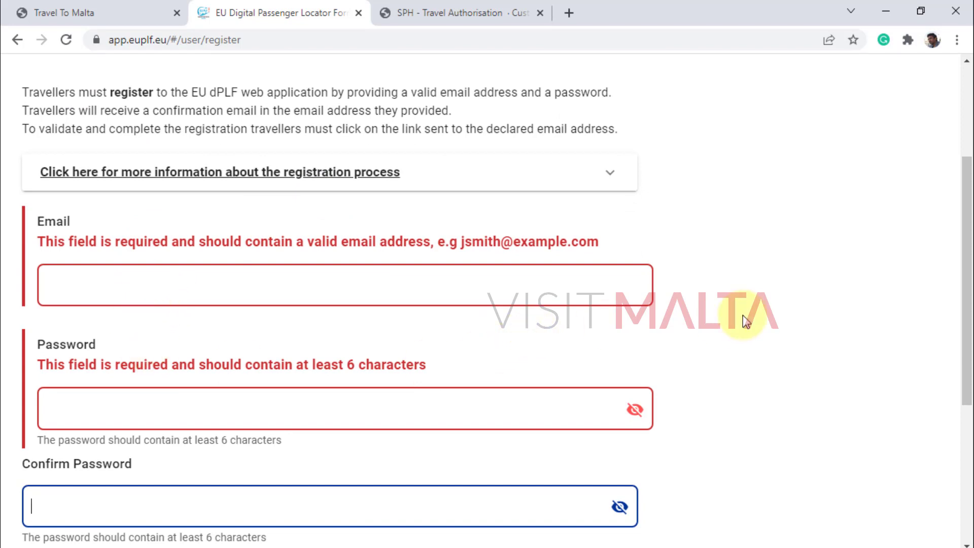
pyautogui.scroll(-2, 744, 315)
pyautogui.scroll(-1, 743, 315)
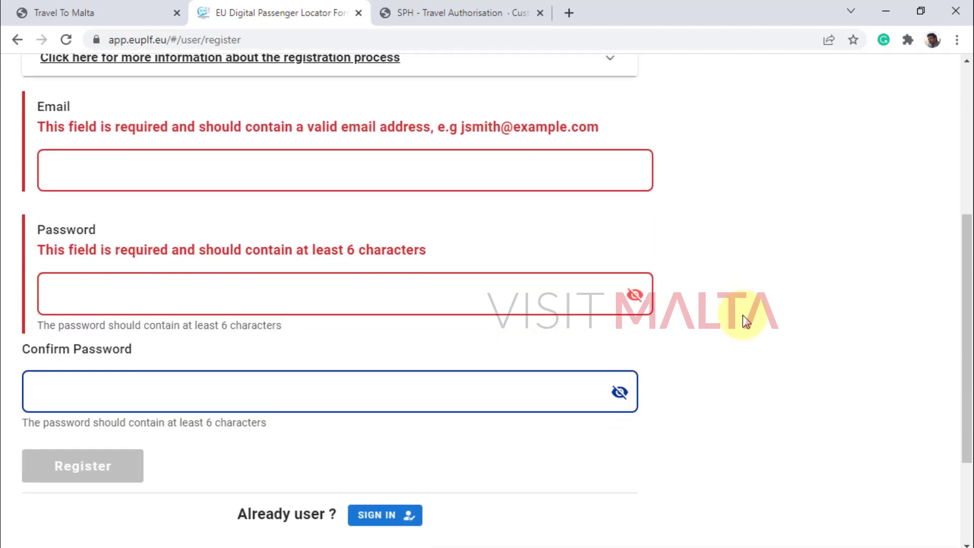
pyautogui.scroll(6, 743, 315)
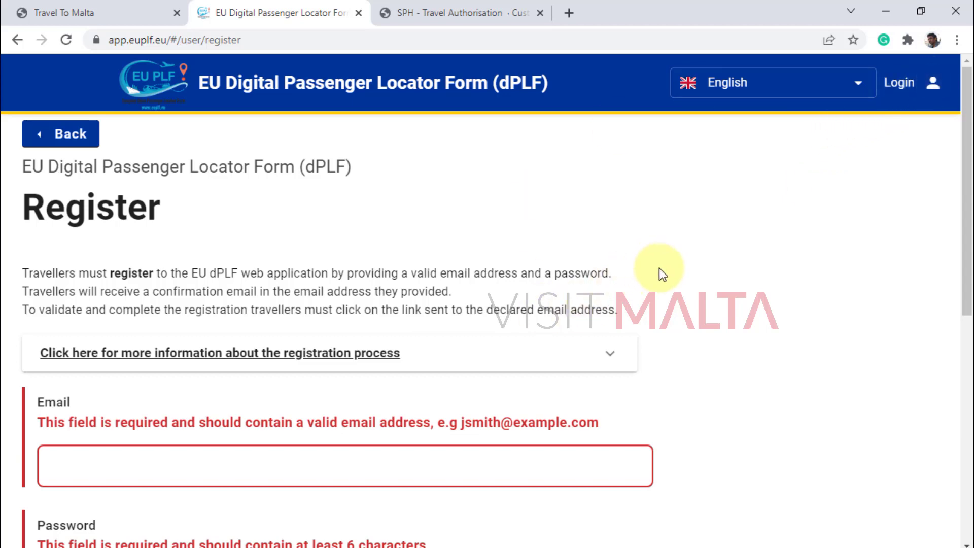
pyautogui.scroll(-5, 659, 269)
pyautogui.scroll(-3, 730, 297)
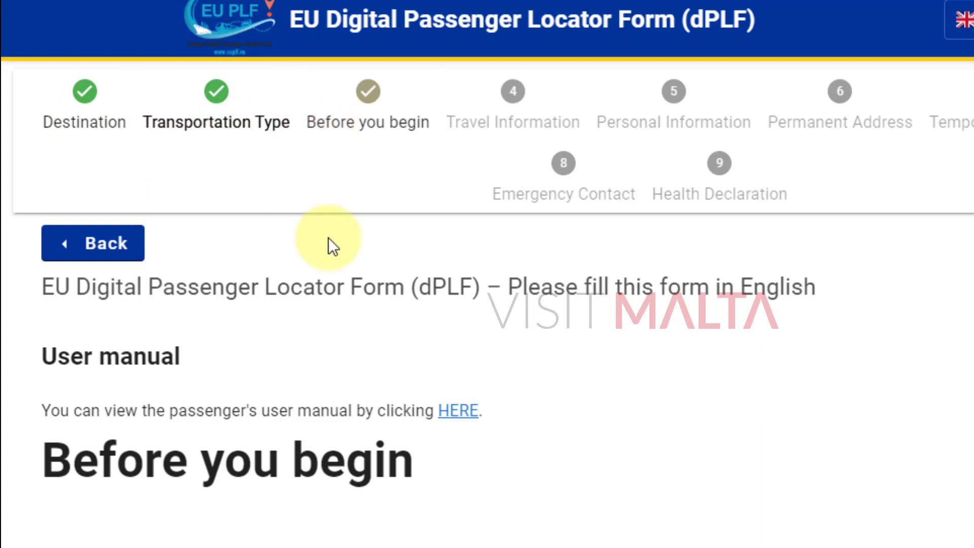
# Accept the Before you begin agreements and continue to Travel Information.
pyautogui.scroll(-10, 328, 228)
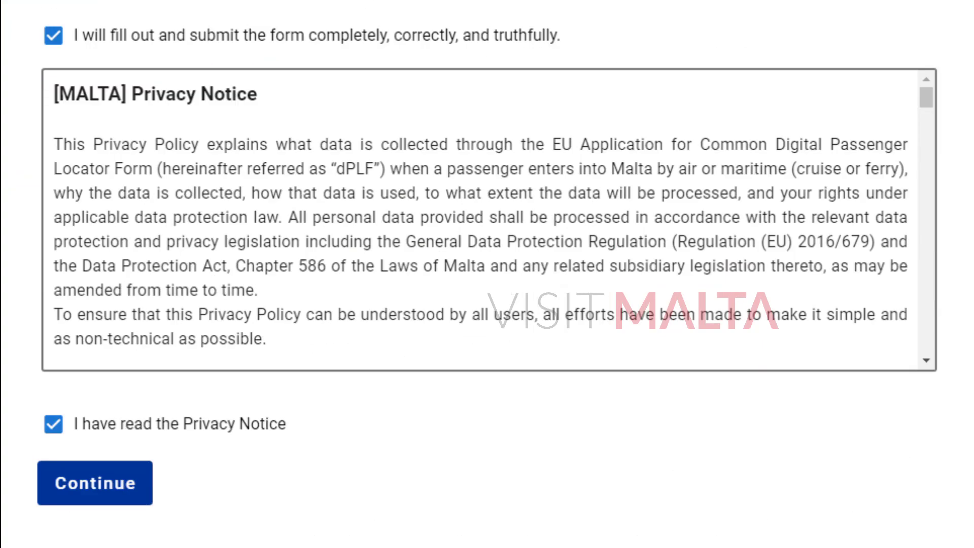
pyautogui.scroll(-15, 429, 176)
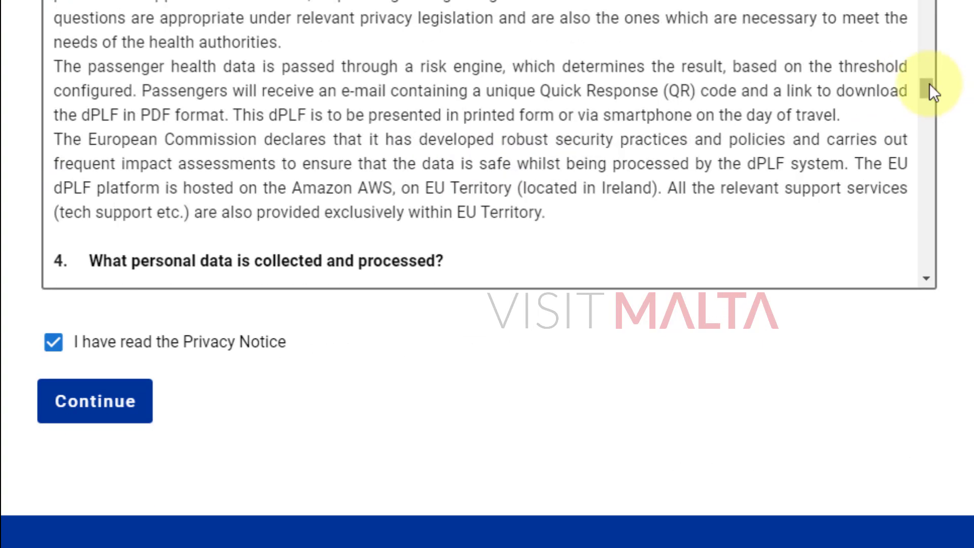
pyautogui.moveTo(929, 87); pyautogui.dragTo(950, 287)
pyautogui.click(65, 401)
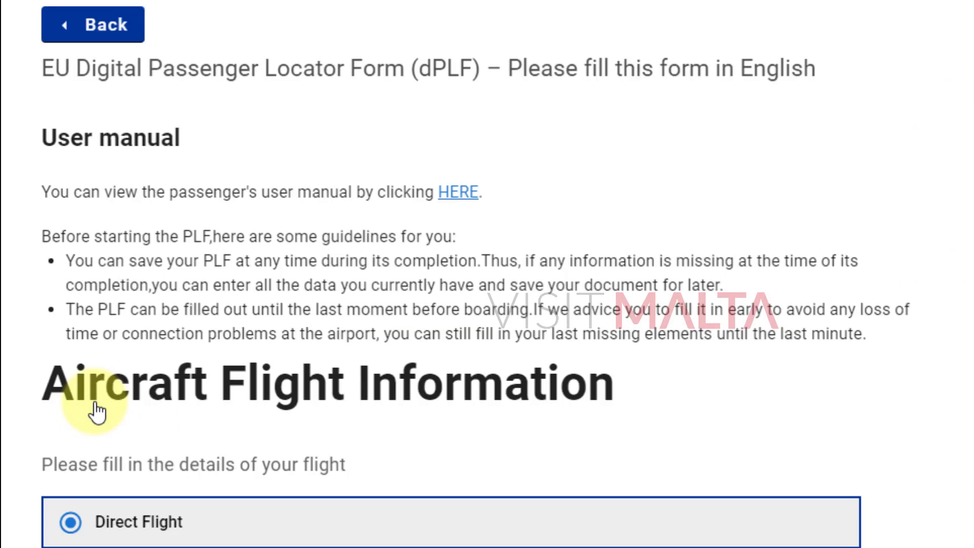
# Review the Aircraft Flight Information heading and its flight-details instruction.
pyautogui.scroll(-10, 475, 363)
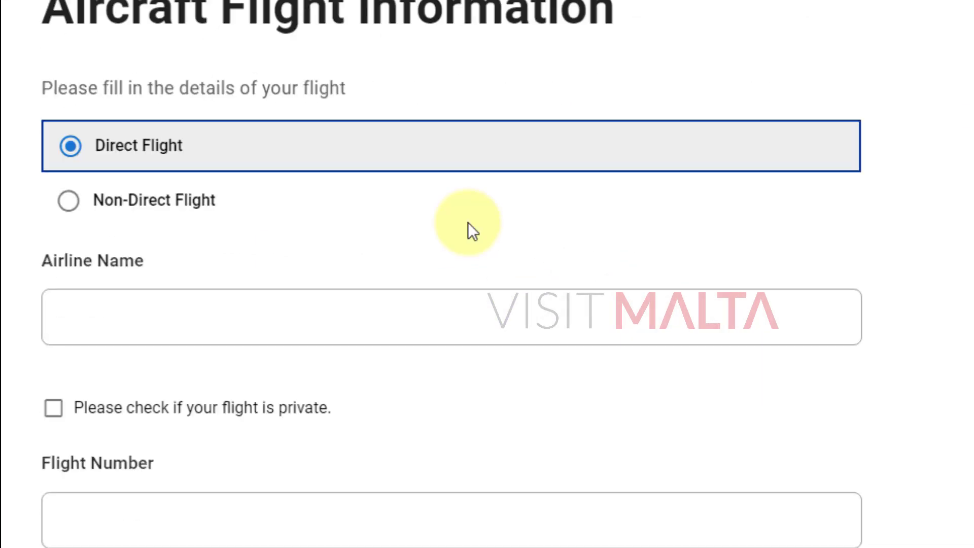
pyautogui.scroll(3, 481, 268)
pyautogui.scroll(8, 760, 281)
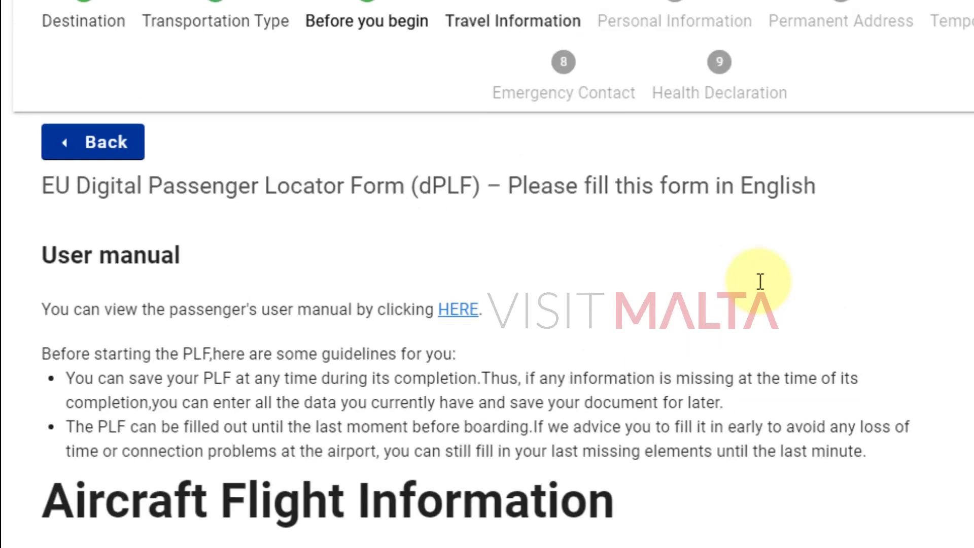
pyautogui.scroll(-8, 654, 331)
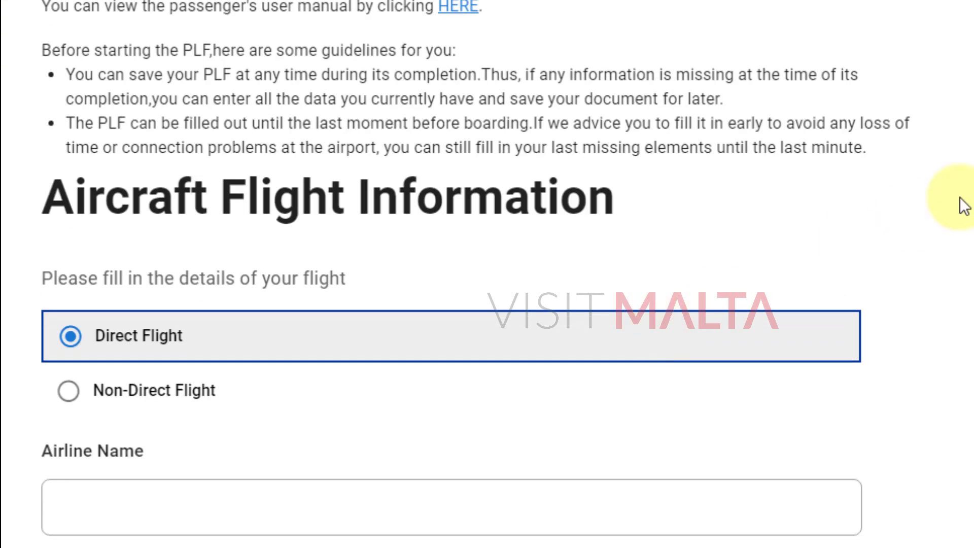
pyautogui.scroll(-2, 965, 205)
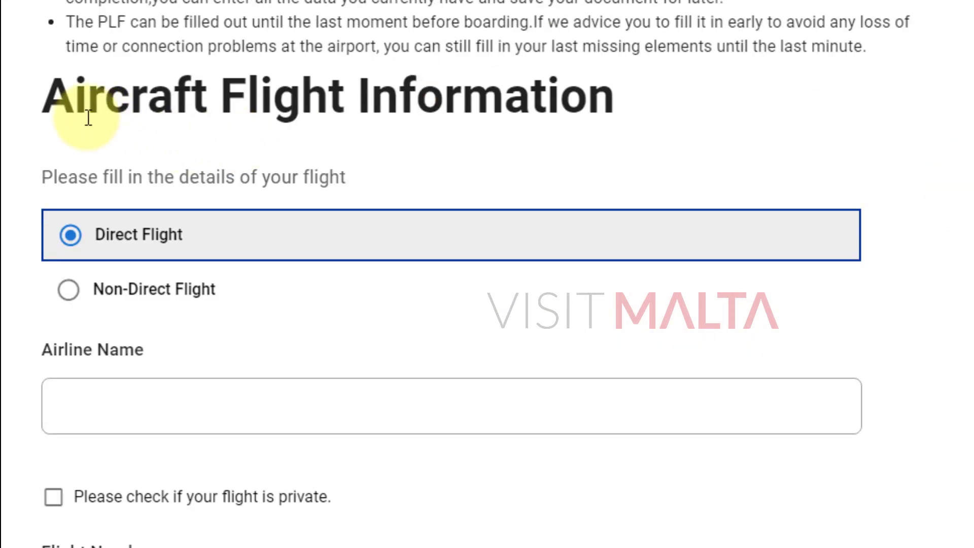
pyautogui.moveTo(44, 98); pyautogui.dragTo(642, 92)
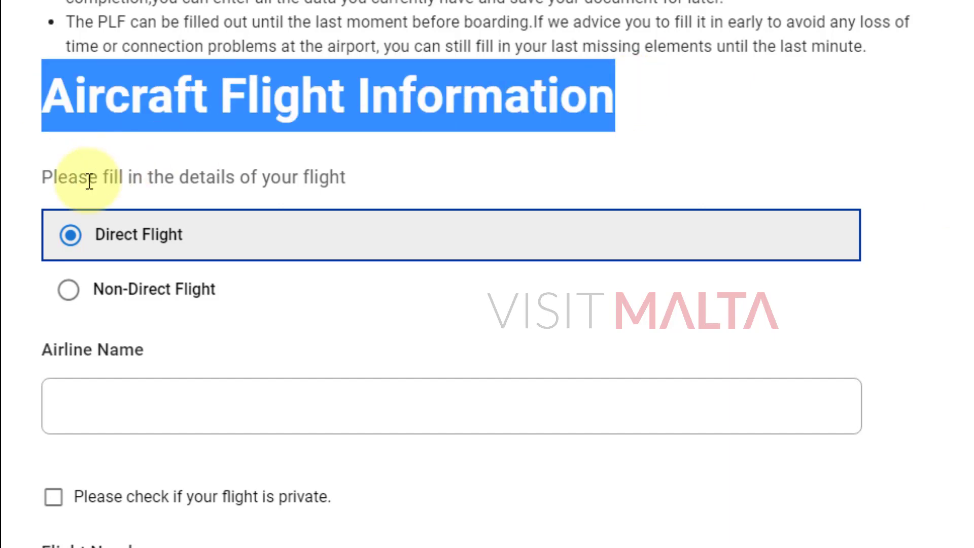
pyautogui.moveTo(87, 178); pyautogui.dragTo(539, 190)
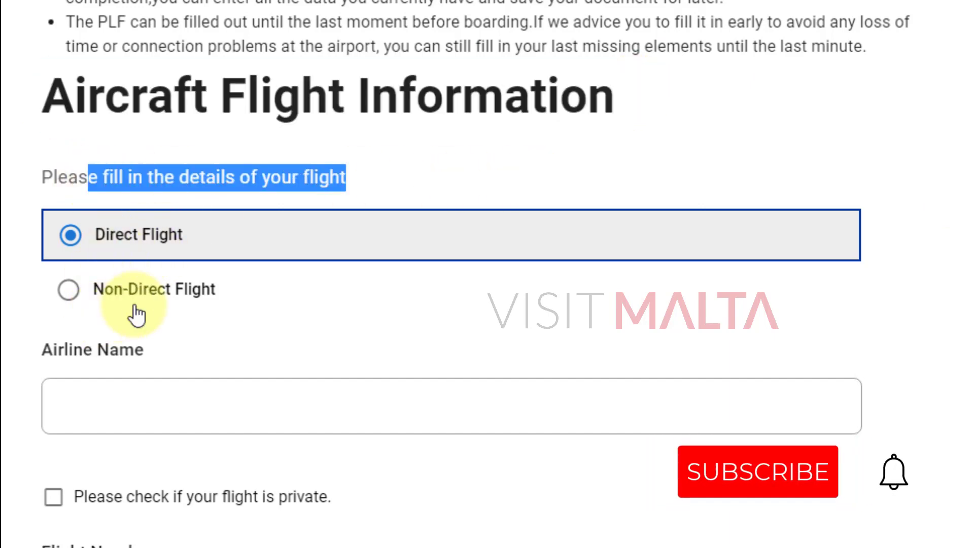
# Select Non-Direct Flight to reveal the Flight / Leg 1 fields, then view the e-ticket PDF.
pyautogui.click(149, 293)
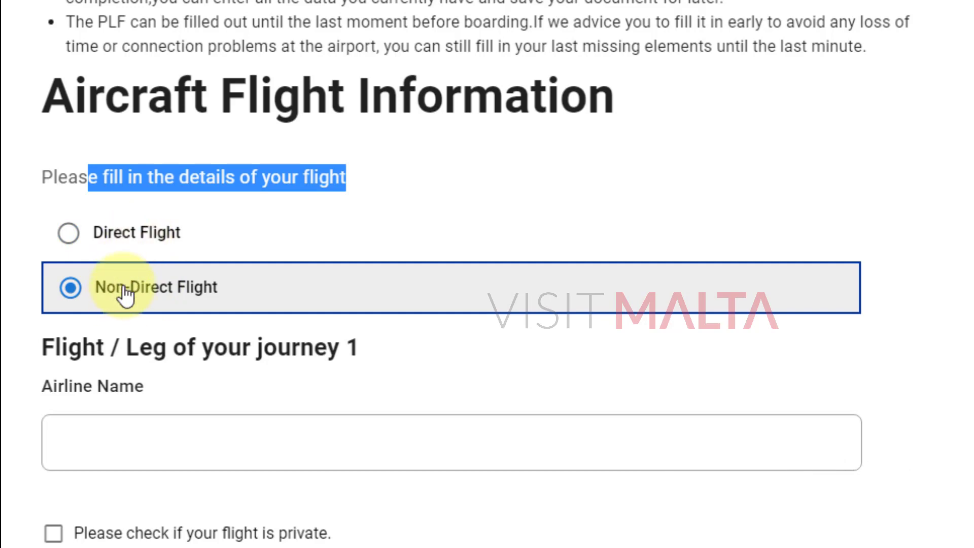
pyautogui.click(112, 243)
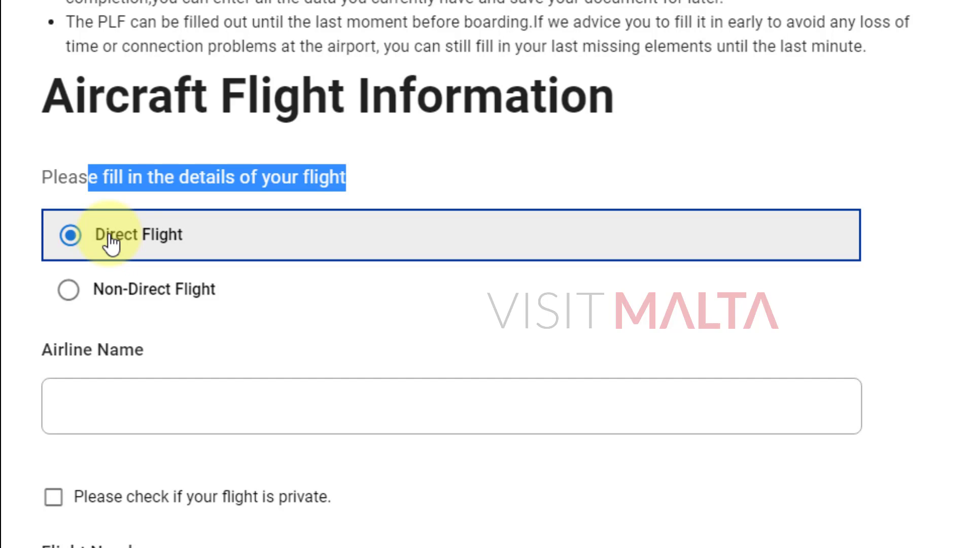
pyautogui.click(68, 290)
pyautogui.scroll(-2, 391, 265)
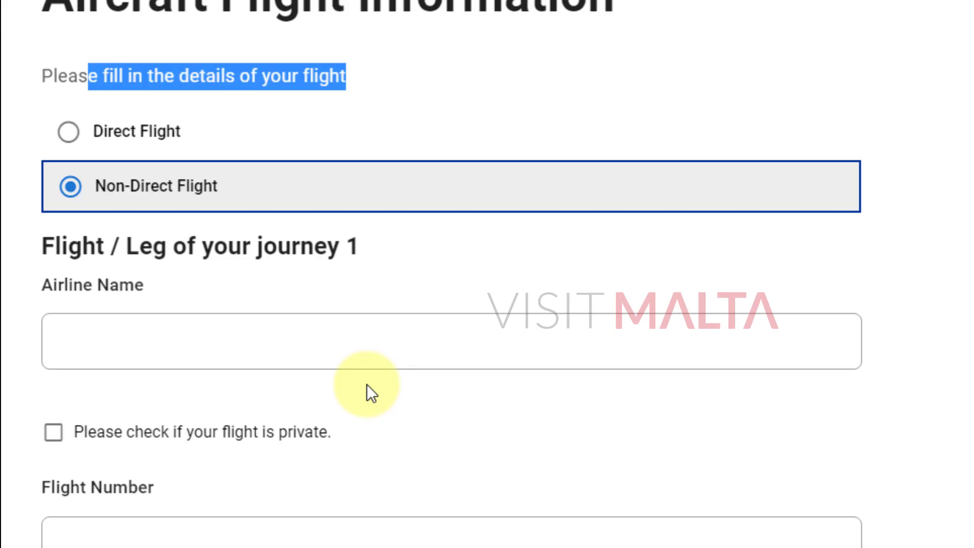
pyautogui.click(195, 262)
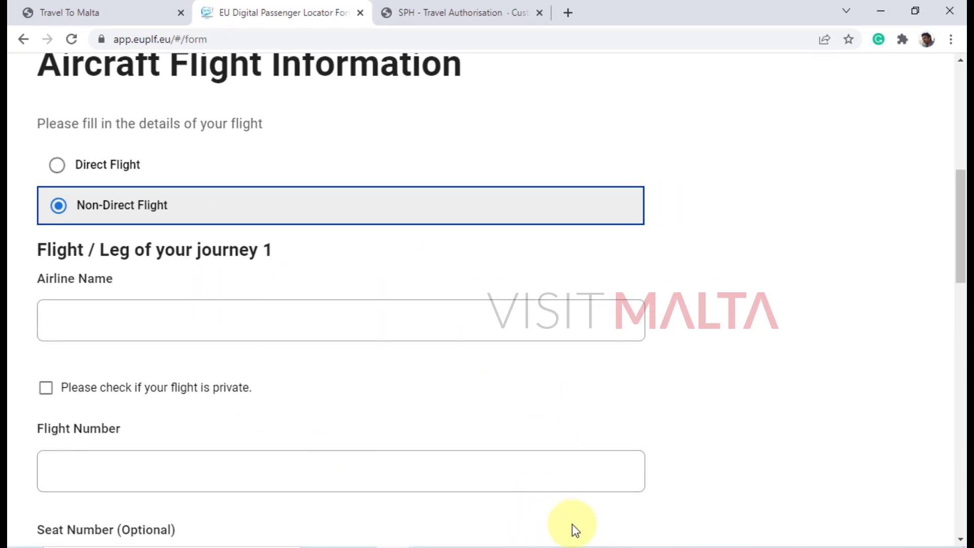
pyautogui.click(575, 546)
pyautogui.scroll(-1, 526, 279)
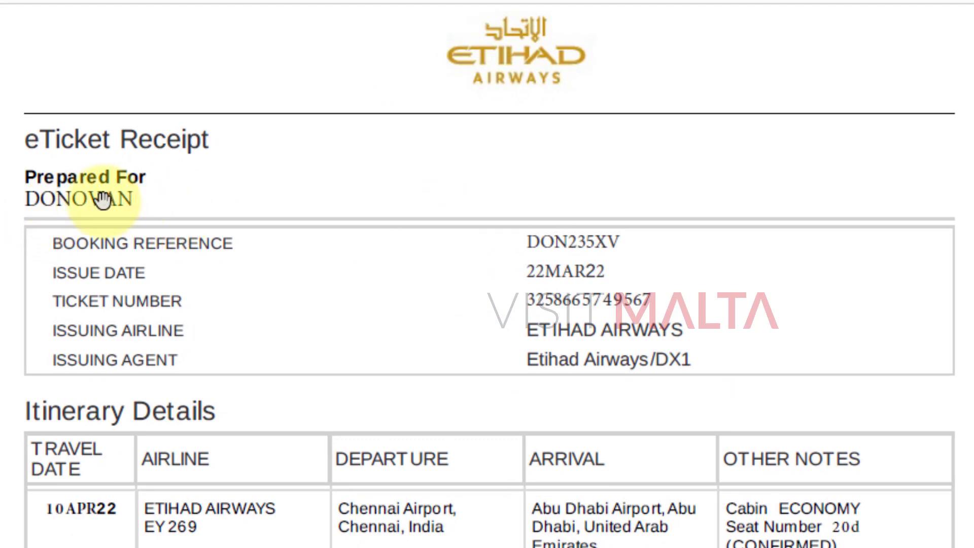
pyautogui.scroll(-2, 573, 290)
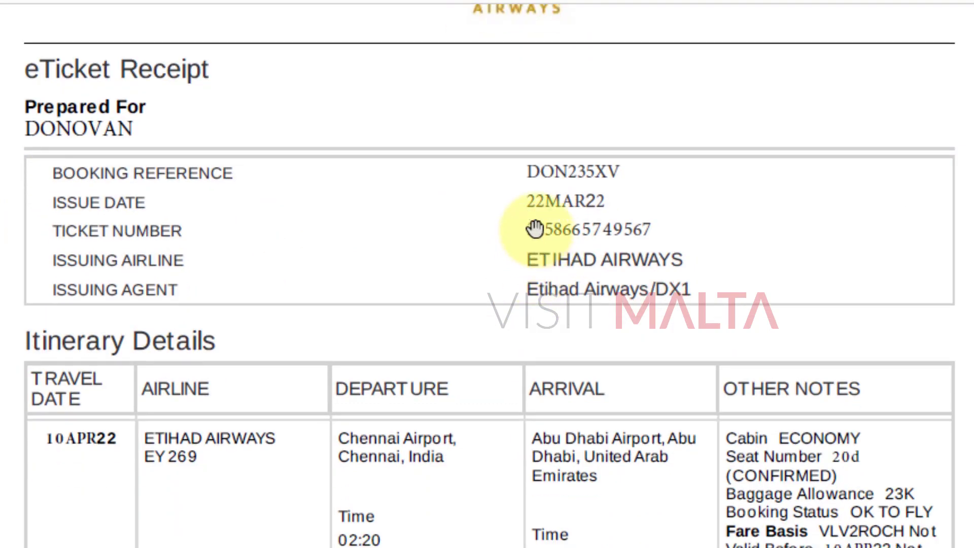
pyautogui.scroll(-3, 409, 334)
pyautogui.scroll(-1, 409, 335)
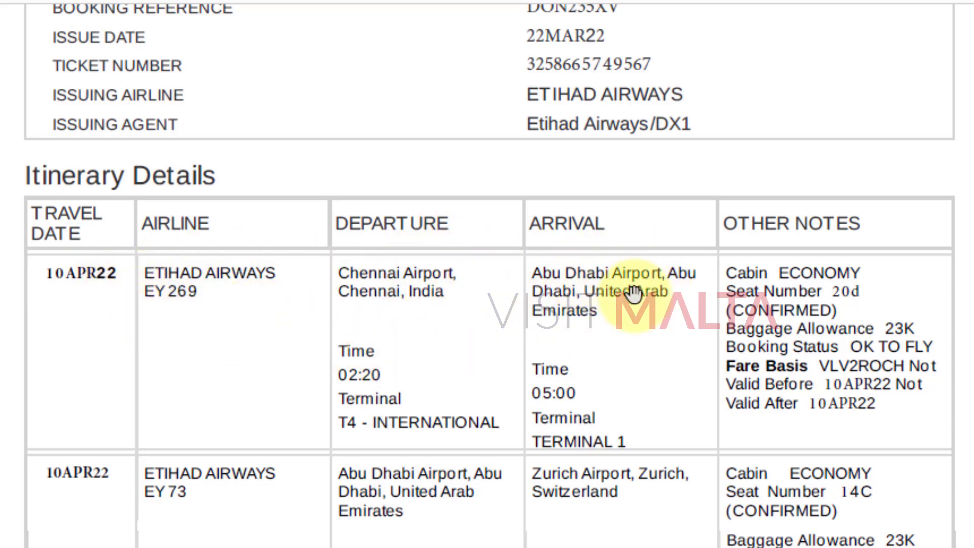
pyautogui.scroll(-2, 444, 357)
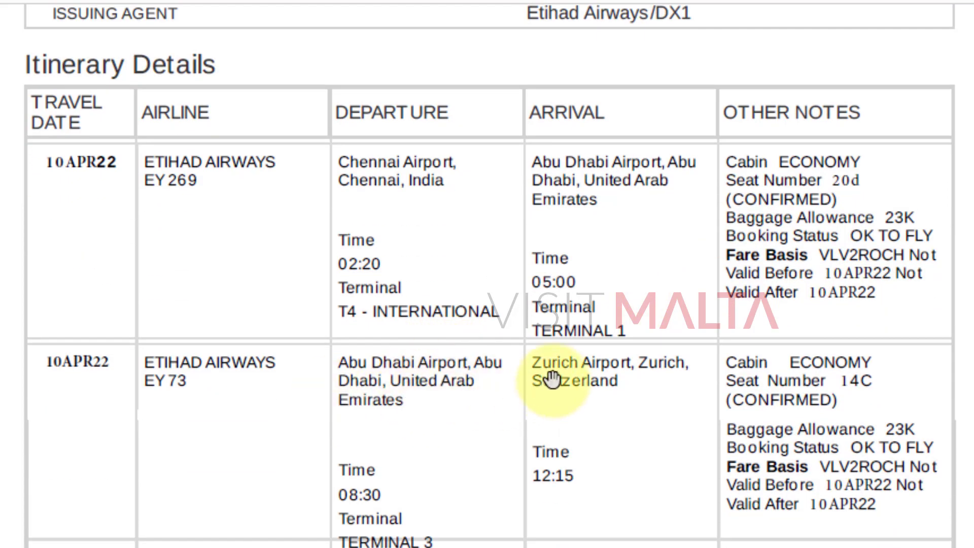
pyautogui.moveTo(620, 446); pyautogui.dragTo(613, 299)
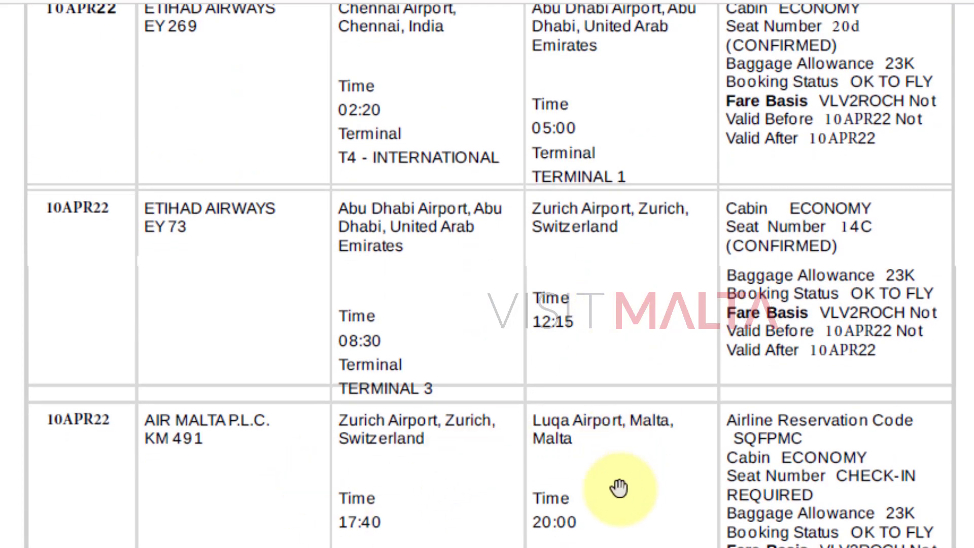
pyautogui.moveTo(620, 487); pyautogui.dragTo(589, 388)
pyautogui.scroll(-2, 561, 383)
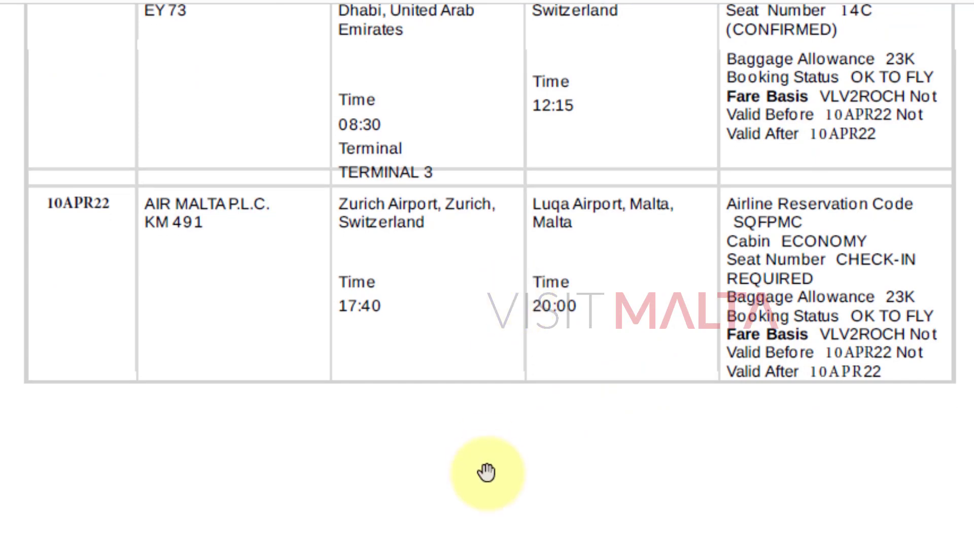
pyautogui.scroll(6, 487, 474)
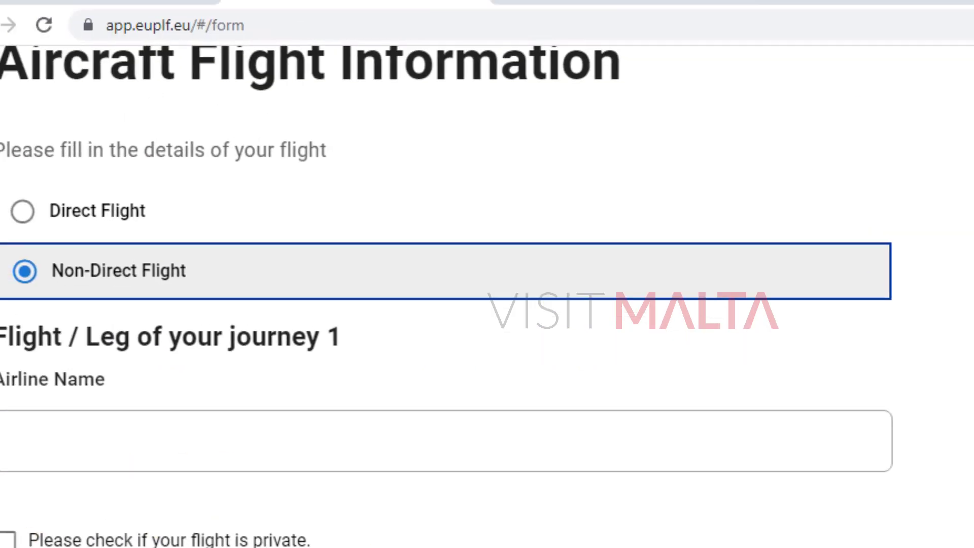
# Set leg 1's airline name to ETIHAD AIRWAYS.
pyautogui.click(113, 474)
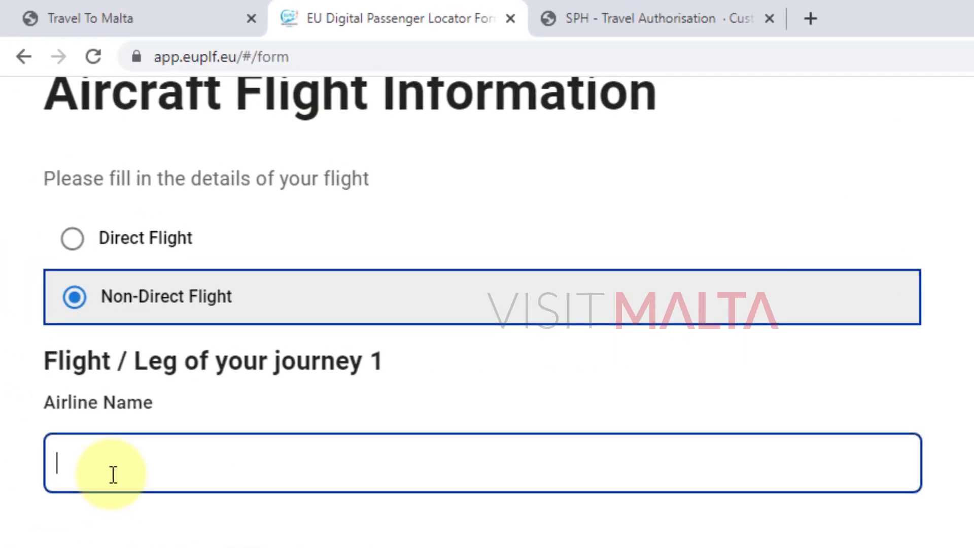
pyautogui.write('Etihad')
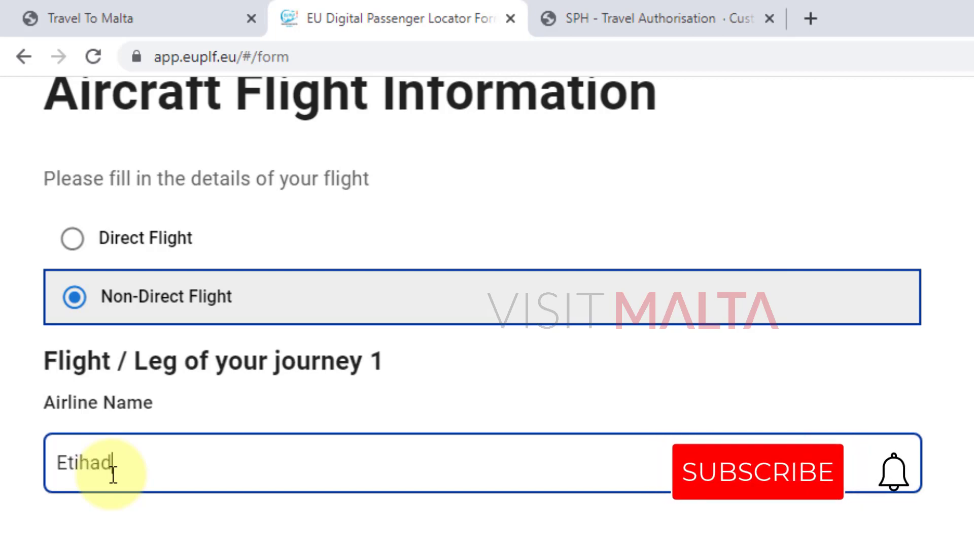
pyautogui.write(' Ai')
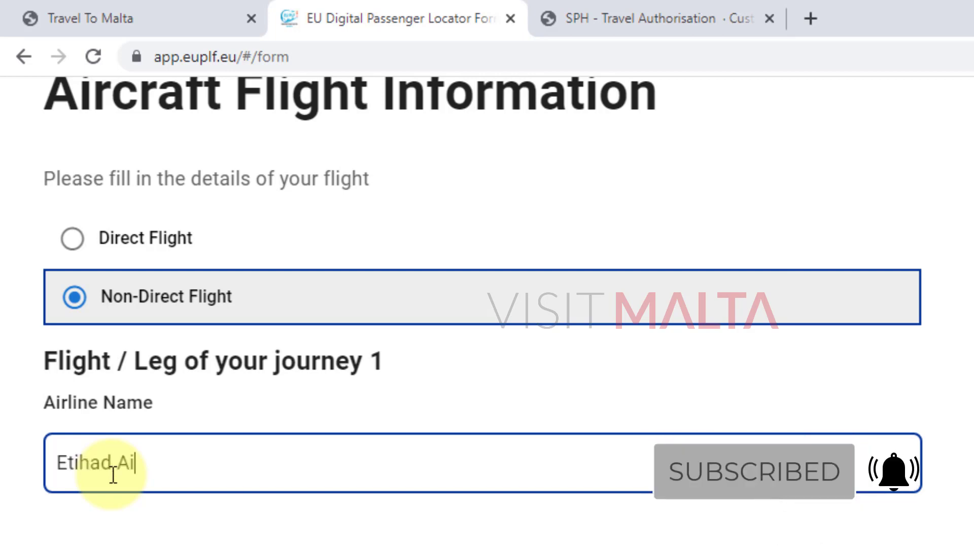
pyautogui.write('rways')
pyautogui.press('Tab')
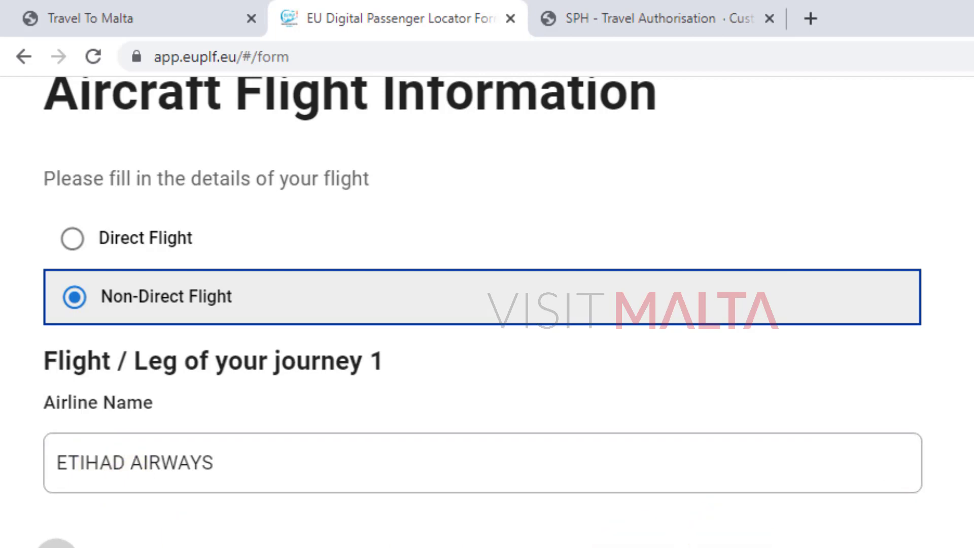
pyautogui.click(330, 463)
pyautogui.scroll(-2, 957, 446)
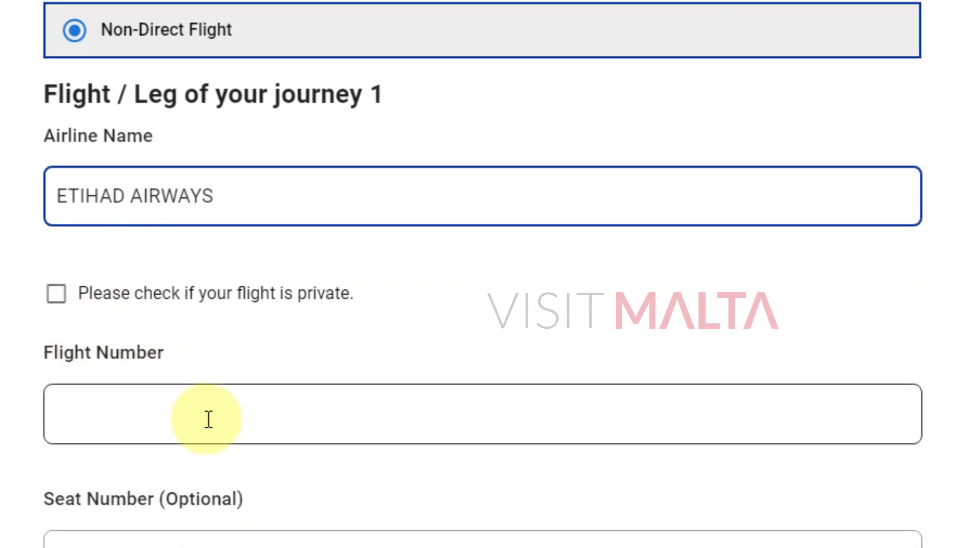
# Enter flight number EY269, copied from the e-ticket itinerary.
pyautogui.click(242, 416)
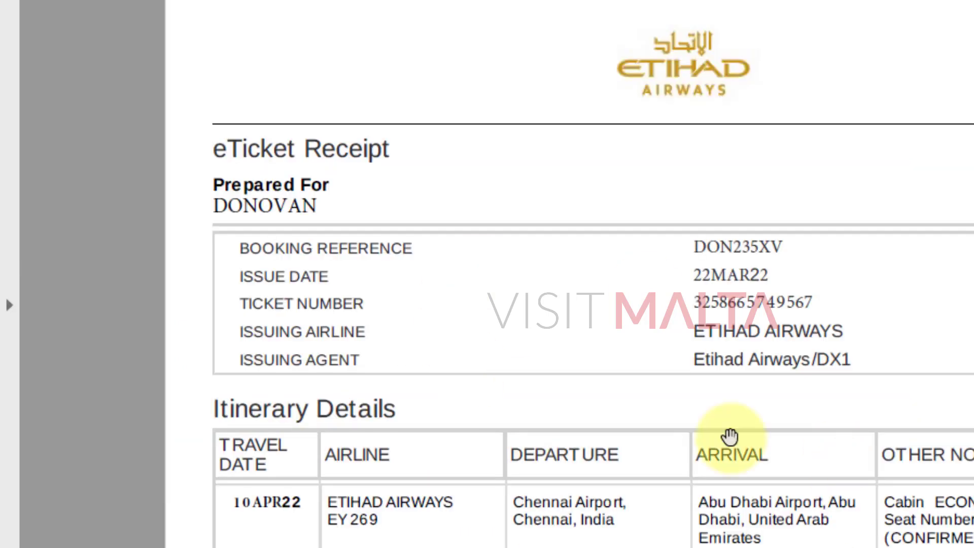
pyautogui.moveTo(729, 440); pyautogui.dragTo(707, 211)
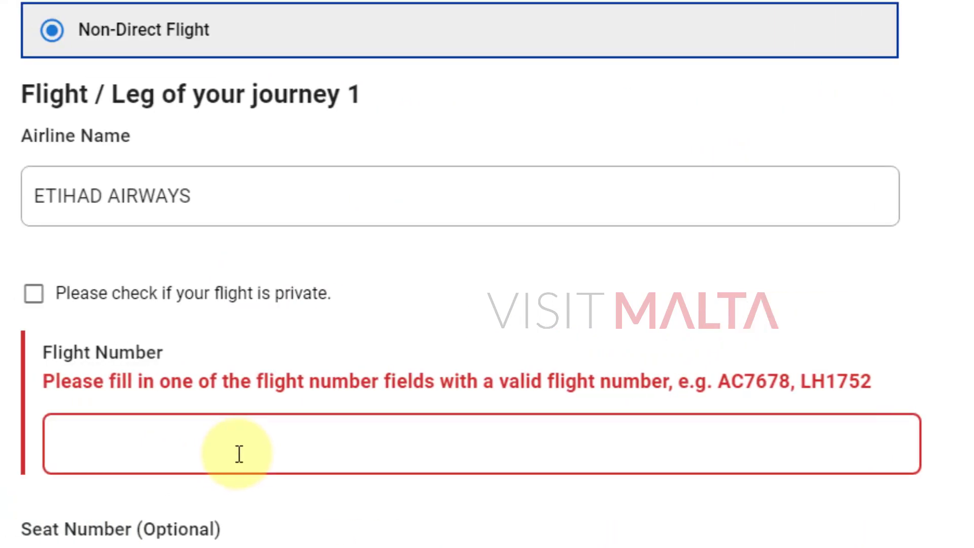
pyautogui.click(239, 453)
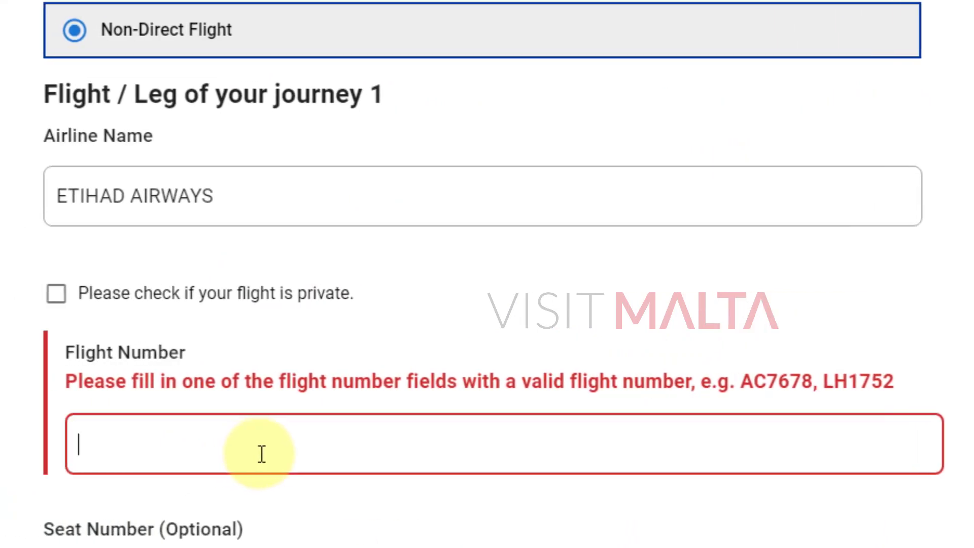
pyautogui.write('EY26')
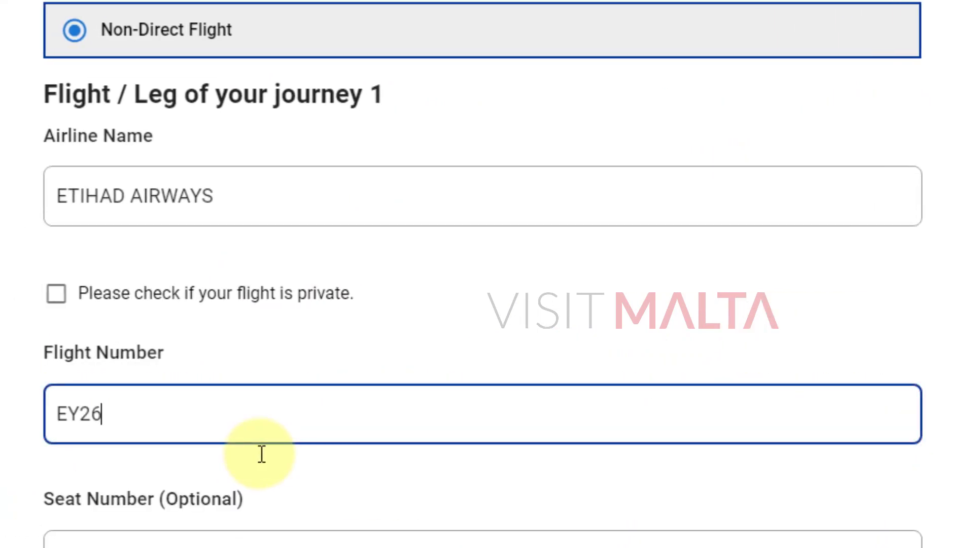
pyautogui.write('9')
pyautogui.press('Tab')
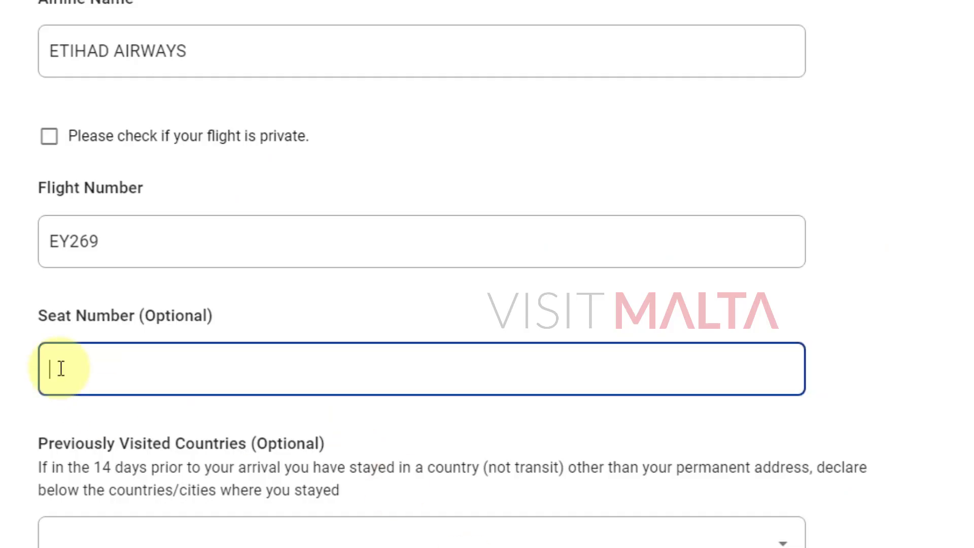
# Leave Previously Visited Countries empty, highlighting its 14-day and '(not transit)' description wording.
pyautogui.scroll(-4, 228, 392)
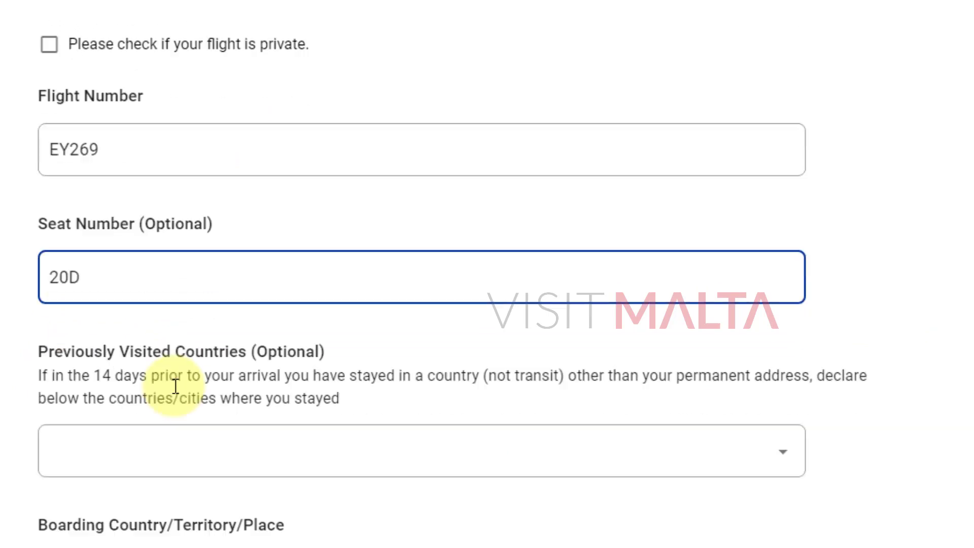
pyautogui.click(163, 355)
pyautogui.click(888, 321)
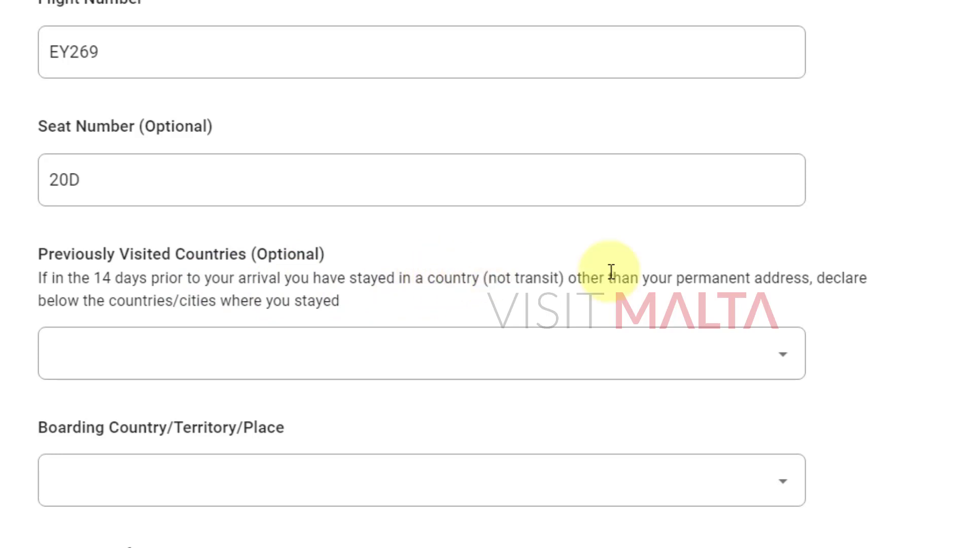
pyautogui.moveTo(483, 276); pyautogui.dragTo(569, 278)
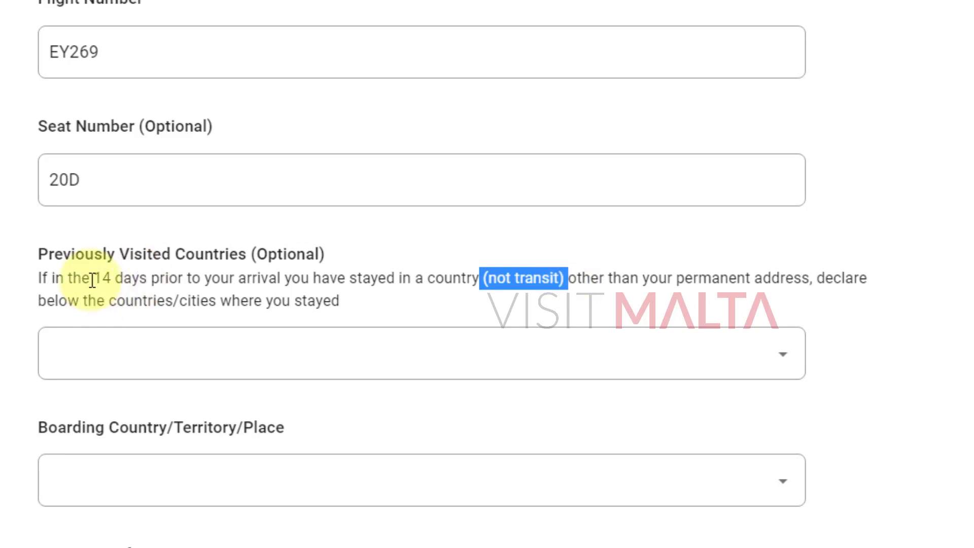
pyautogui.moveTo(92, 280); pyautogui.dragTo(104, 280)
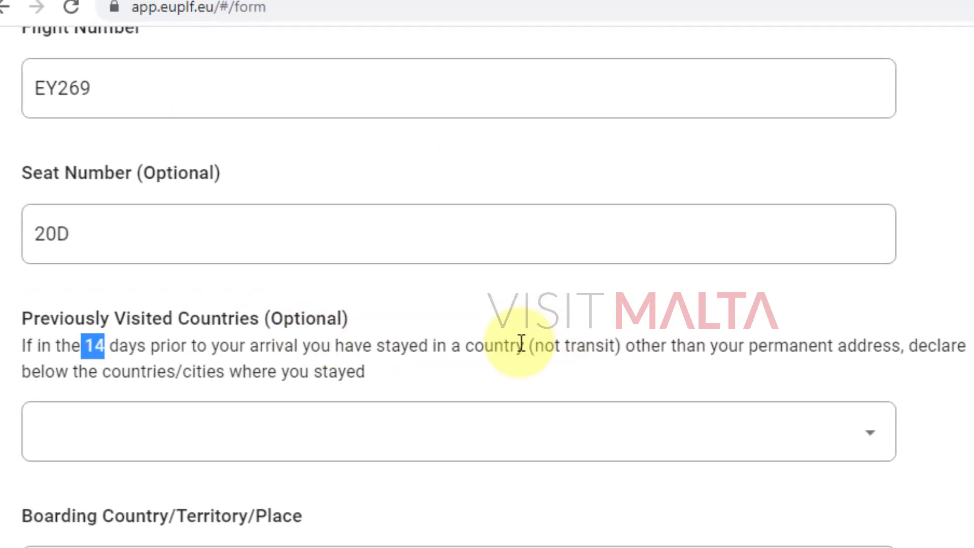
pyautogui.click(495, 345)
pyautogui.moveTo(475, 346); pyautogui.dragTo(769, 347)
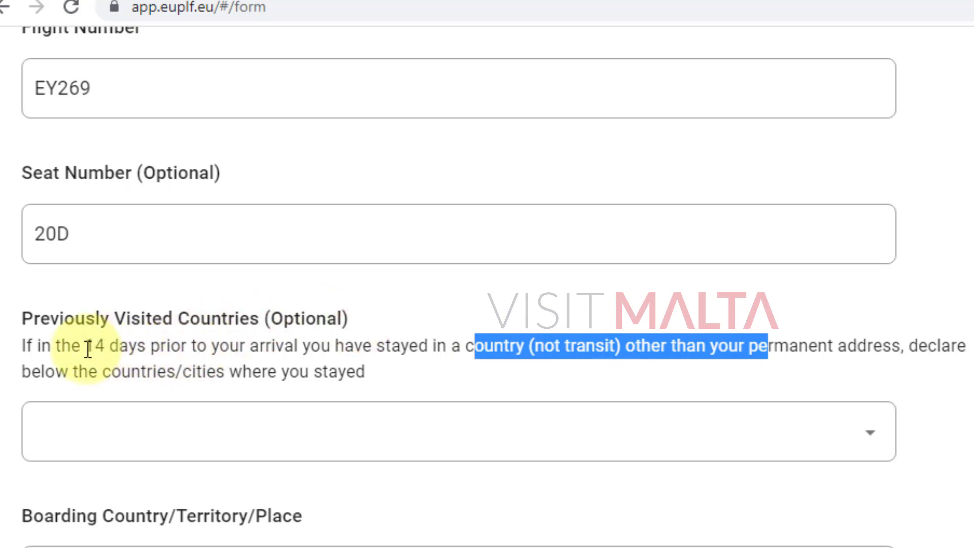
pyautogui.moveTo(85, 347); pyautogui.dragTo(621, 345)
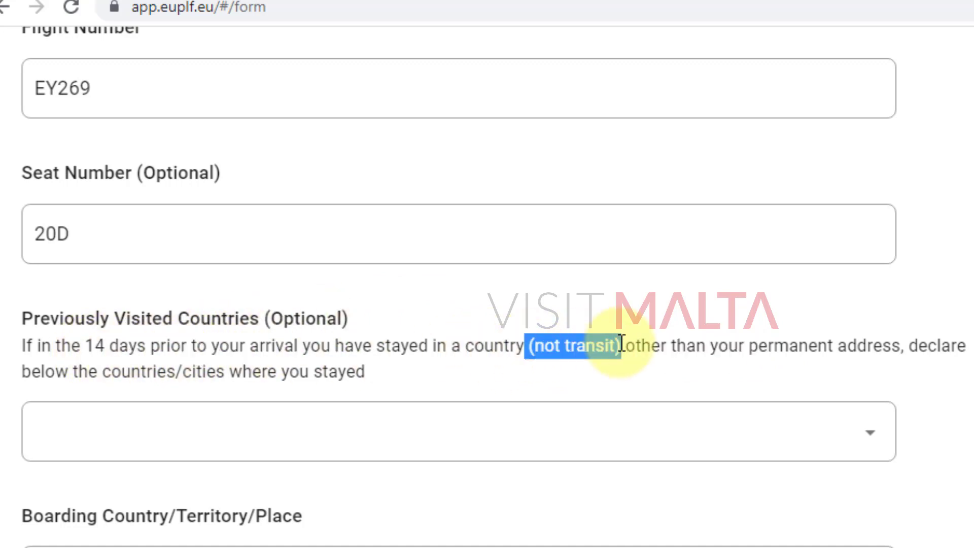
pyautogui.click(825, 325)
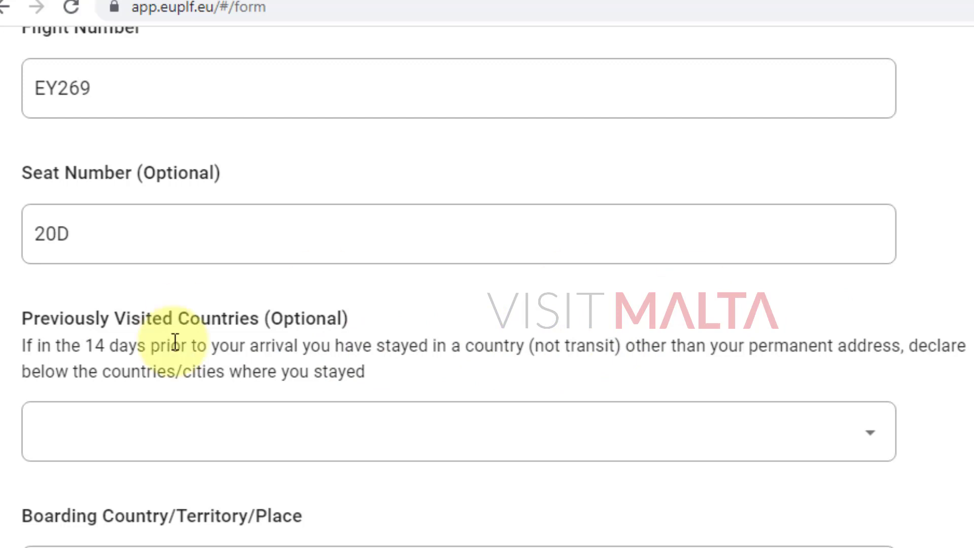
# Close the previously visited countries list again without choosing any country.
pyautogui.click(871, 429)
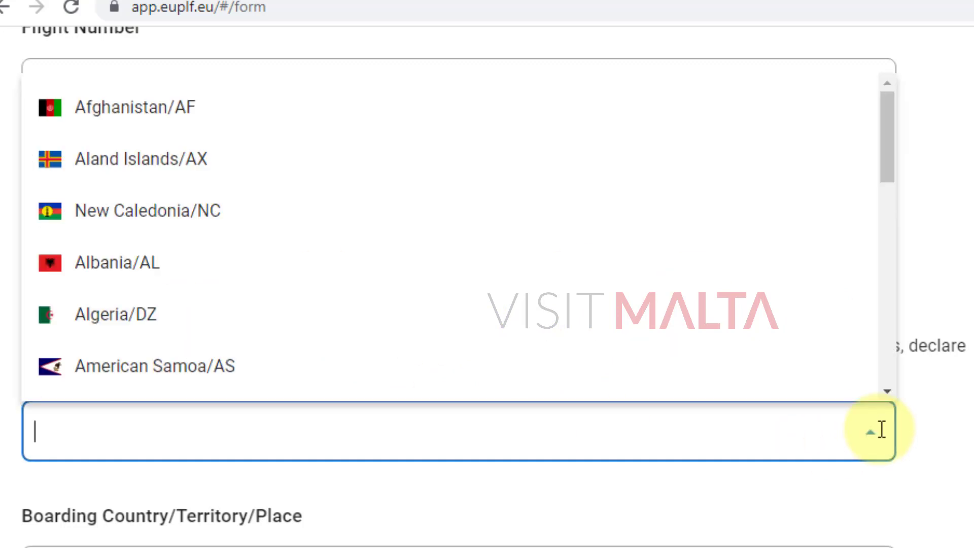
pyautogui.scroll(-7, 601, 236)
pyautogui.click(943, 310)
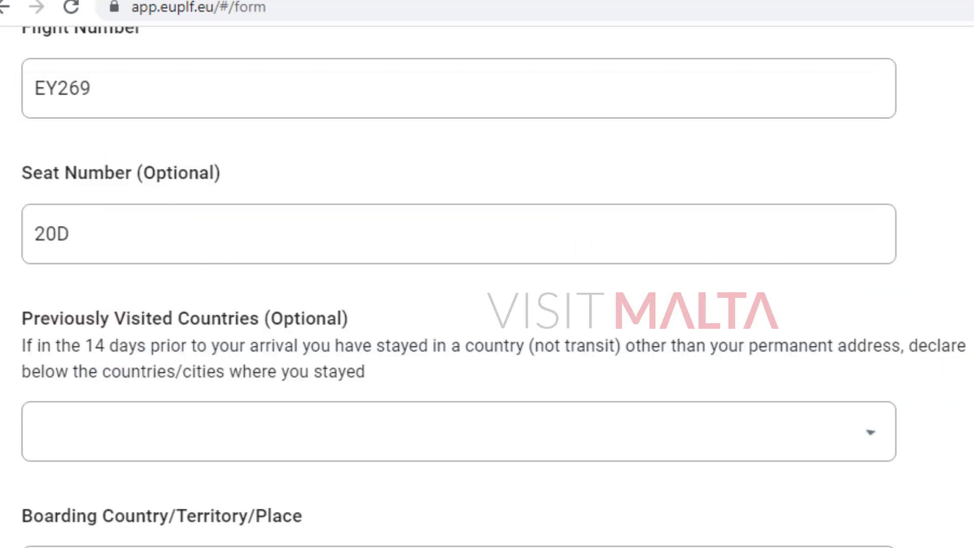
pyautogui.scroll(-2, 944, 310)
pyautogui.scroll(-1, 487, 287)
pyautogui.scroll(1, 487, 286)
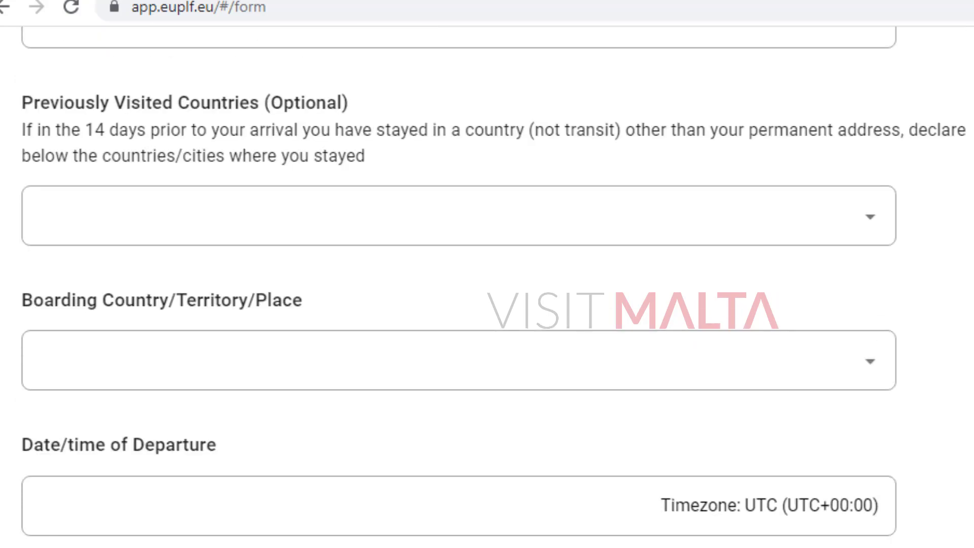
pyautogui.scroll(1, 487, 287)
pyautogui.scroll(-2, 487, 287)
# Set leg 1's boarding country to India/IN by searching 'india'.
pyautogui.click(166, 257)
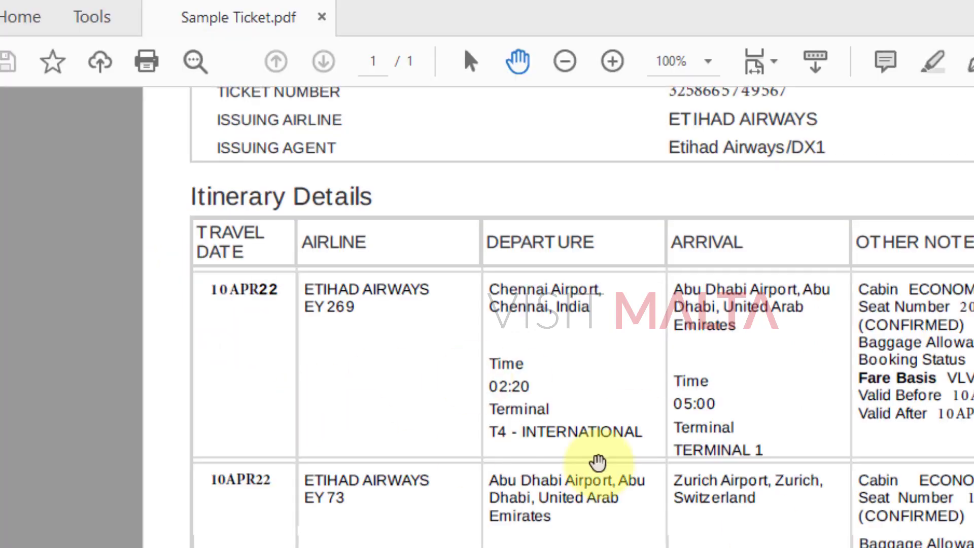
pyautogui.scroll(-2, 609, 454)
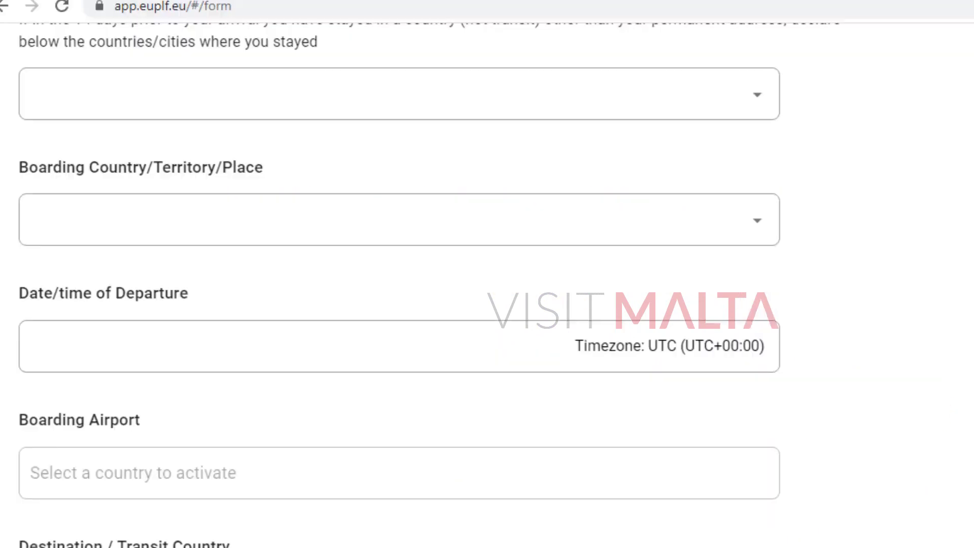
pyautogui.click(149, 229)
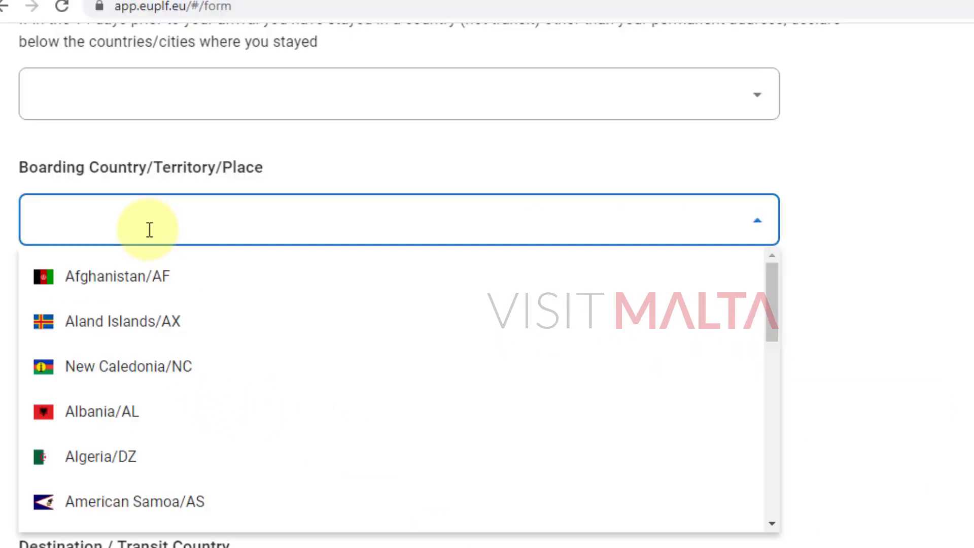
pyautogui.write('iNDIA')
pyautogui.click(129, 321)
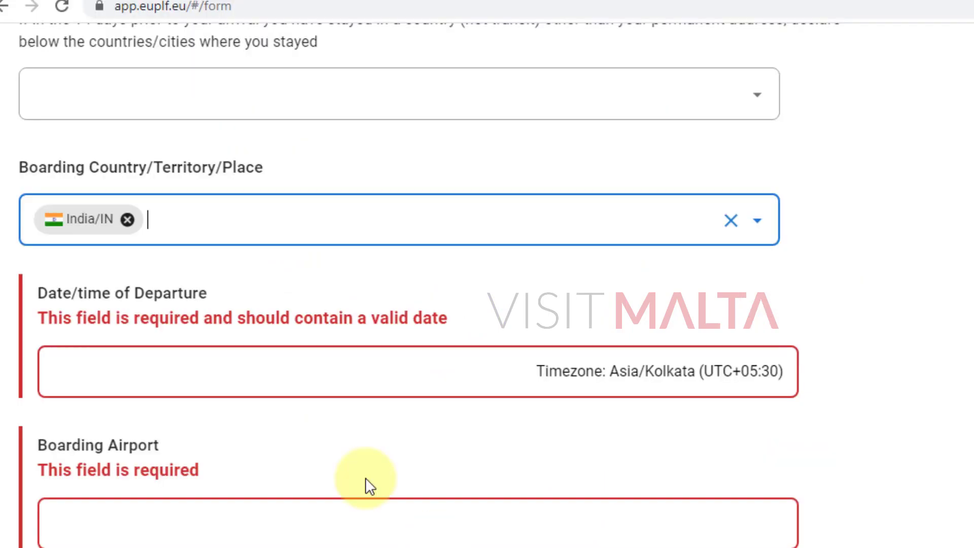
pyautogui.click(138, 387)
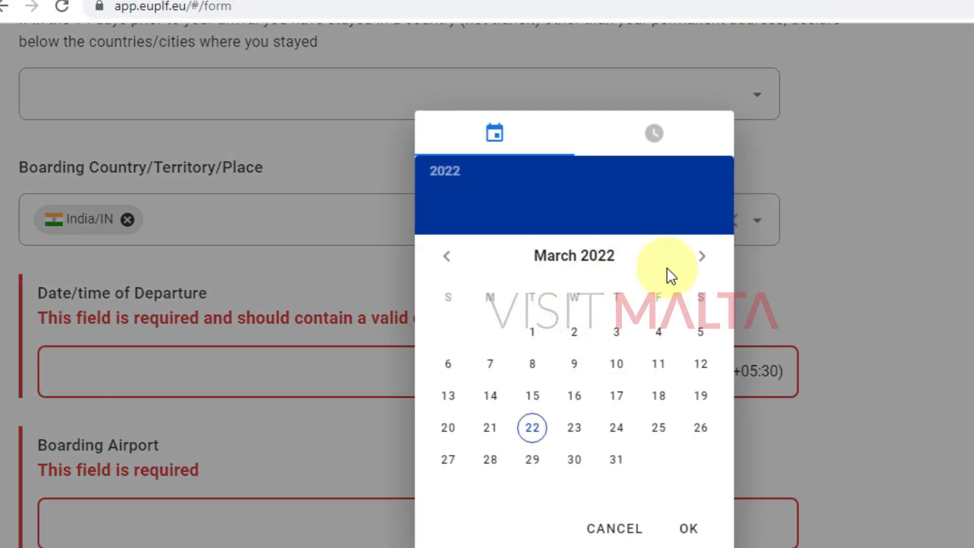
# Set the departure date and time to 10 April 2022, 02:20.
pyautogui.click(702, 257)
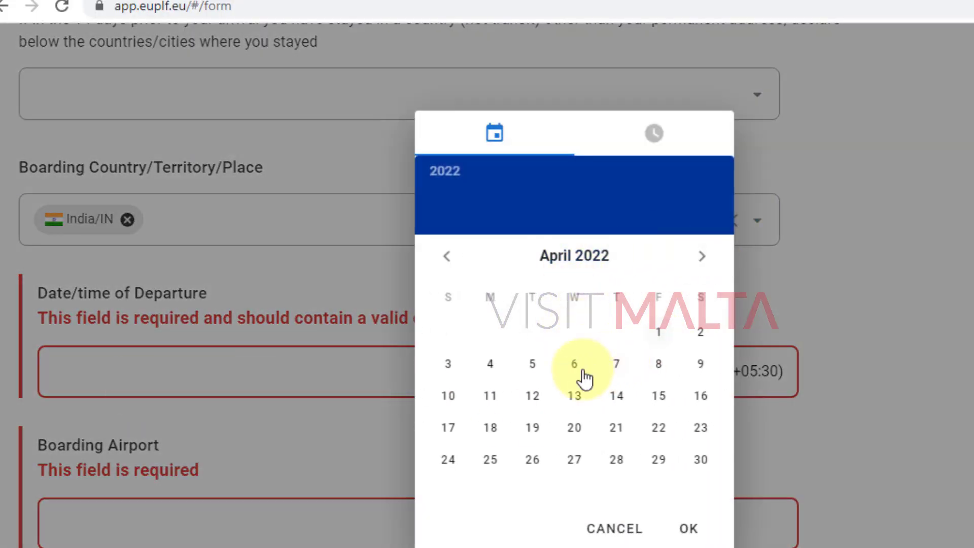
pyautogui.click(449, 396)
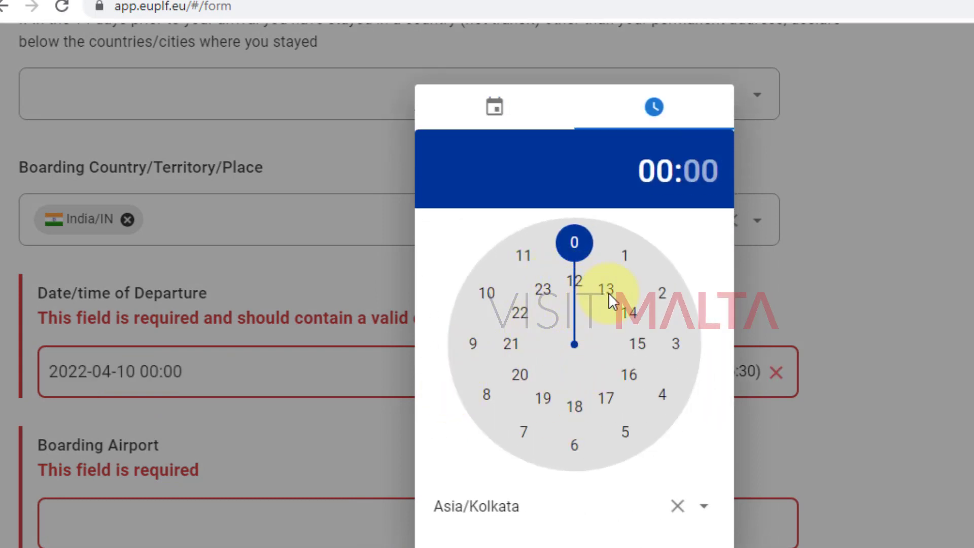
pyautogui.click(661, 291)
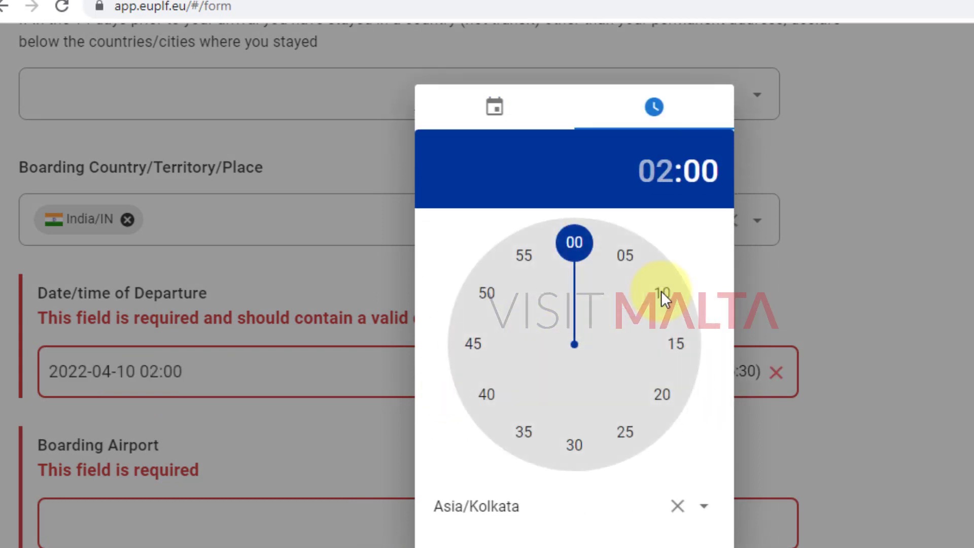
pyautogui.click(661, 401)
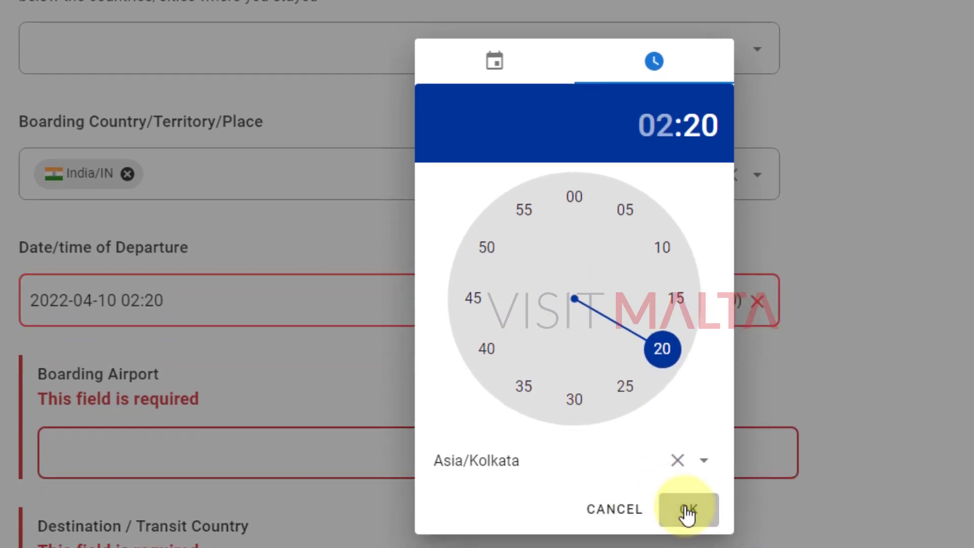
pyautogui.click(687, 510)
# Start then clear the boarding airport entry, checking the itinerary in the ticket PDF.
pyautogui.click(155, 454)
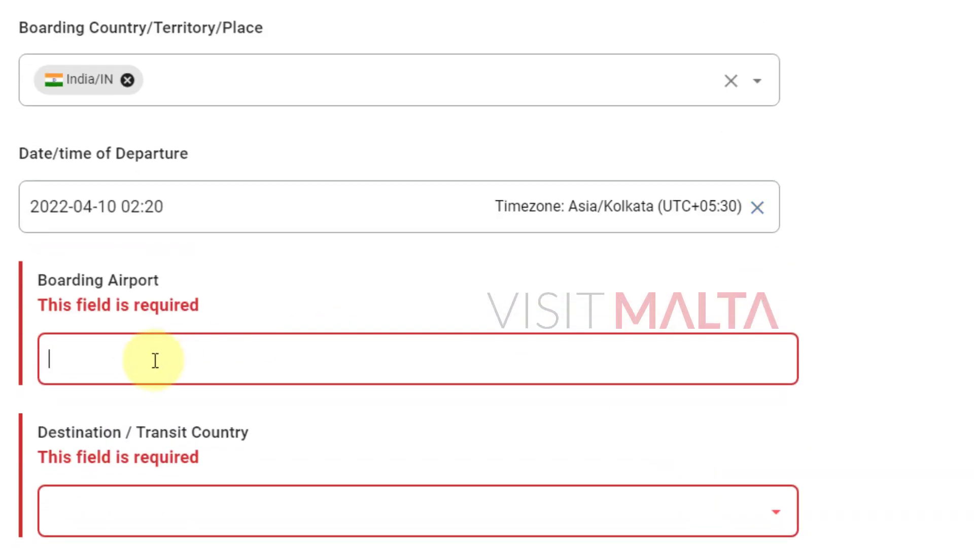
pyautogui.write('cHENNAI')
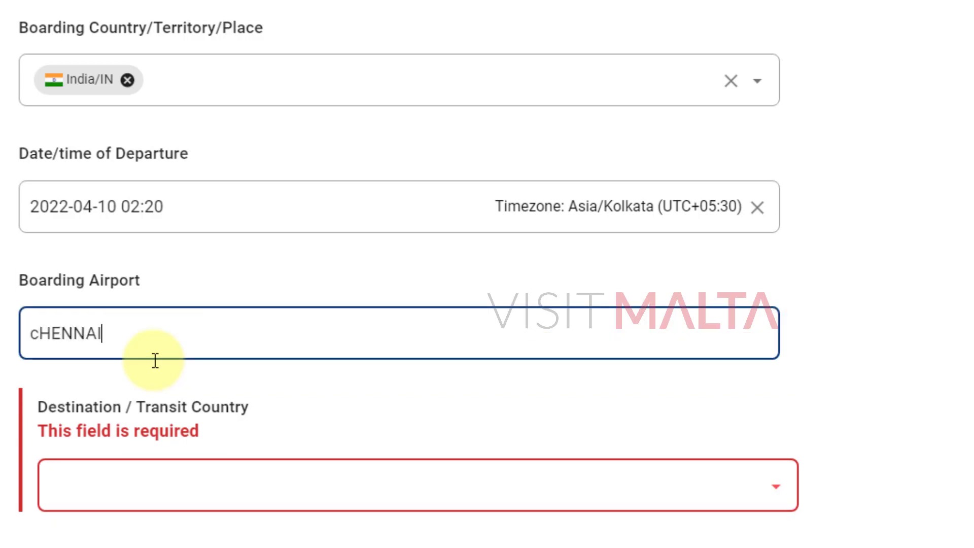
pyautogui.press('BackSpace')
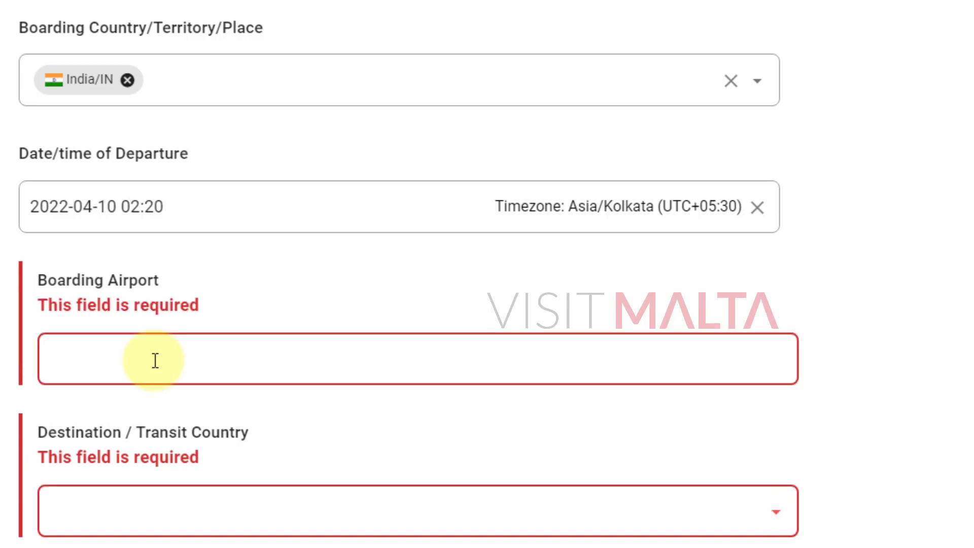
pyautogui.hotkey('alt', 'Tab')
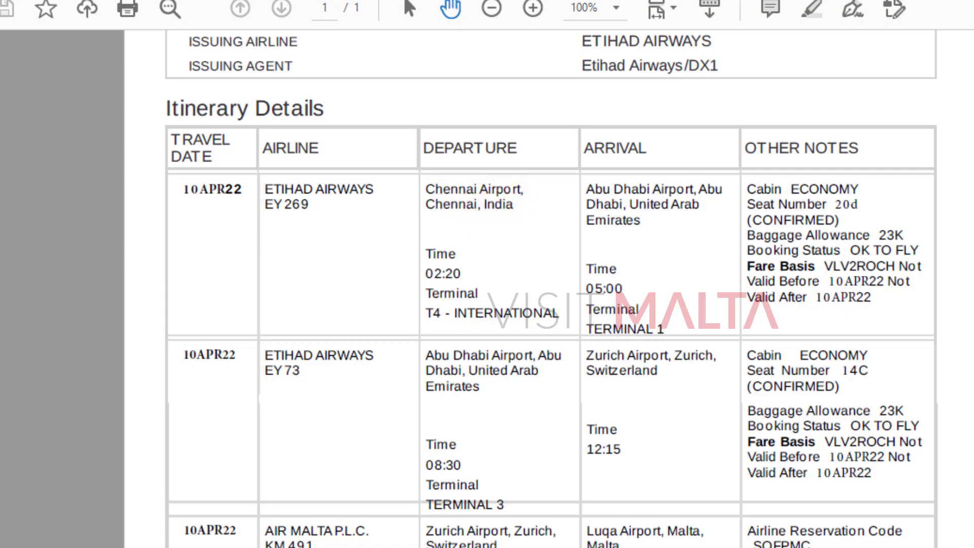
pyautogui.hotkey('alt', 'Tab')
# Enter boarding airport 'Chennai Airport, Chennai India' and check the ticket itinerary.
pyautogui.write('Chen')
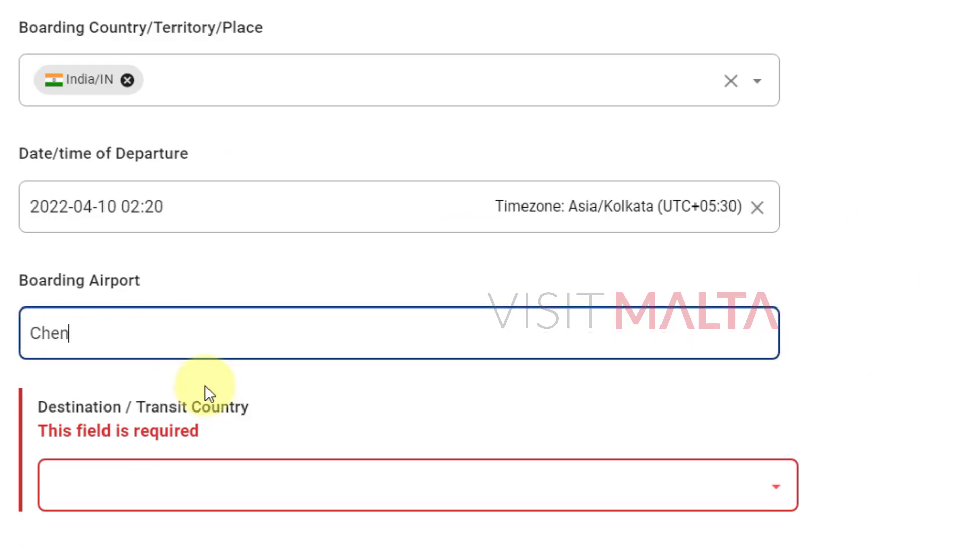
pyautogui.write('nai Airport, Ch')
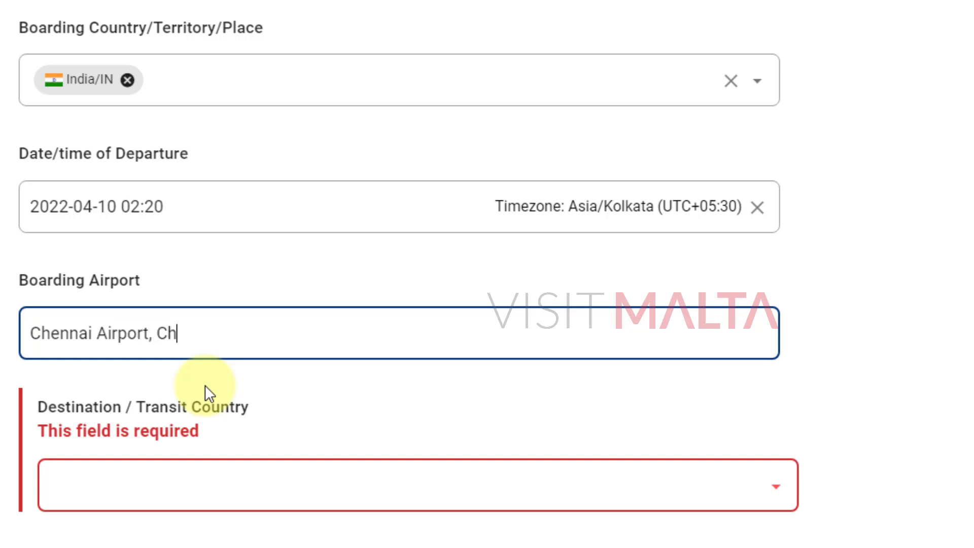
pyautogui.write('ennai India')
pyautogui.press('Tab')
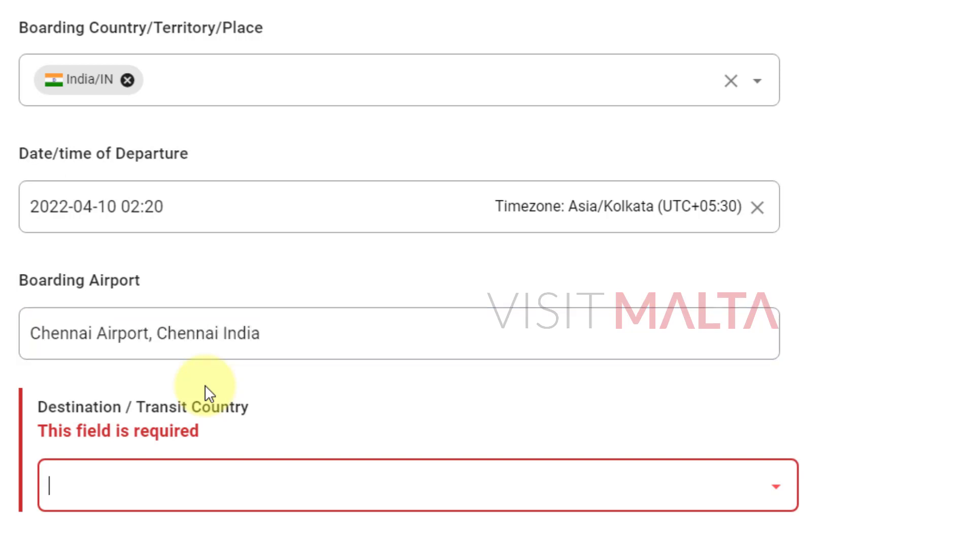
pyautogui.scroll(-2, 922, 360)
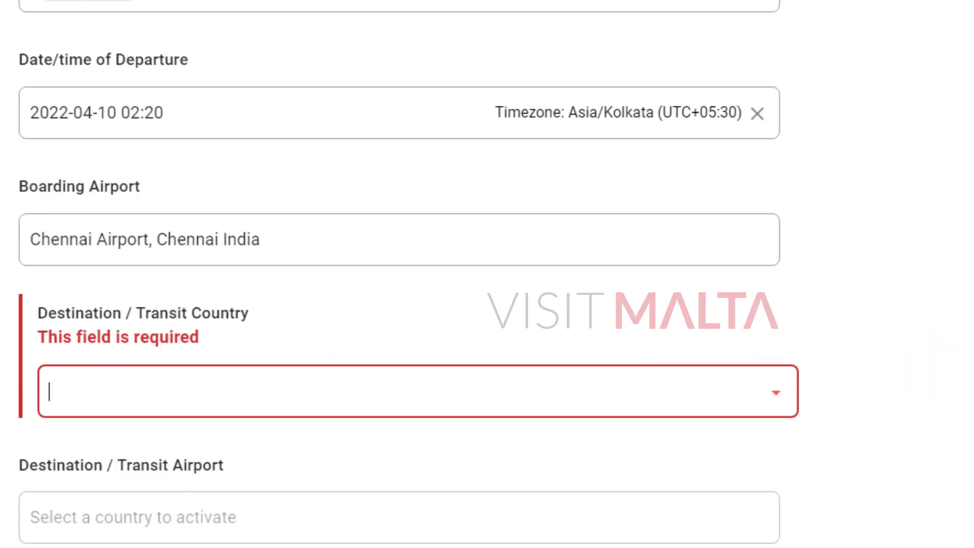
pyautogui.hotkey('alt', 'Tab')
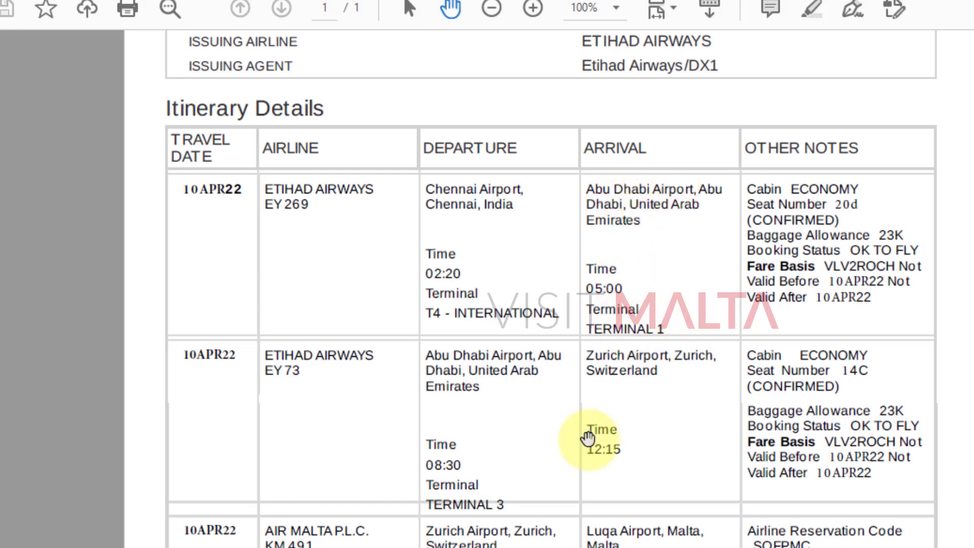
pyautogui.hotkey('alt', 'Tab')
# Choose United Arab Emirates/AE as the destination/transit country.
pyautogui.click(183, 400)
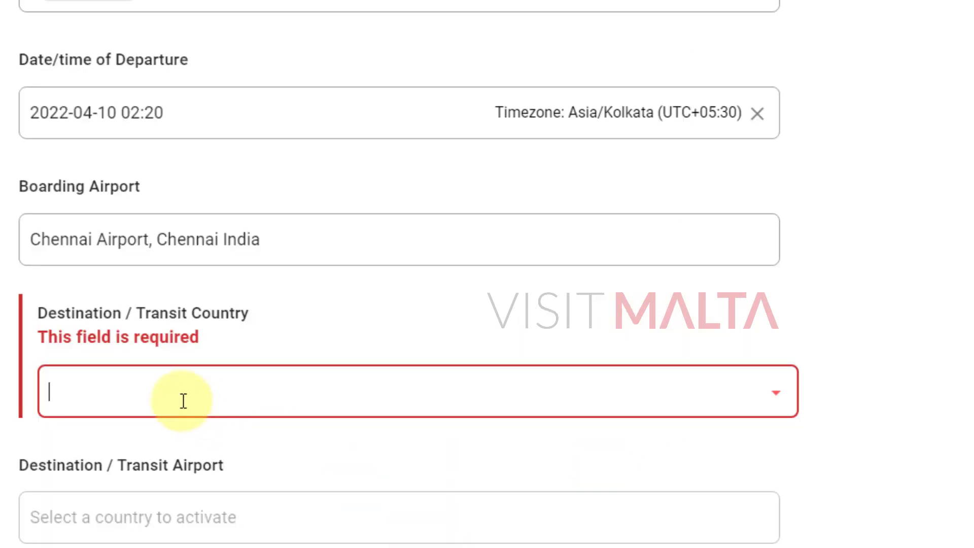
pyautogui.write('United Ara')
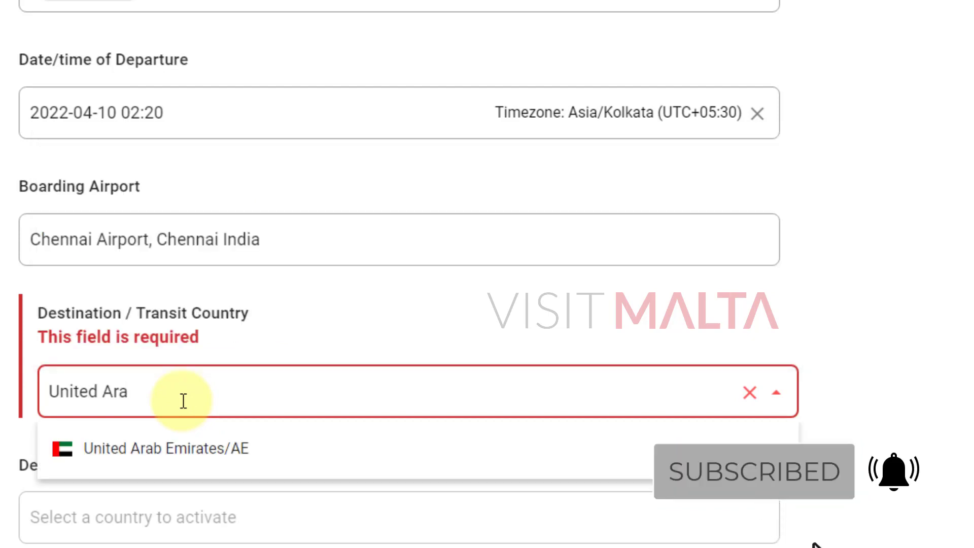
pyautogui.click(170, 450)
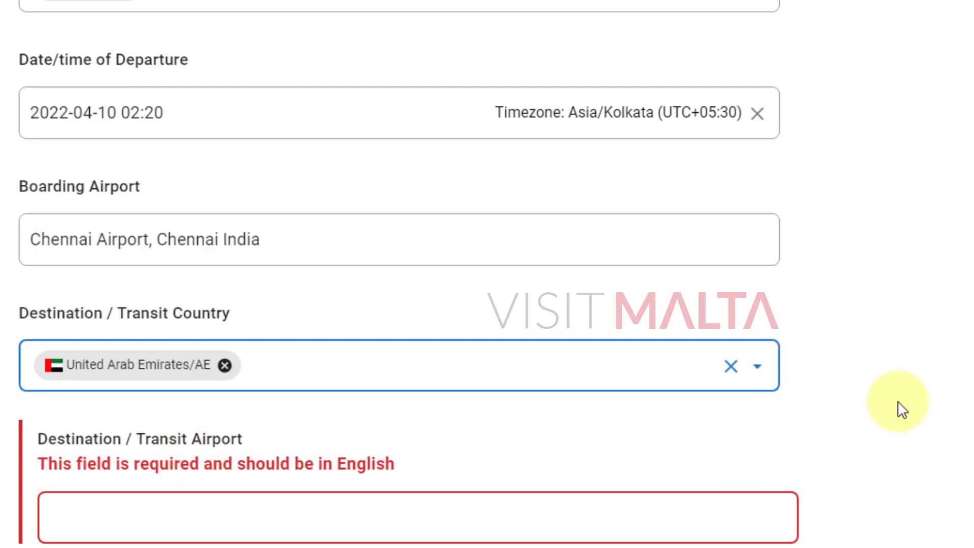
pyautogui.moveTo(29, 313); pyautogui.dragTo(183, 313)
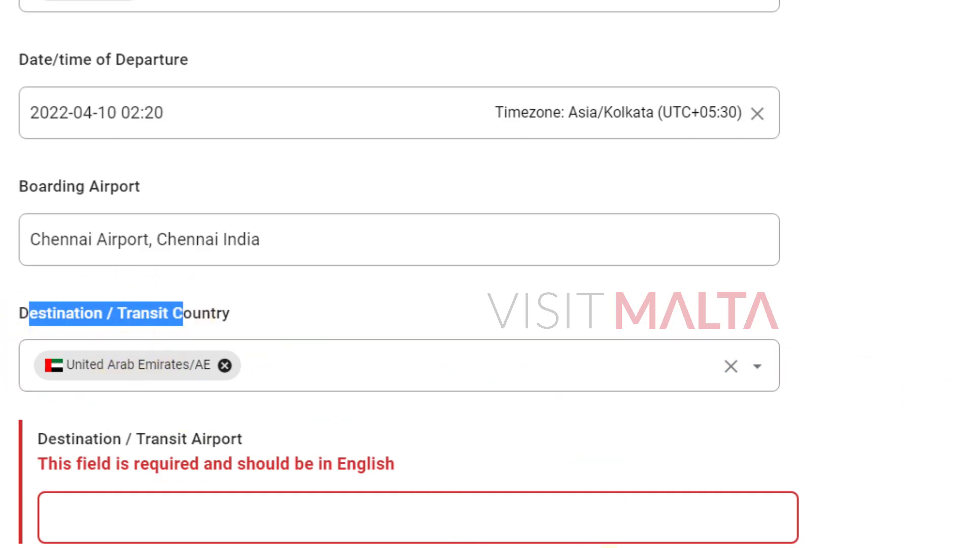
pyautogui.hotkey('alt', 'Tab')
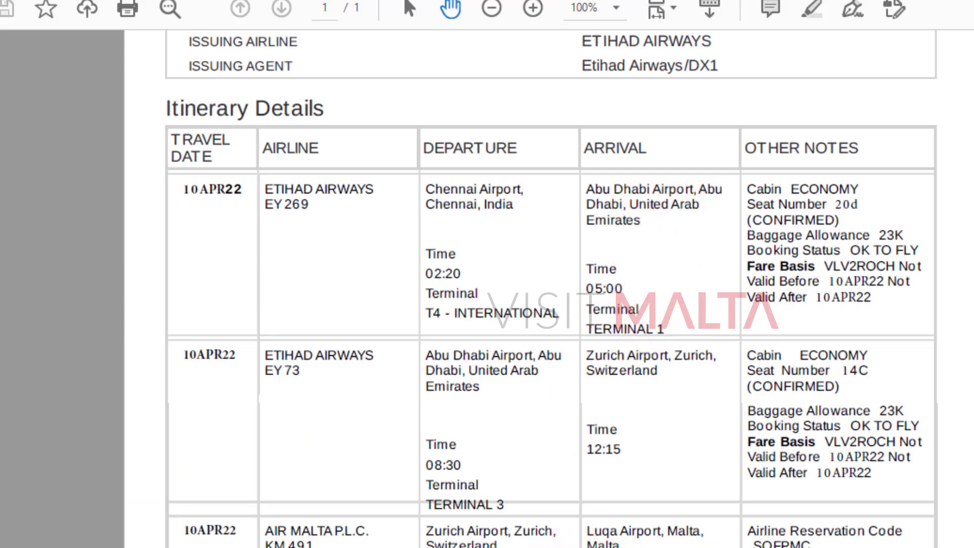
pyautogui.hotkey('alt', 'Tab')
# Begin entering Abu Dhabi Airport as the destination airport and check the arrival time on the ticket.
pyautogui.scroll(-5, 370, 434)
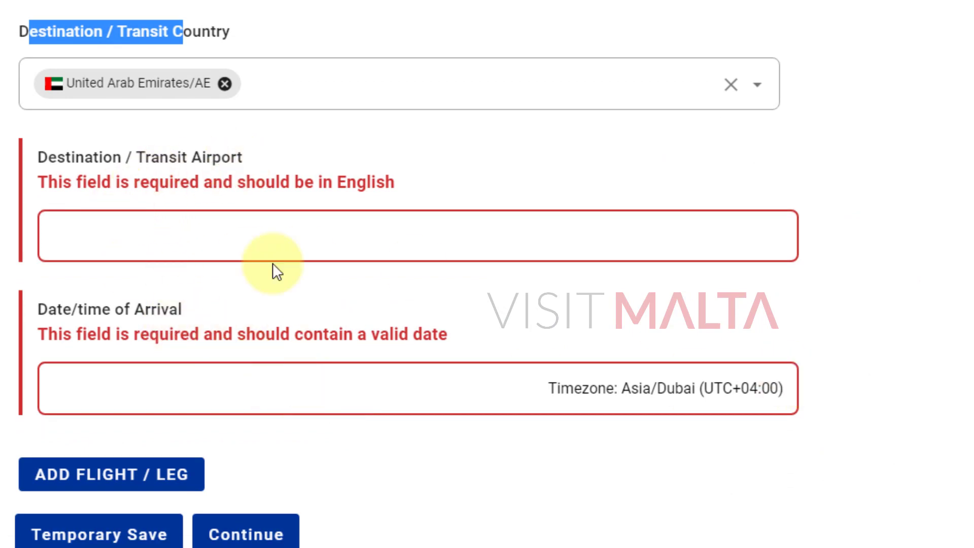
pyautogui.click(228, 240)
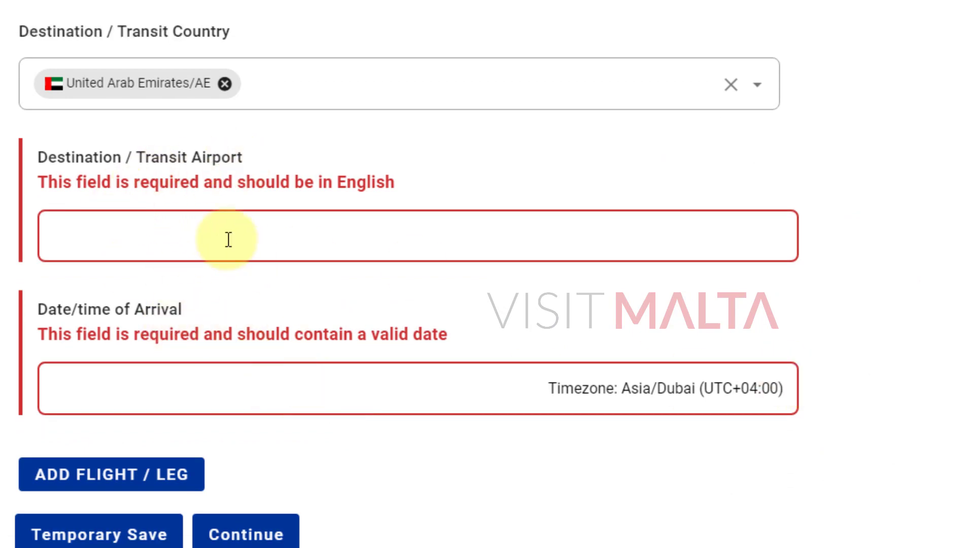
pyautogui.write('Abu Dhabi Airport')
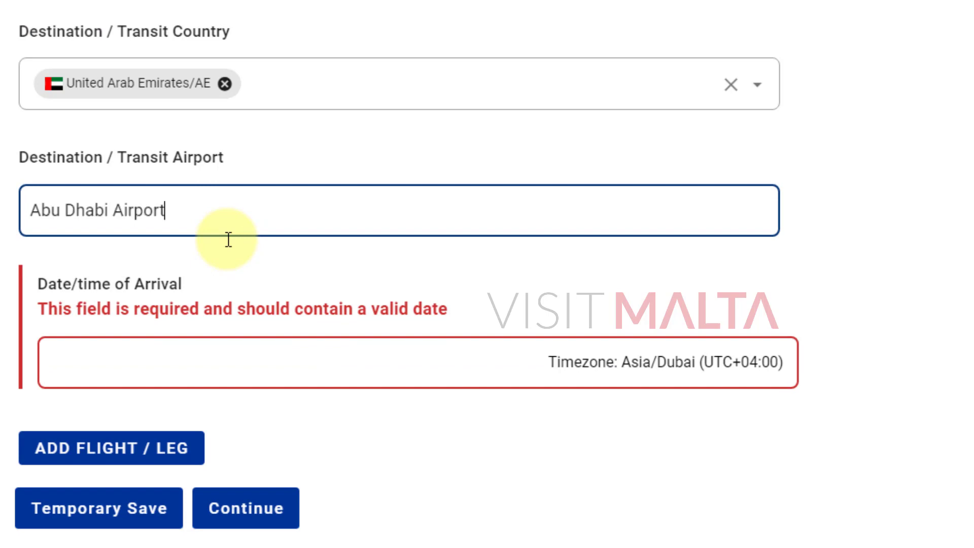
pyautogui.click(582, 547)
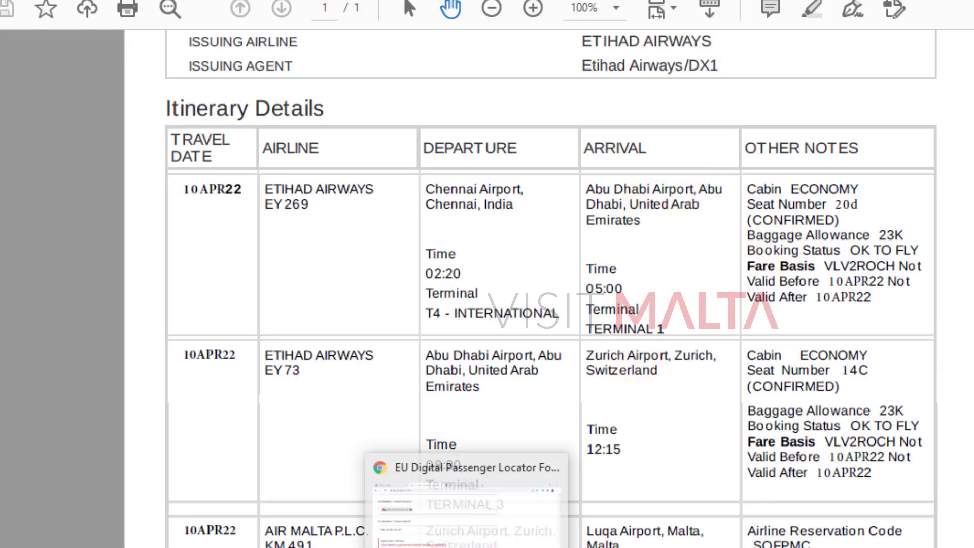
# Set leg 1's arrival date/time to 10 April 2022, 05:00 Asia/Dubai time.
pyautogui.click(474, 538)
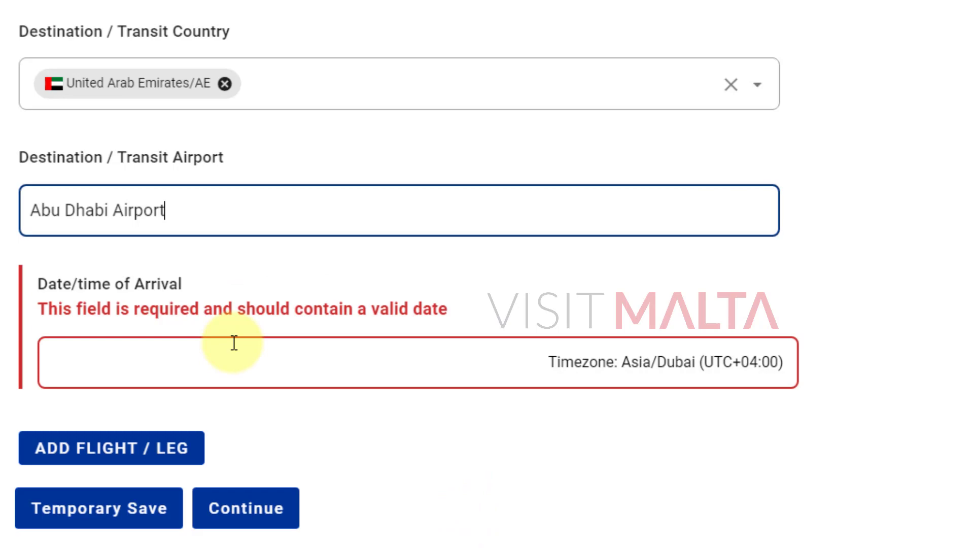
pyautogui.click(166, 359)
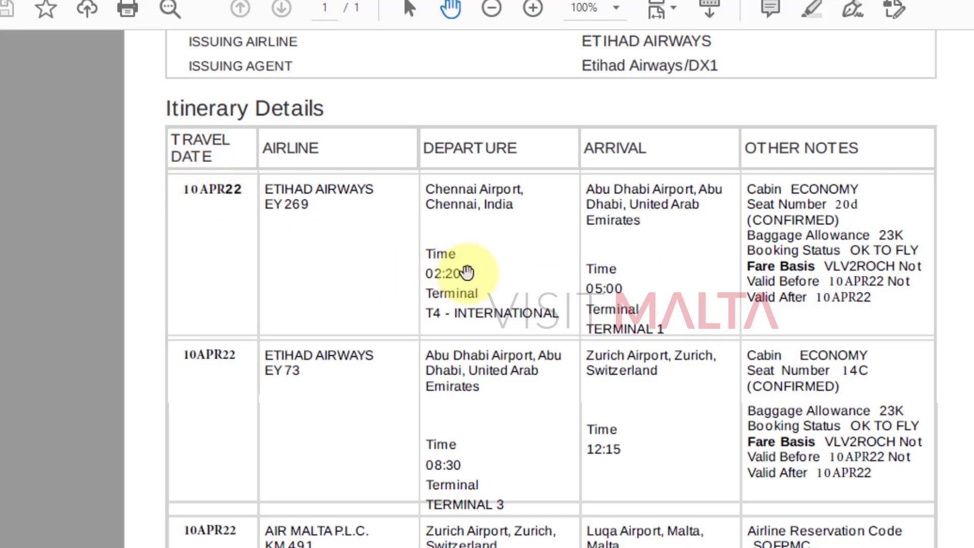
pyautogui.scroll(1, 513, 281)
pyautogui.moveTo(660, 261); pyautogui.dragTo(648, 235)
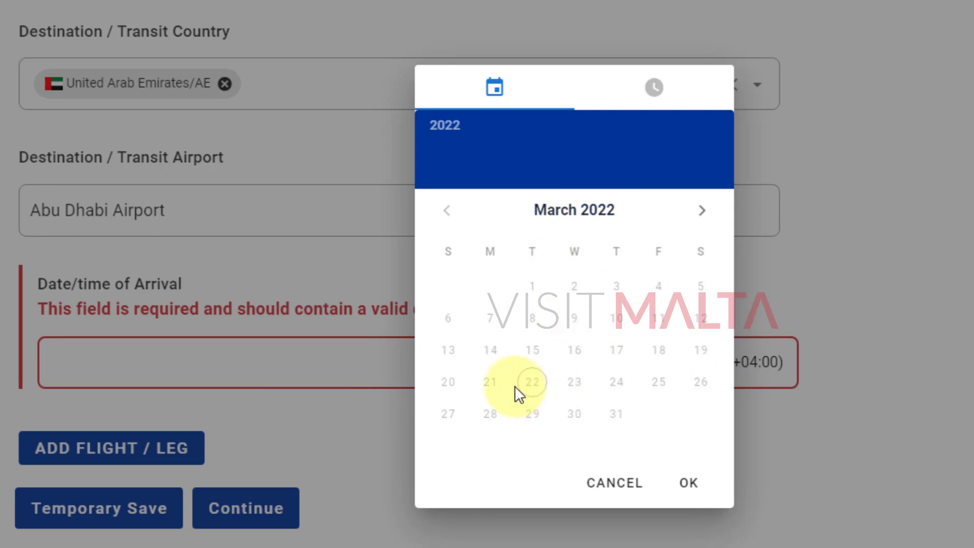
pyautogui.click(700, 217)
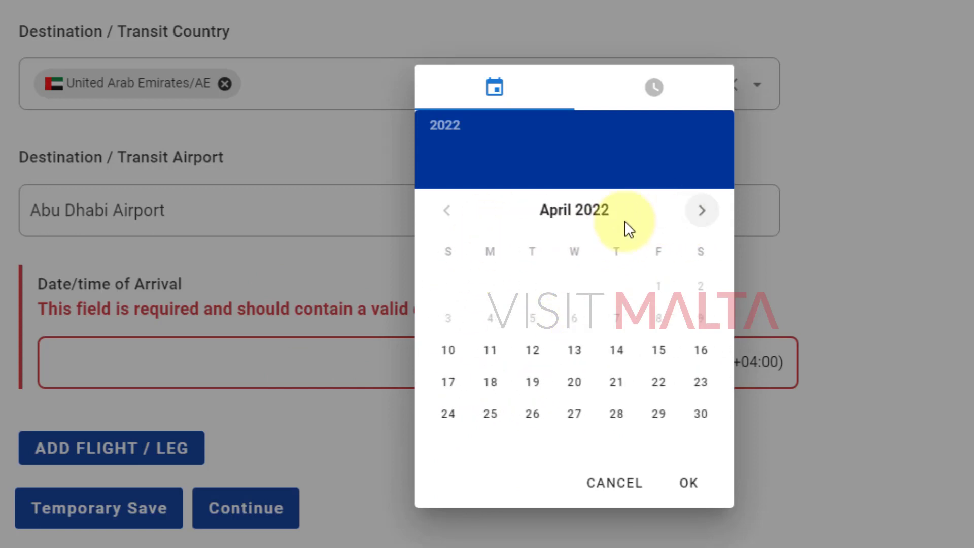
pyautogui.click(449, 356)
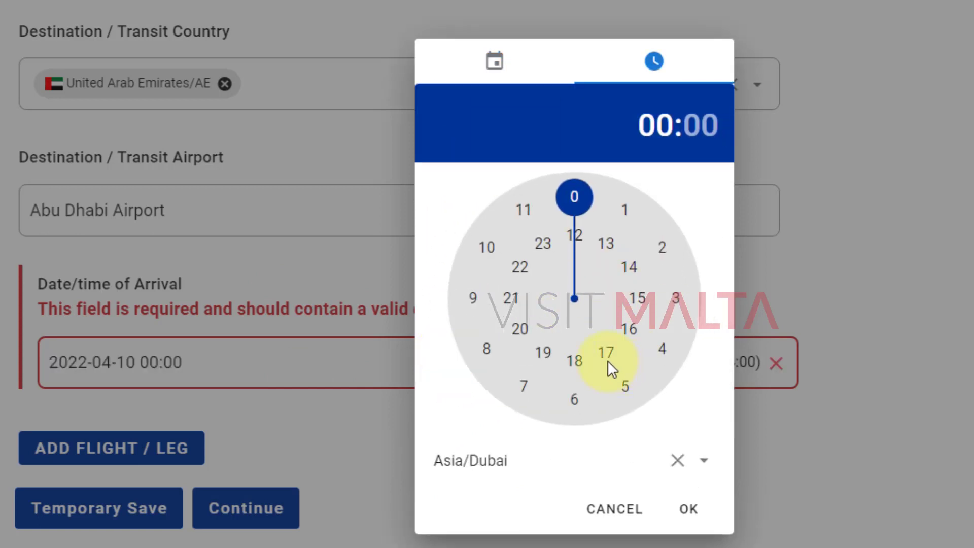
pyautogui.click(627, 384)
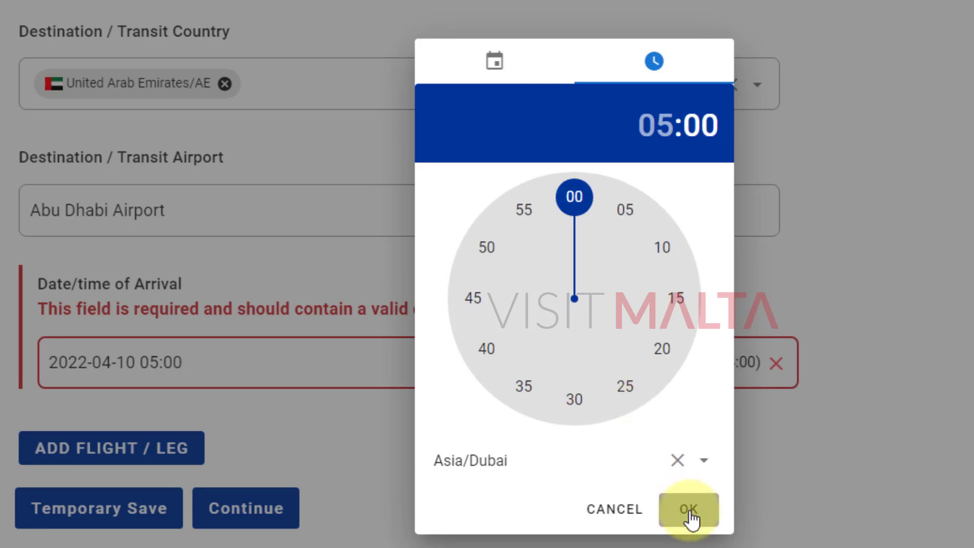
pyautogui.click(690, 513)
pyautogui.scroll(2, 543, 363)
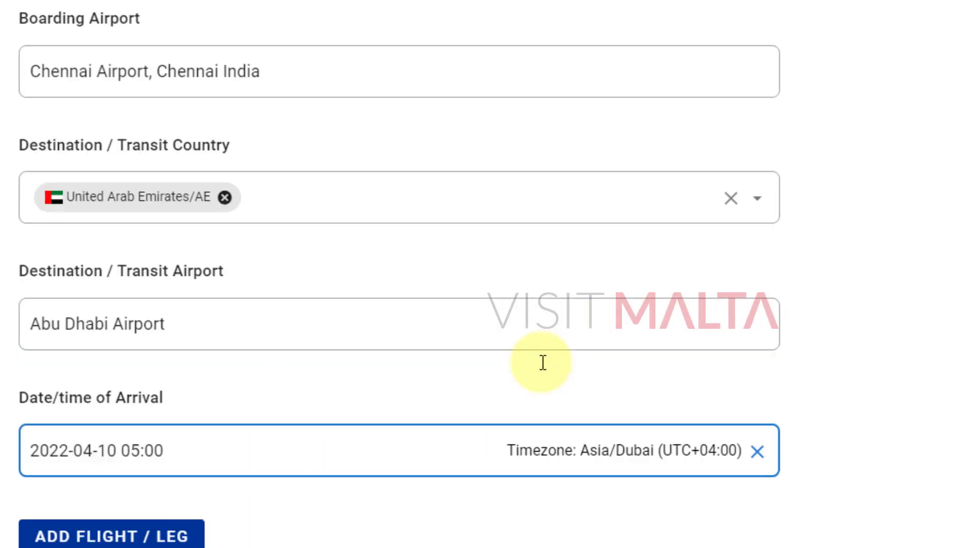
pyautogui.scroll(15, 543, 363)
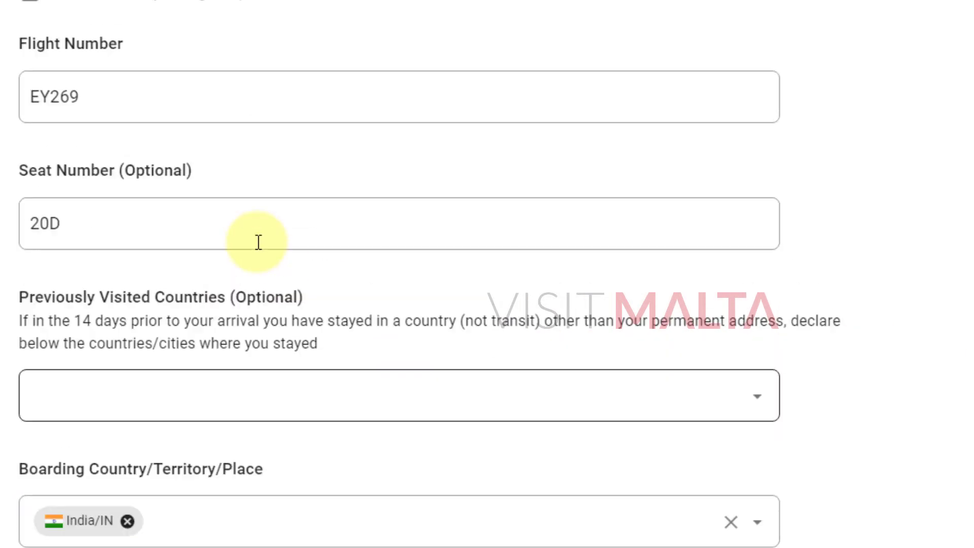
pyautogui.scroll(8, 257, 241)
pyautogui.scroll(-4, 438, 388)
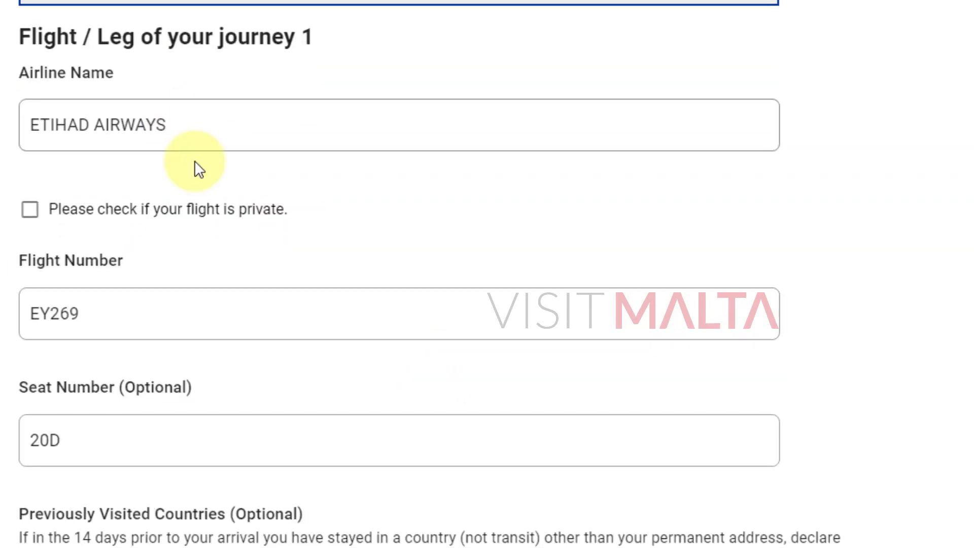
pyautogui.scroll(4, 198, 167)
pyautogui.scroll(-20, 822, 413)
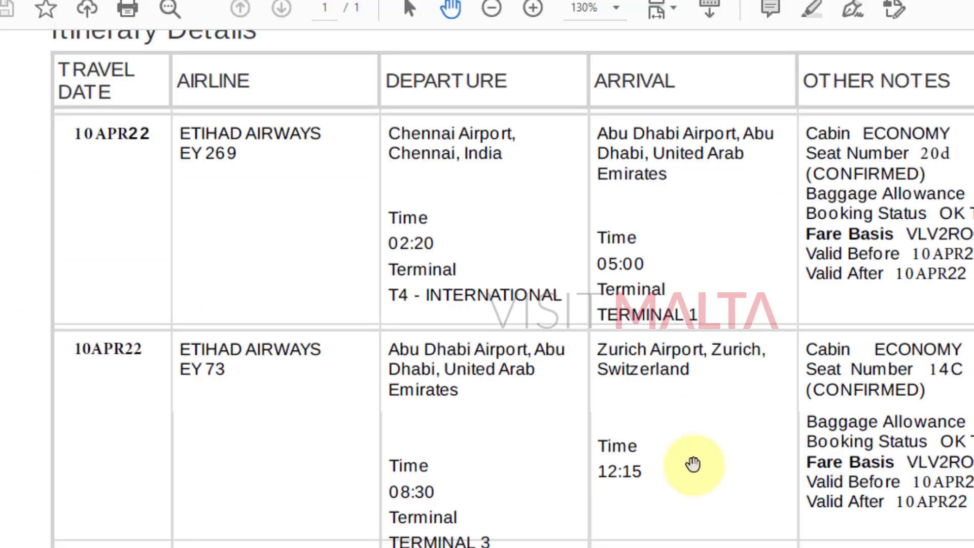
pyautogui.scroll(-5, 506, 304)
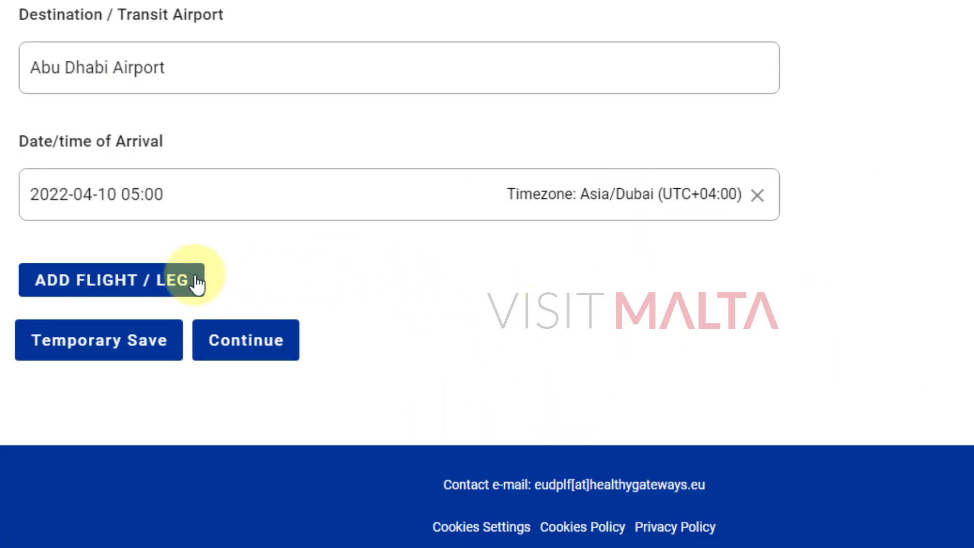
# Add a second flight leg to the journey.
pyautogui.click(110, 292)
pyautogui.scroll(-2, 374, 273)
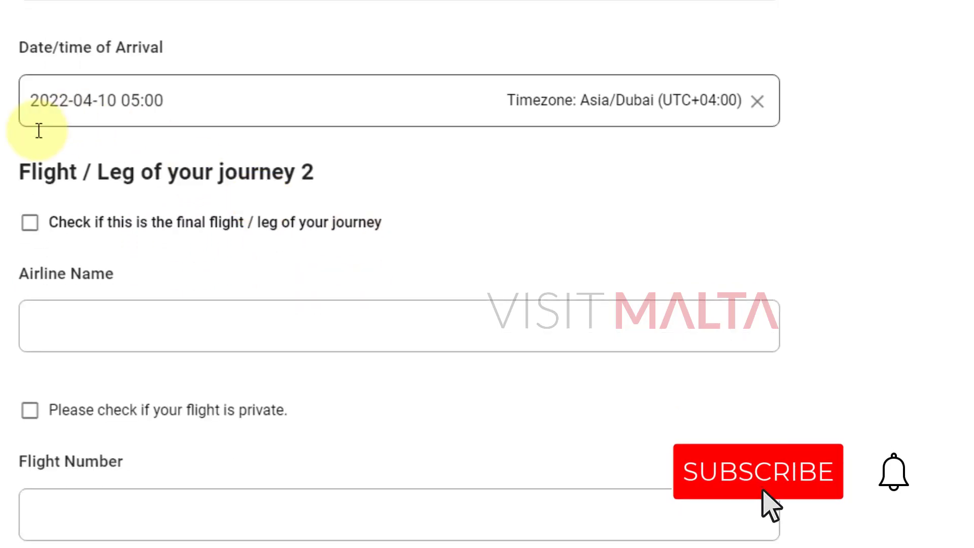
pyautogui.moveTo(20, 173); pyautogui.dragTo(338, 185)
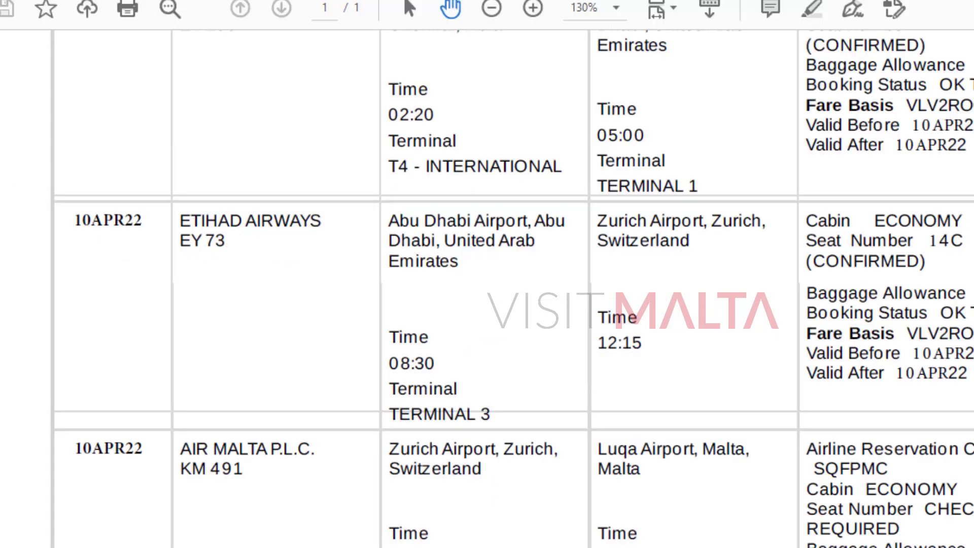
pyautogui.scroll(3, 644, 387)
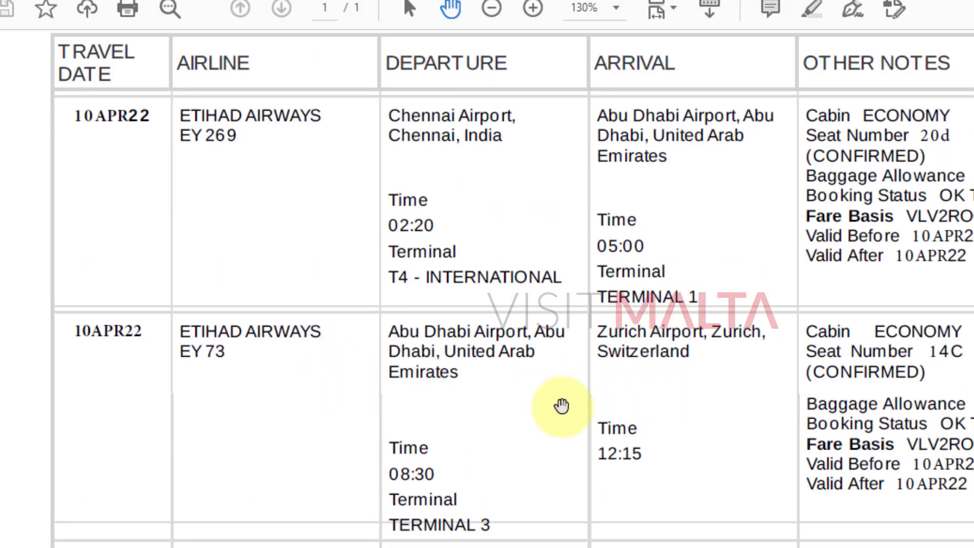
pyautogui.moveTo(608, 446); pyautogui.dragTo(622, 272)
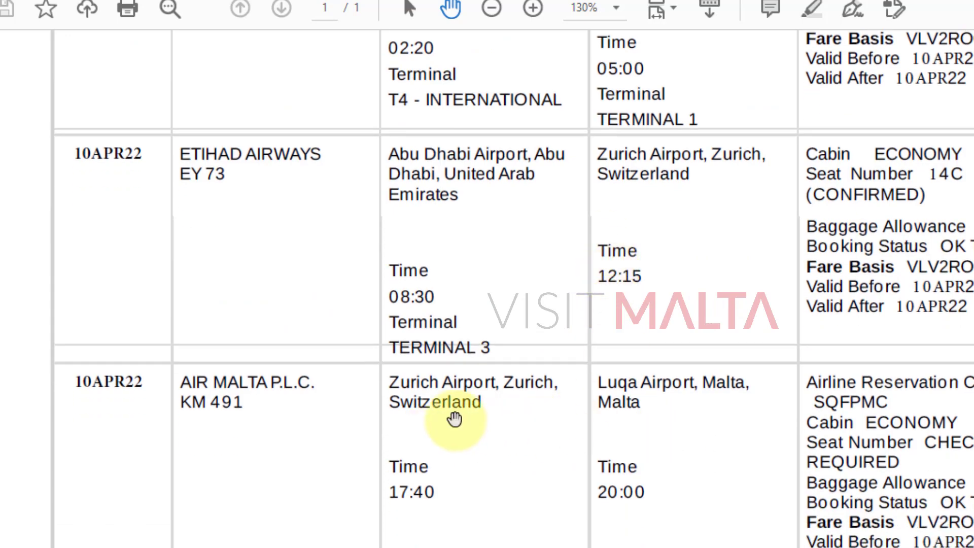
pyautogui.moveTo(665, 302); pyautogui.dragTo(681, 416)
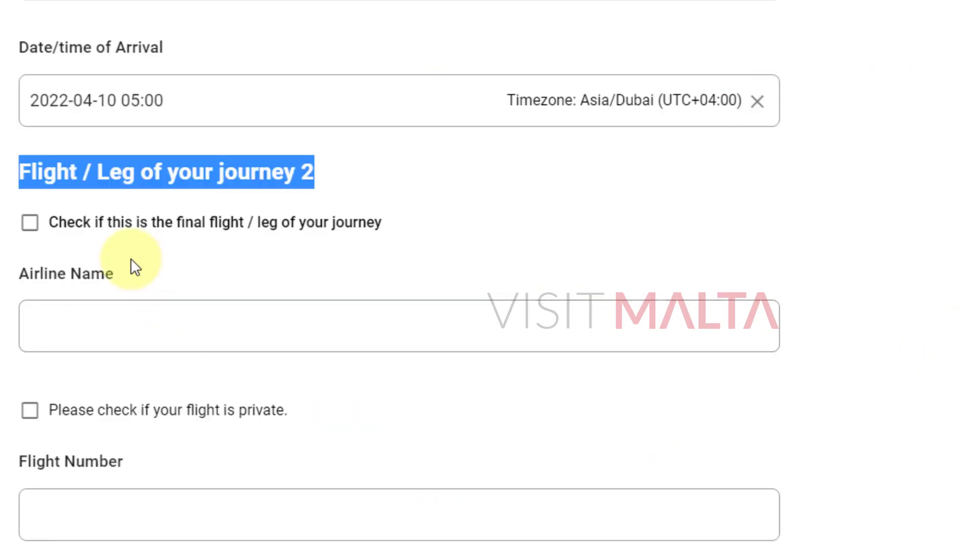
# Enter ETIHAD AIRWAYS as leg 2's airline name.
pyautogui.click(239, 322)
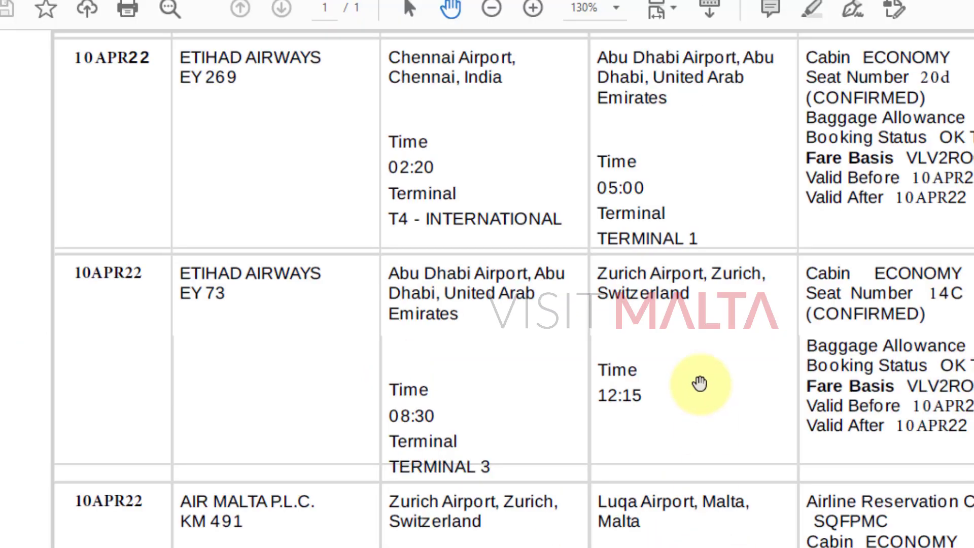
pyautogui.scroll(8, 644, 364)
pyautogui.scroll(4, 561, 315)
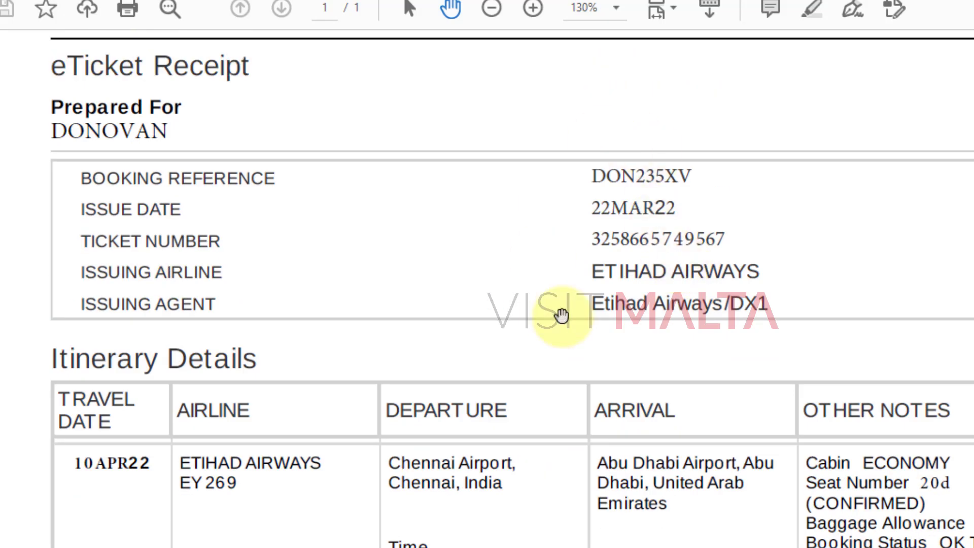
pyautogui.scroll(-6, 644, 460)
pyautogui.scroll(-5, 669, 401)
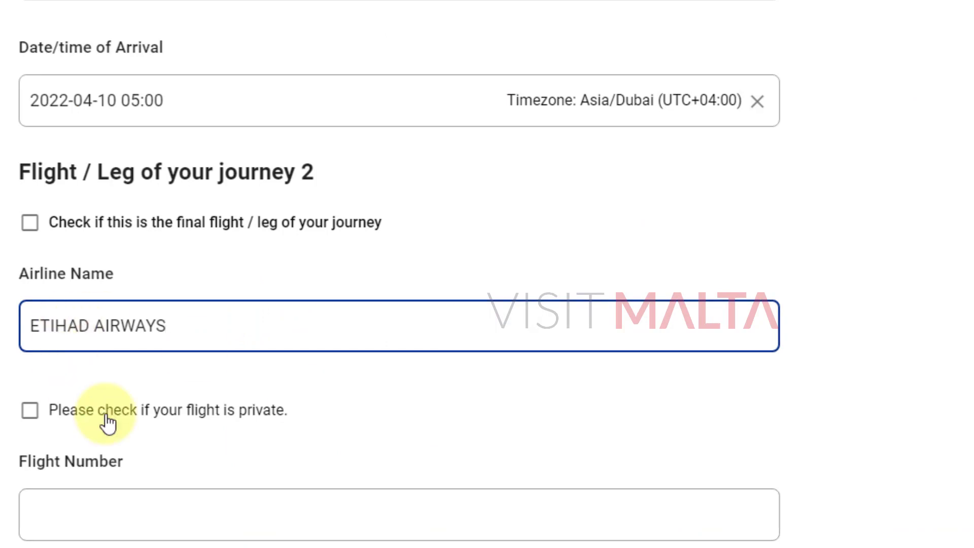
# Correct leg 2's flight number from 'EY 73' to EY73.
pyautogui.click(264, 502)
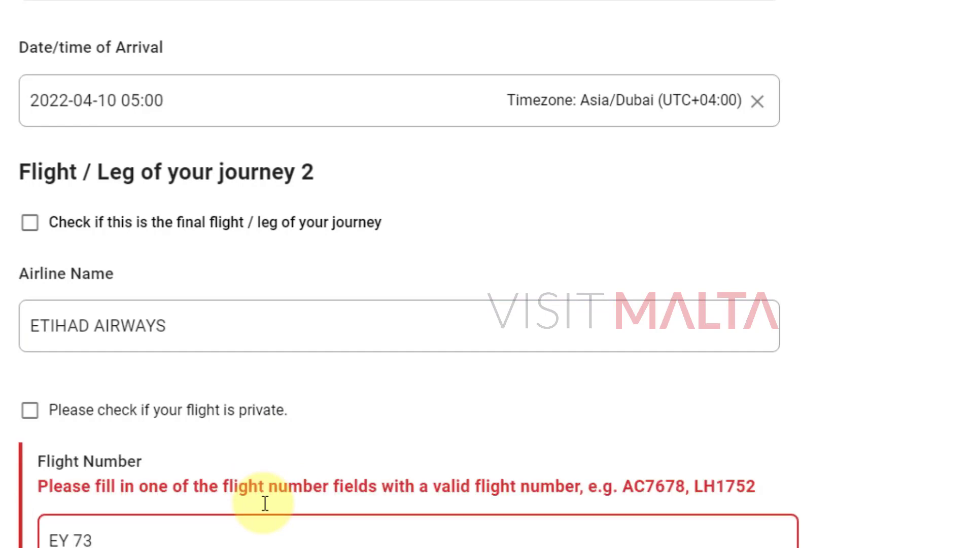
pyautogui.scroll(-4, 374, 426)
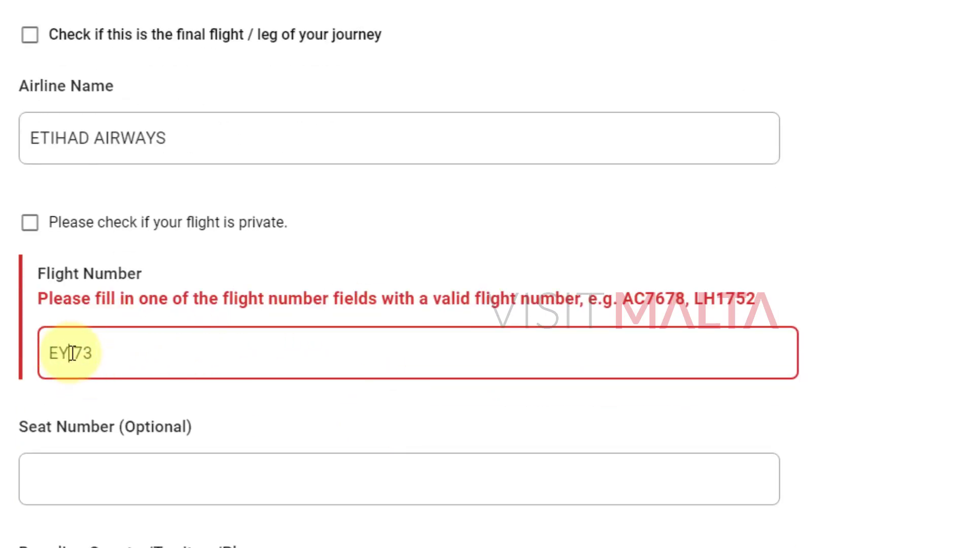
pyautogui.scroll(8, 407, 327)
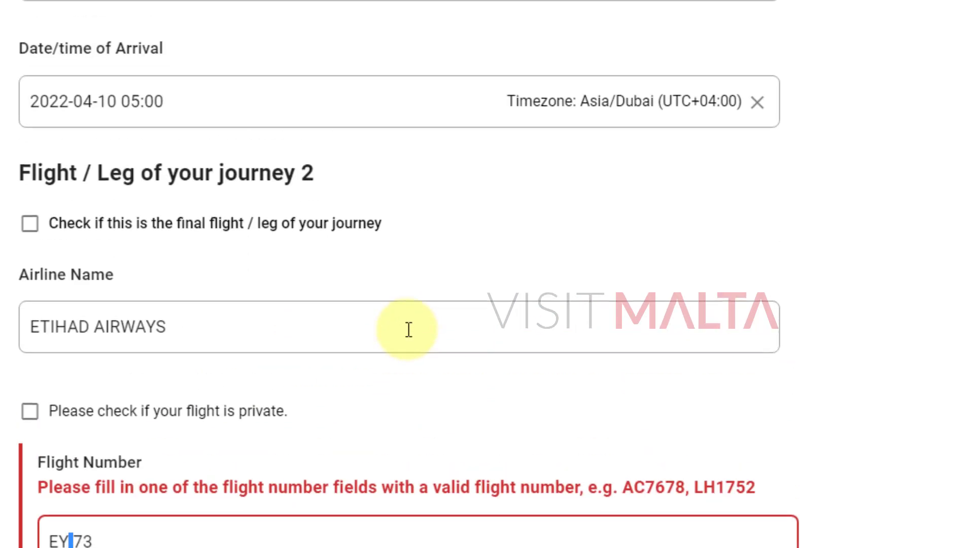
pyautogui.scroll(-10, 411, 344)
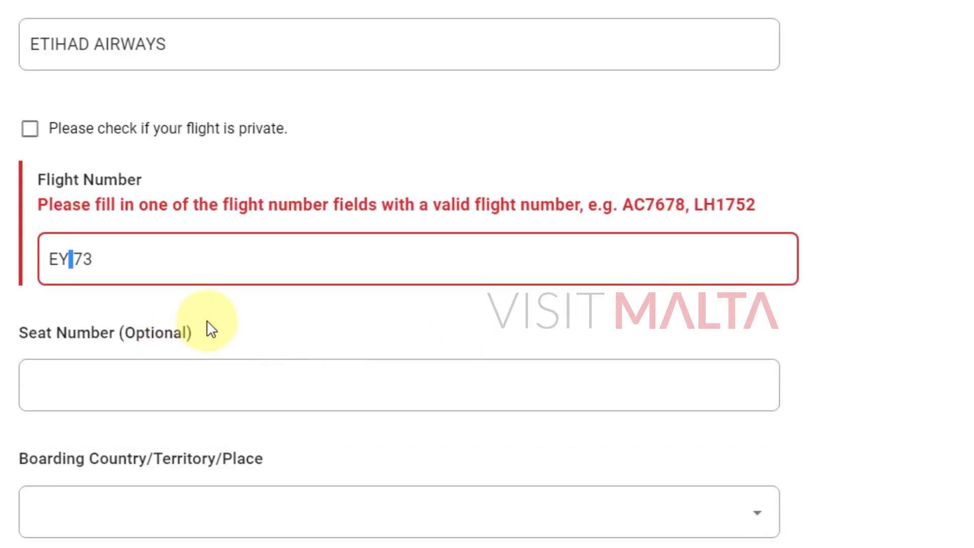
pyautogui.press('BackSpace')
# Enter seat number 14C for leg 2, checking the itinerary PDF.
pyautogui.click(161, 364)
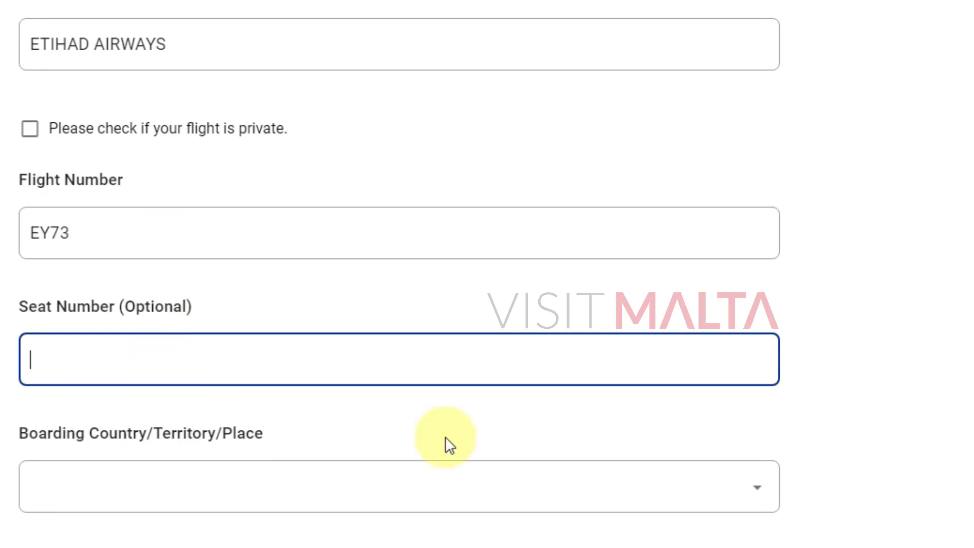
pyautogui.hotkey('alt', 'Tab')
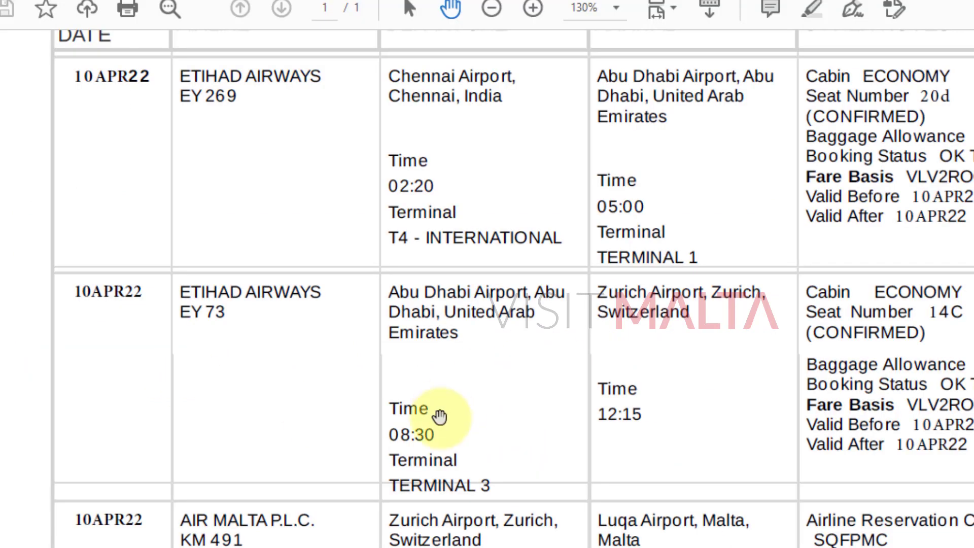
pyautogui.scroll(-1, 440, 418)
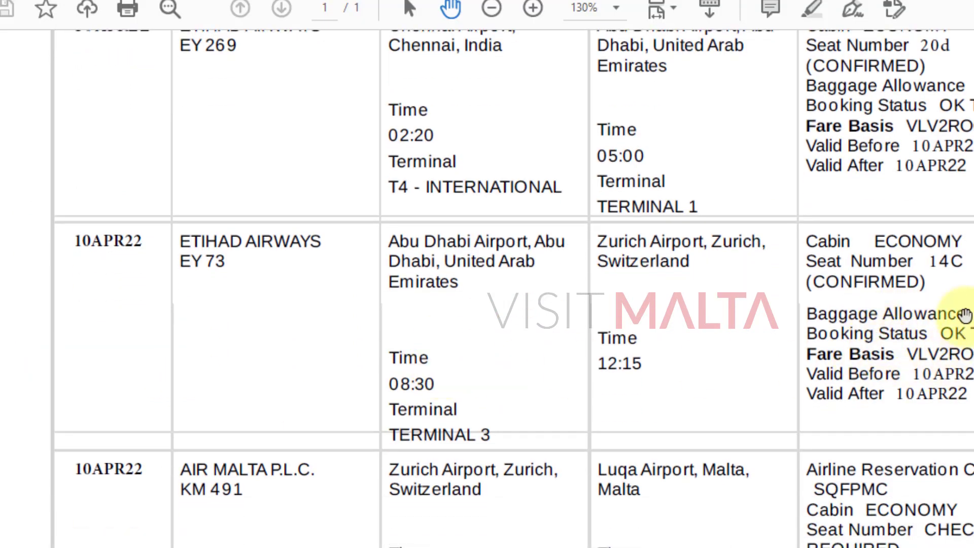
pyautogui.moveTo(469, 547)
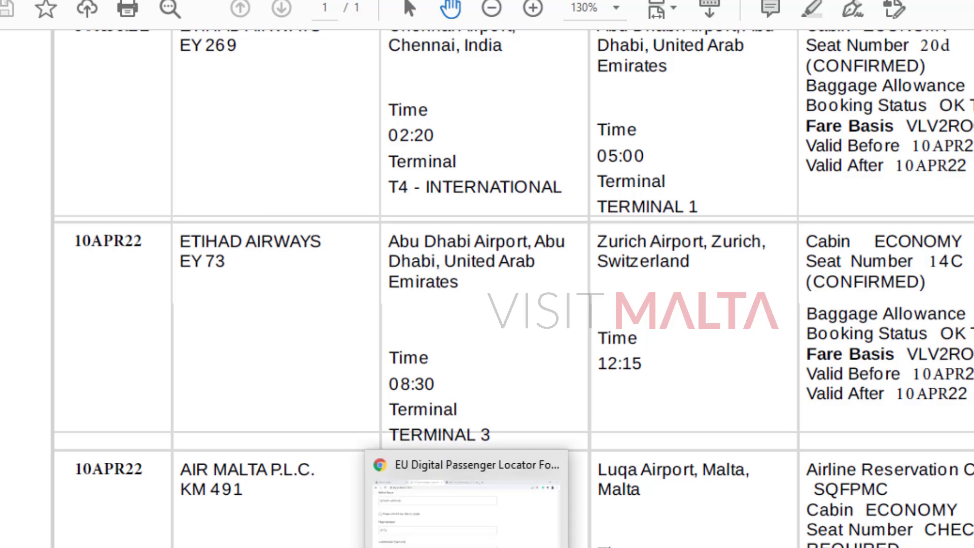
pyautogui.click(450, 531)
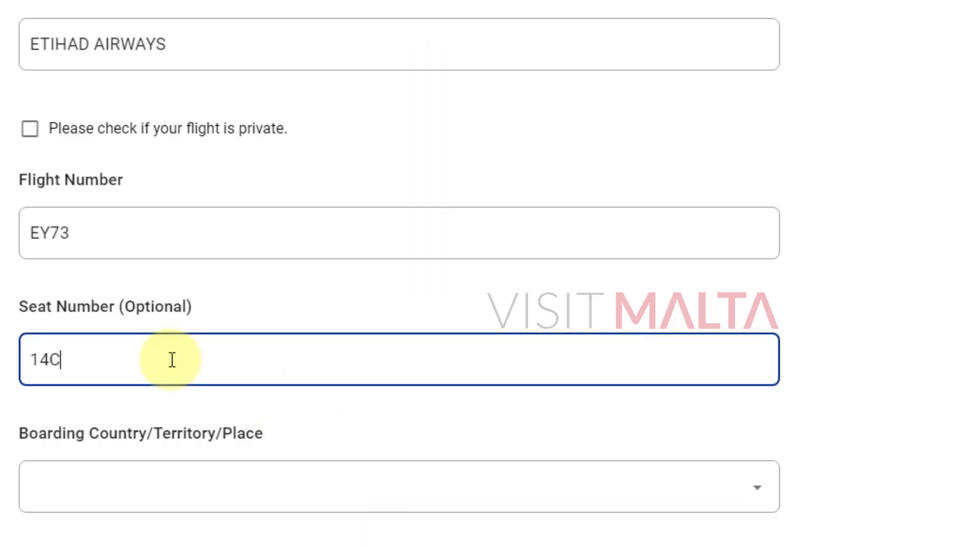
pyautogui.scroll(-2, 289, 342)
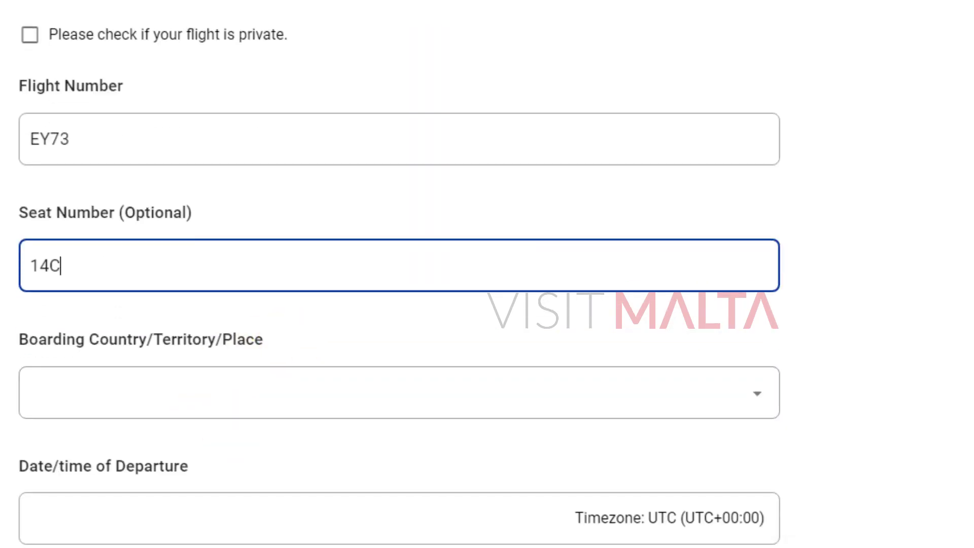
# Check the itinerary for the boarding country and search 'united a' in Boarding Country.
pyautogui.click(269, 389)
pyautogui.click(801, 451)
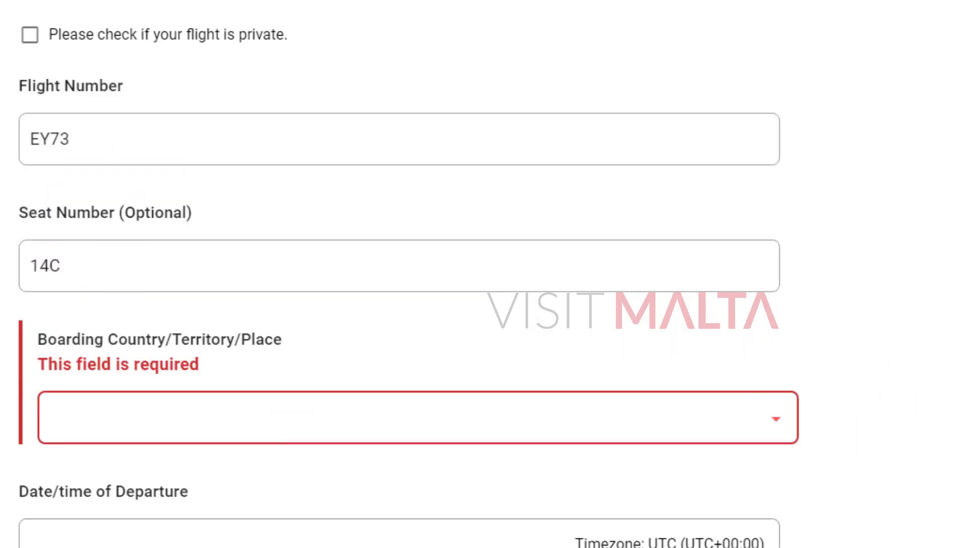
pyautogui.hotkey('alt', 'Tab')
pyautogui.moveTo(764, 333); pyautogui.dragTo(763, 305)
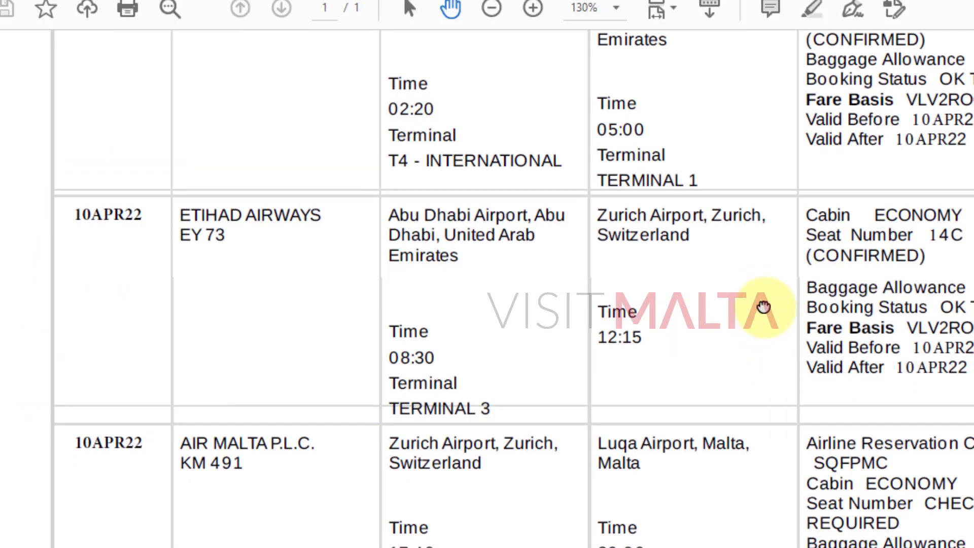
pyautogui.scroll(3, 435, 260)
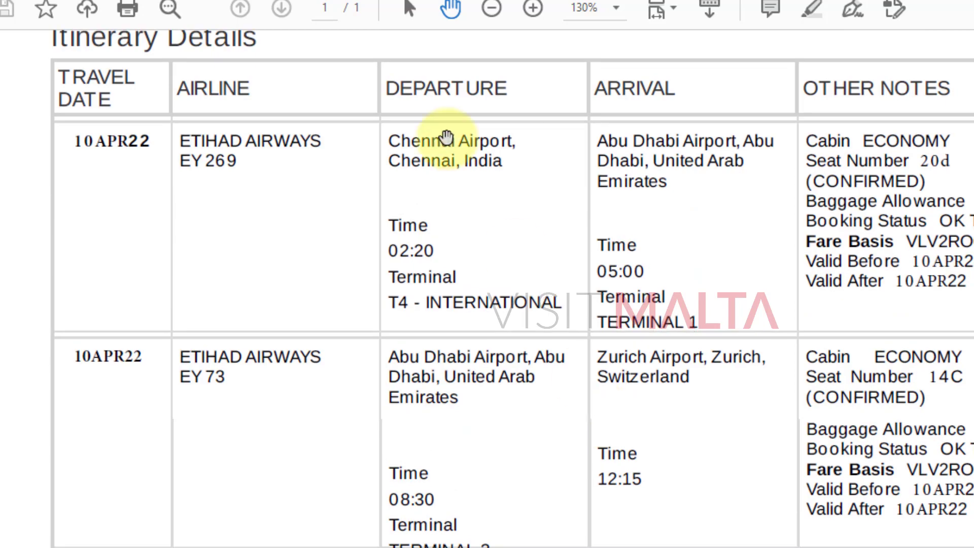
pyautogui.scroll(-1, 522, 310)
pyautogui.scroll(-2, 523, 310)
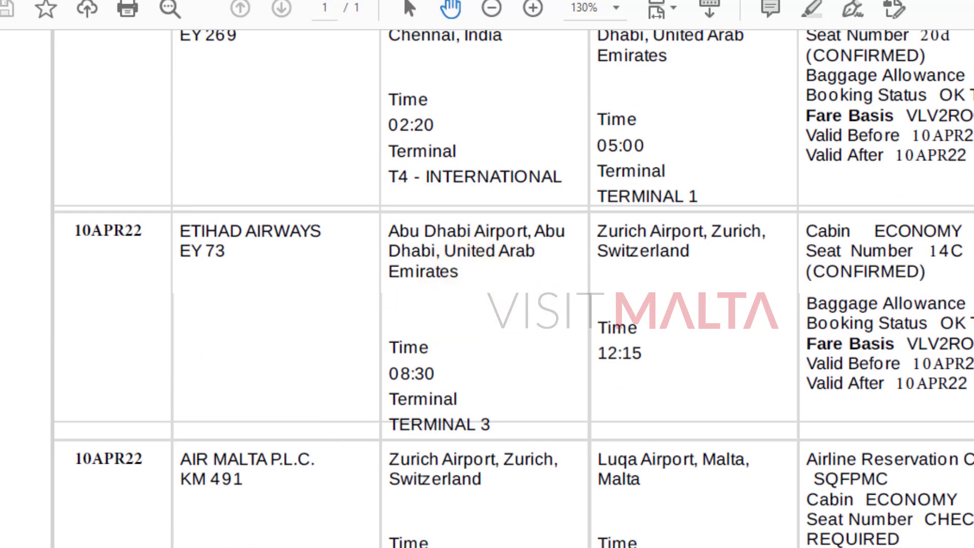
pyautogui.hotkey('alt', 'Tab')
pyautogui.click(213, 425)
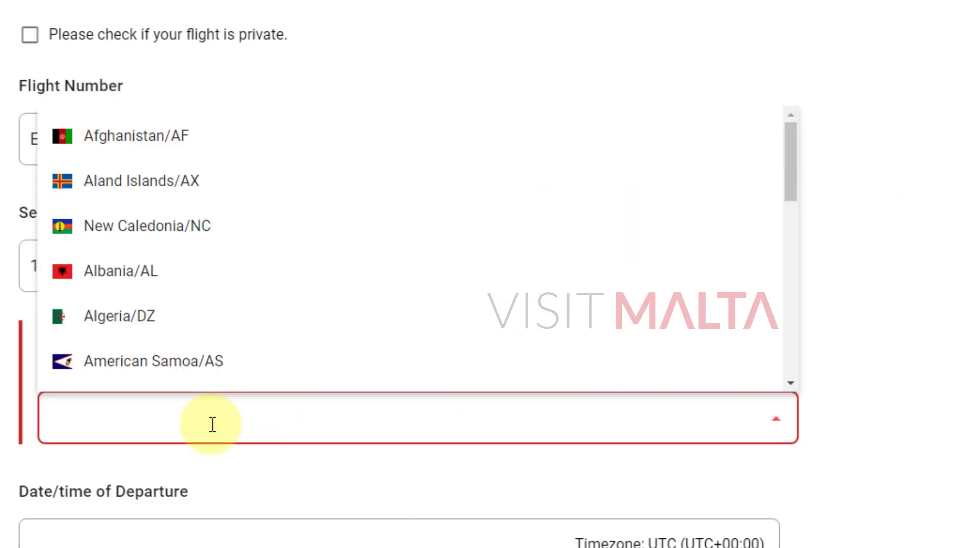
pyautogui.write('uNITED ARAB')
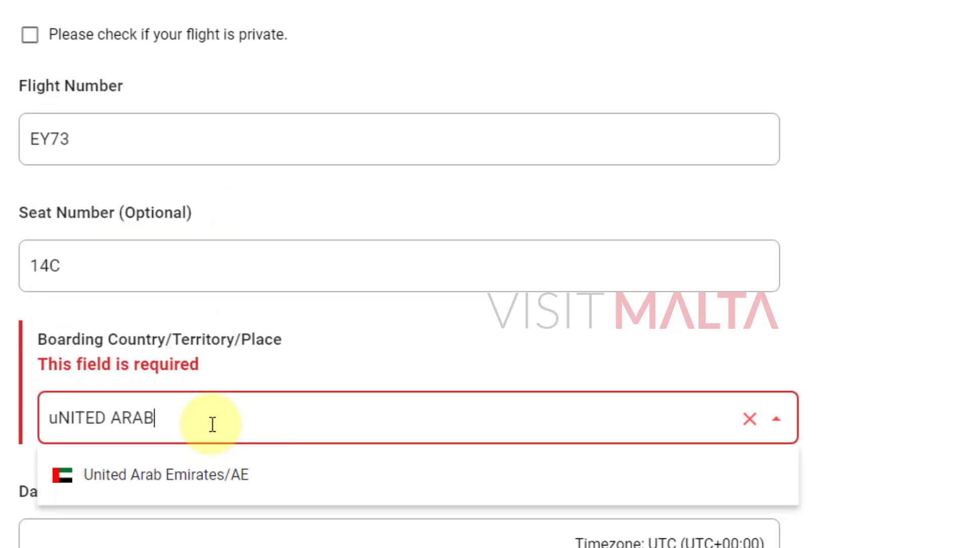
# Select United Arab Emirates/AE as leg 2's boarding country and check the 08:30 departure in the itinerary.
pyautogui.click(199, 474)
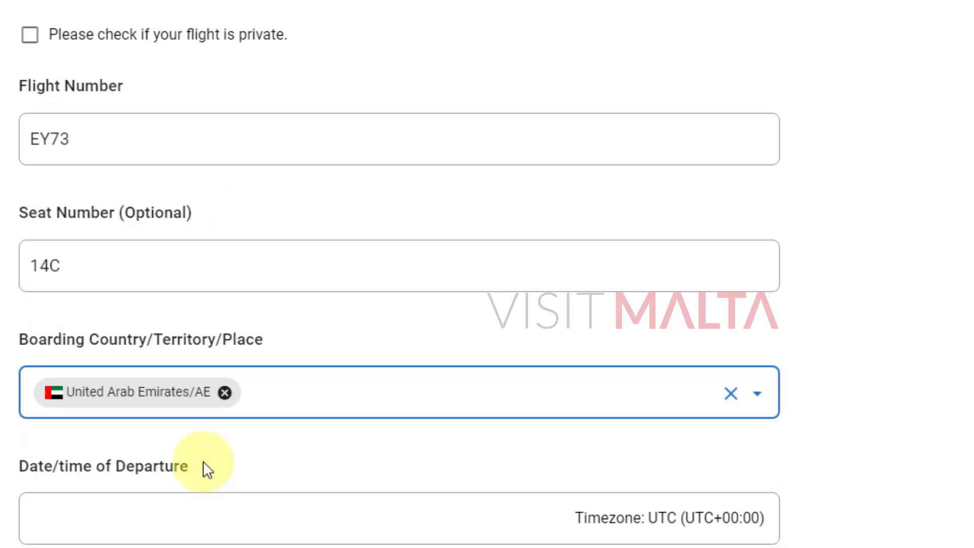
pyautogui.scroll(-3, 218, 459)
pyautogui.click(159, 360)
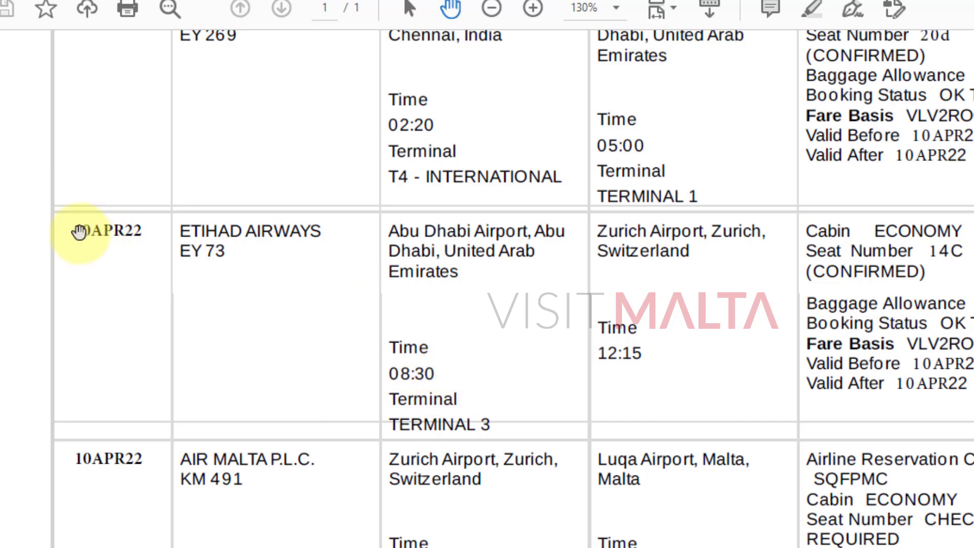
pyautogui.scroll(2, 406, 330)
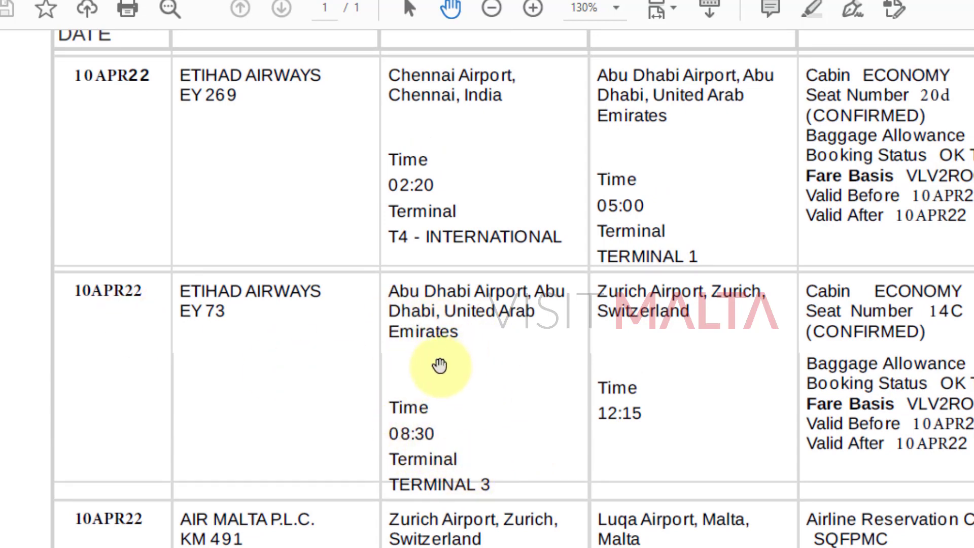
pyautogui.scroll(-2, 447, 385)
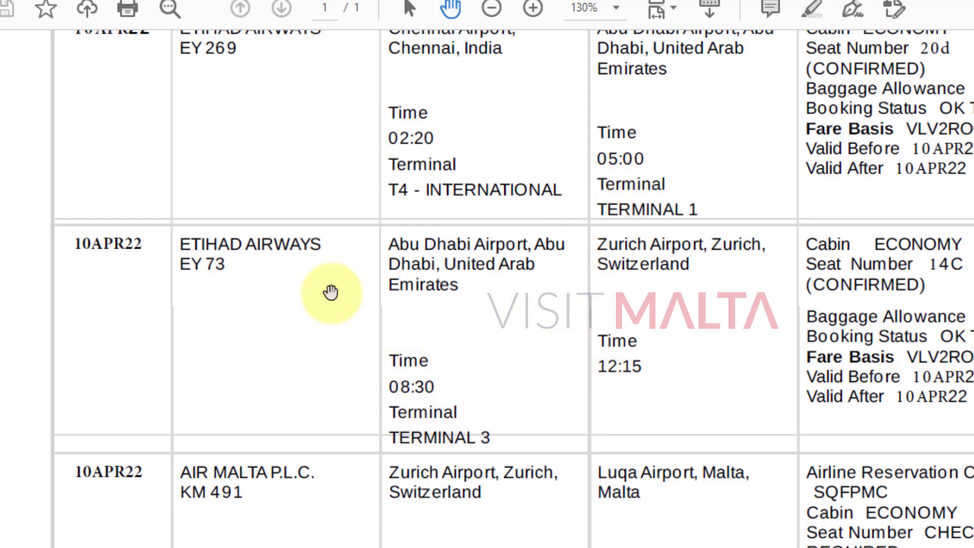
pyautogui.scroll(1, 330, 319)
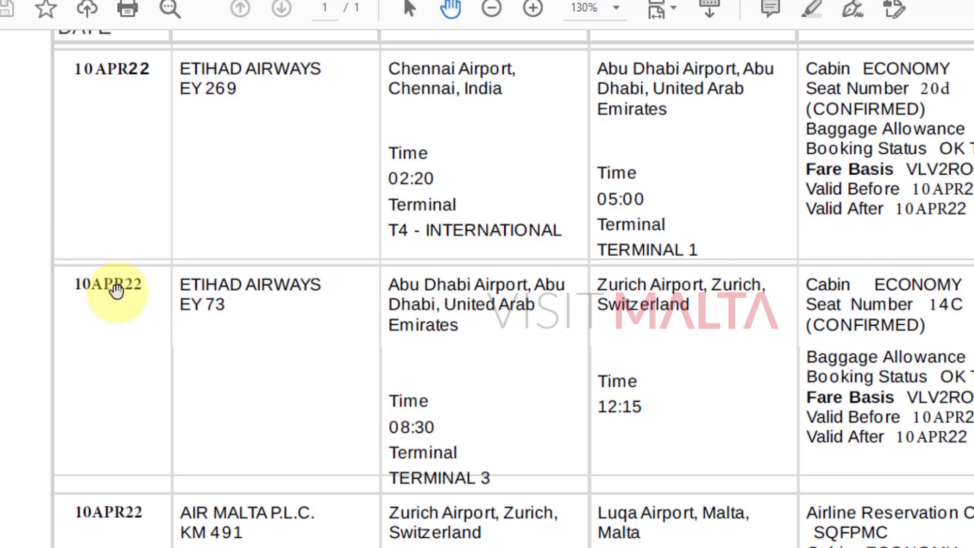
pyautogui.scroll(-1, 511, 437)
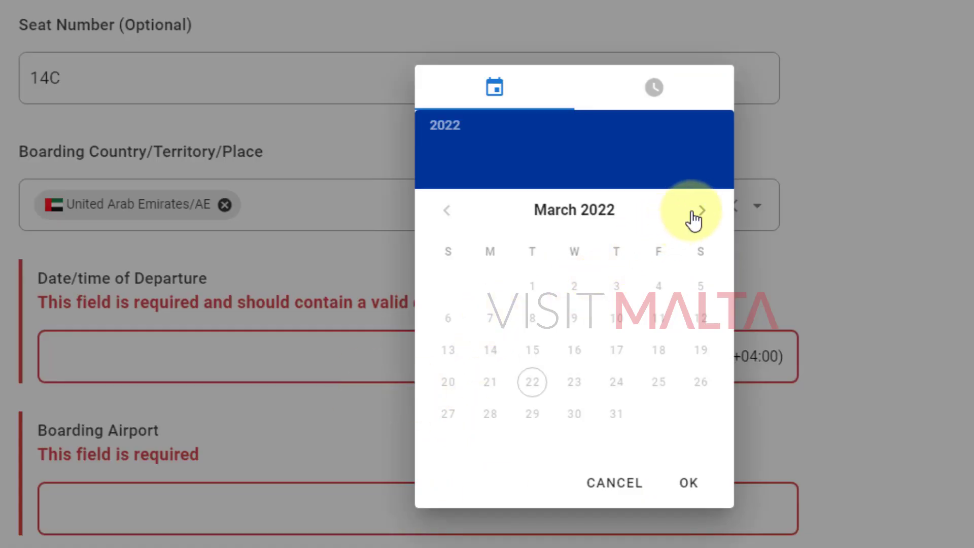
# Set leg 2's departure to 10 April 2022, 08:30 Asia/Dubai time.
pyautogui.click(700, 211)
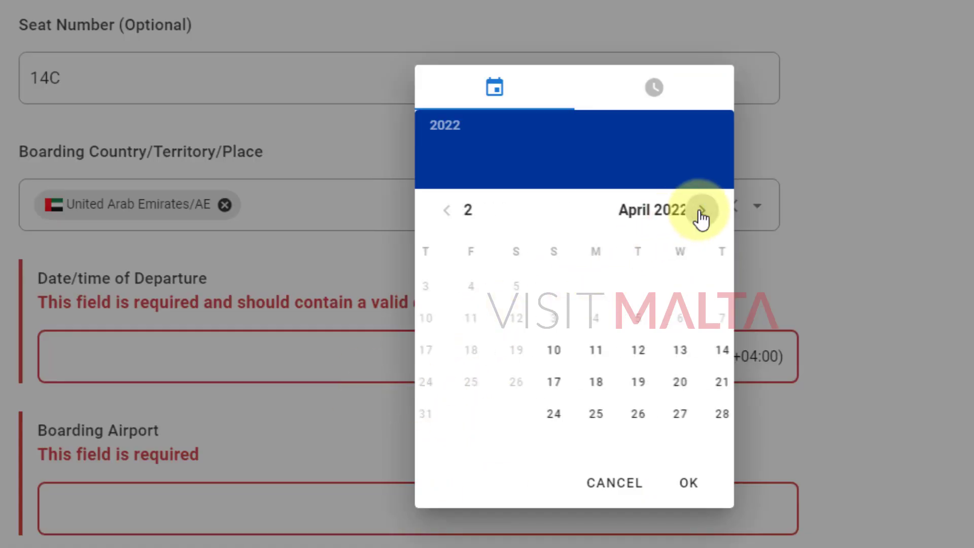
pyautogui.click(453, 354)
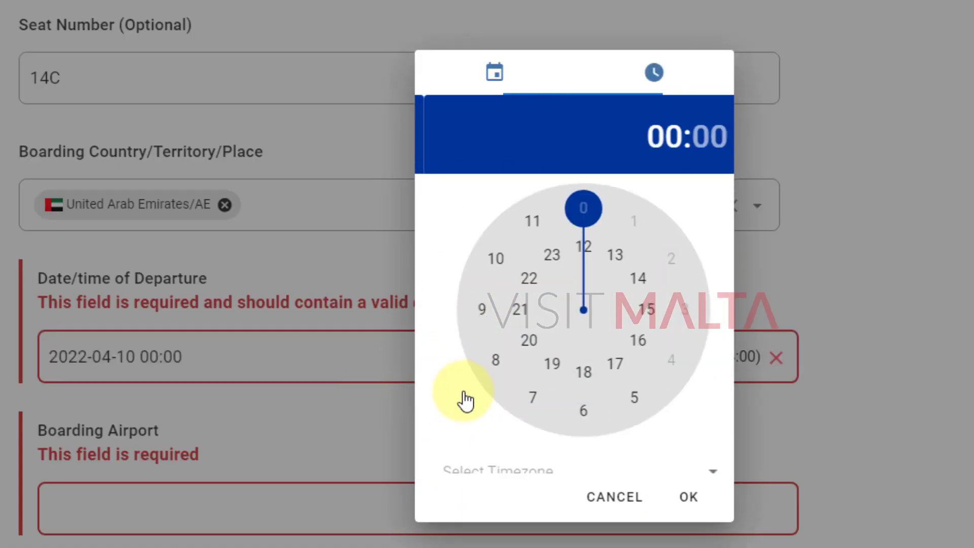
pyautogui.click(485, 349)
pyautogui.click(582, 398)
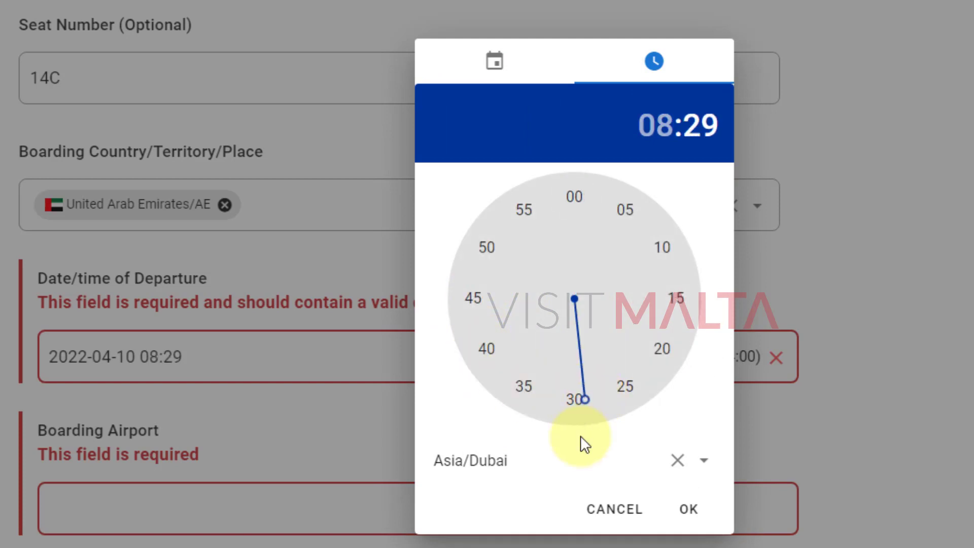
pyautogui.click(577, 400)
pyautogui.click(692, 512)
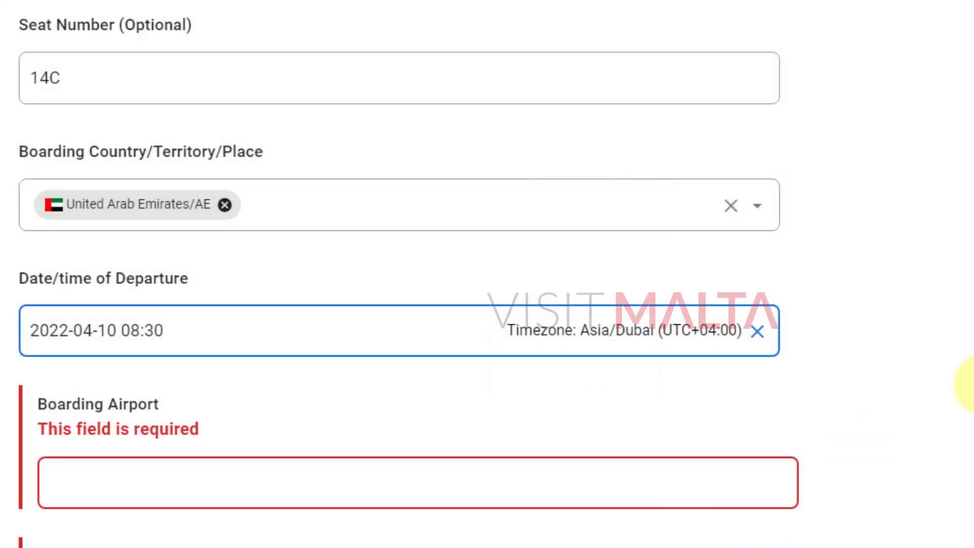
pyautogui.scroll(-2, 350, 385)
# Enter Abu Dhabi Airport as leg 2's boarding airport.
pyautogui.click(290, 409)
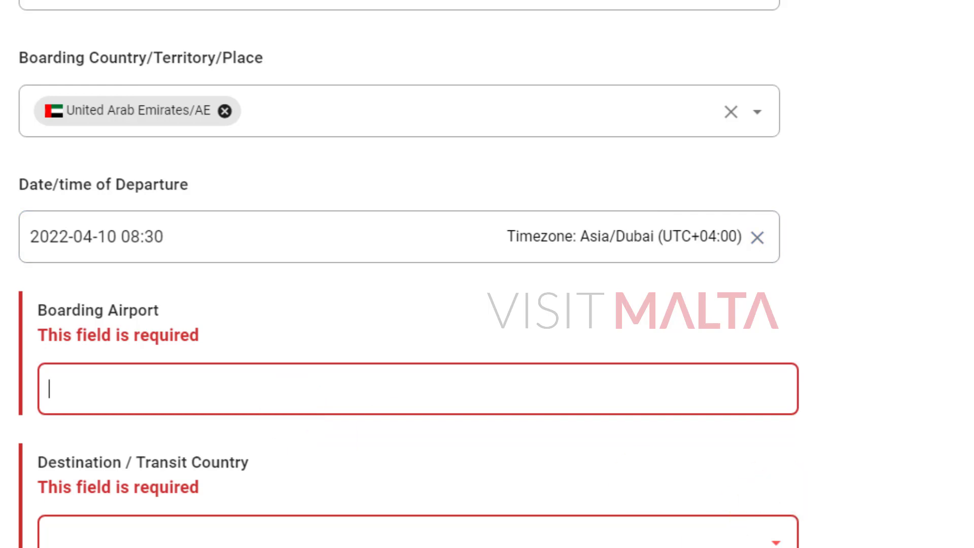
pyautogui.hotkey('alt', 'Tab')
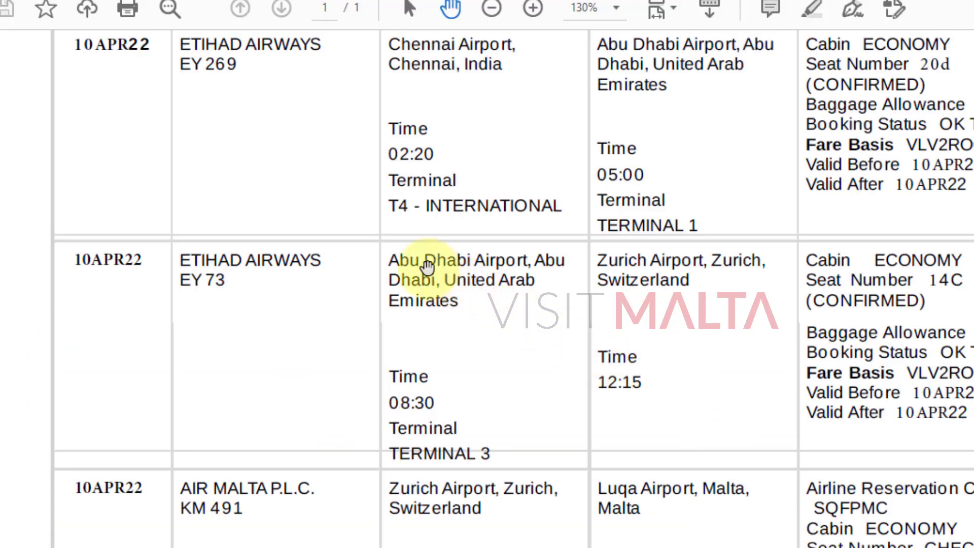
pyautogui.hotkey('alt', 'Tab')
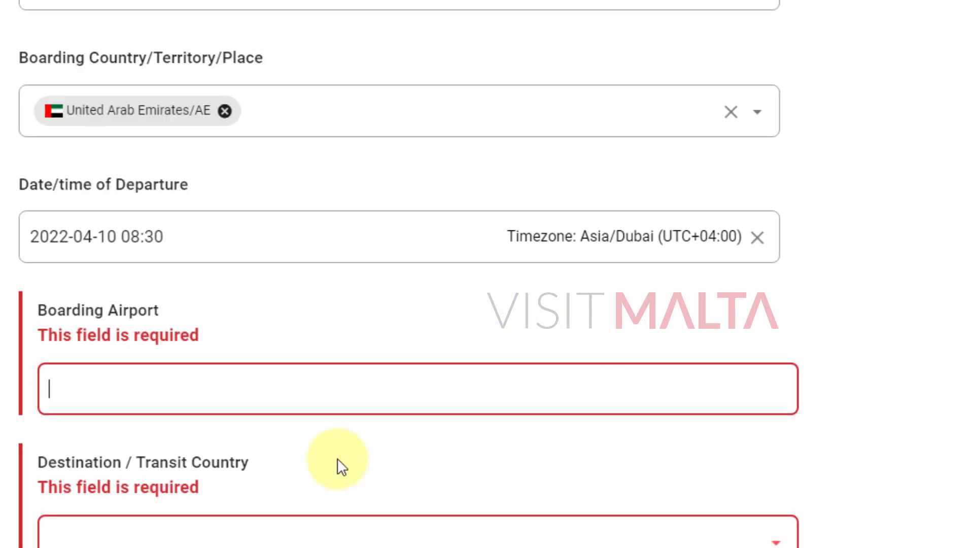
pyautogui.write('Abu Dhabi Air')
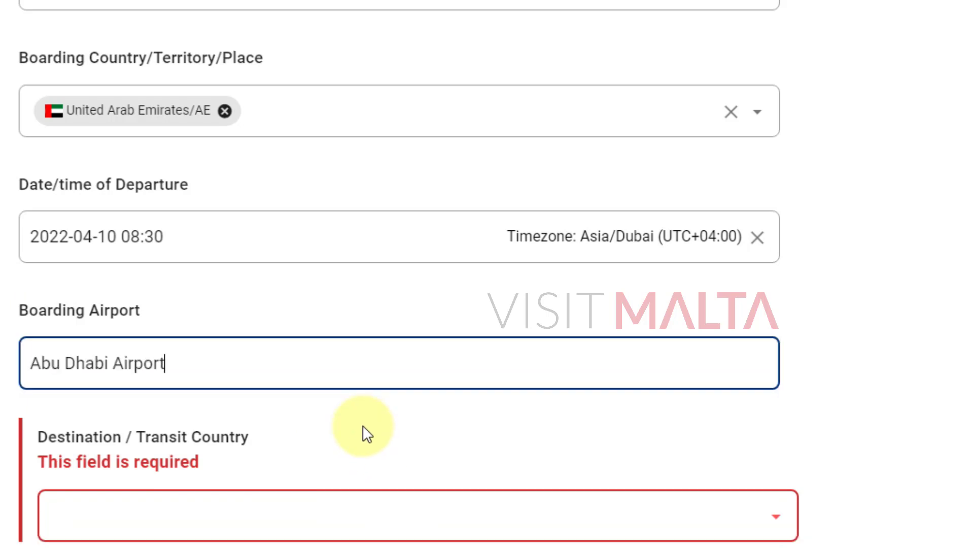
pyautogui.write('port')
pyautogui.press('Tab')
pyautogui.scroll(-2, 863, 355)
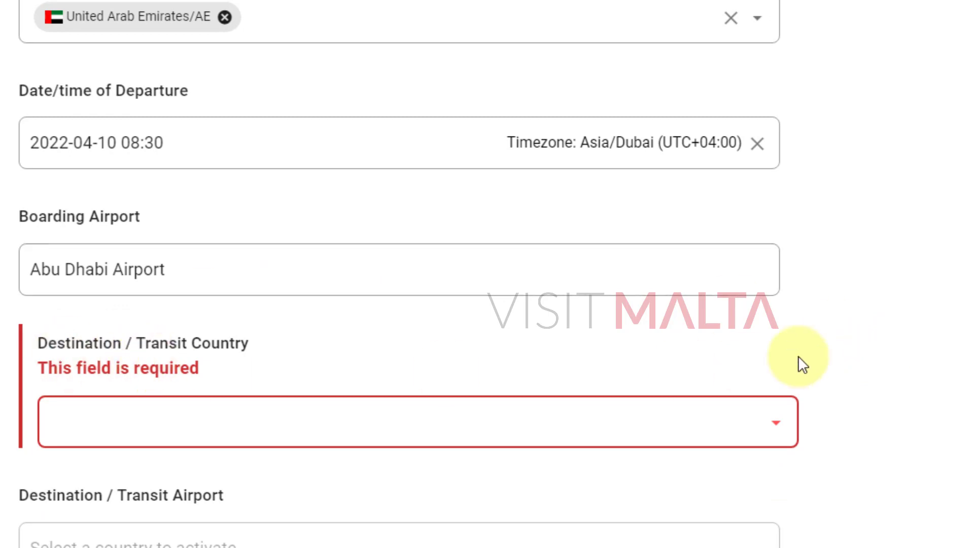
pyautogui.scroll(-2, 798, 355)
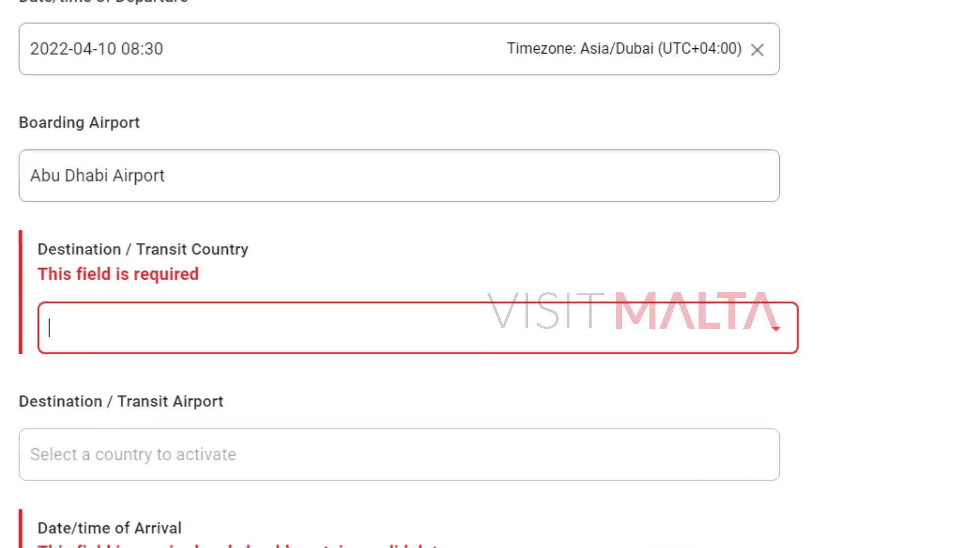
# Set leg 2's destination country to Switzerland/CH after checking the EY 73 itinerary row.
pyautogui.hotkey('alt', 'Tab')
pyautogui.moveTo(490, 330); pyautogui.dragTo(464, 298)
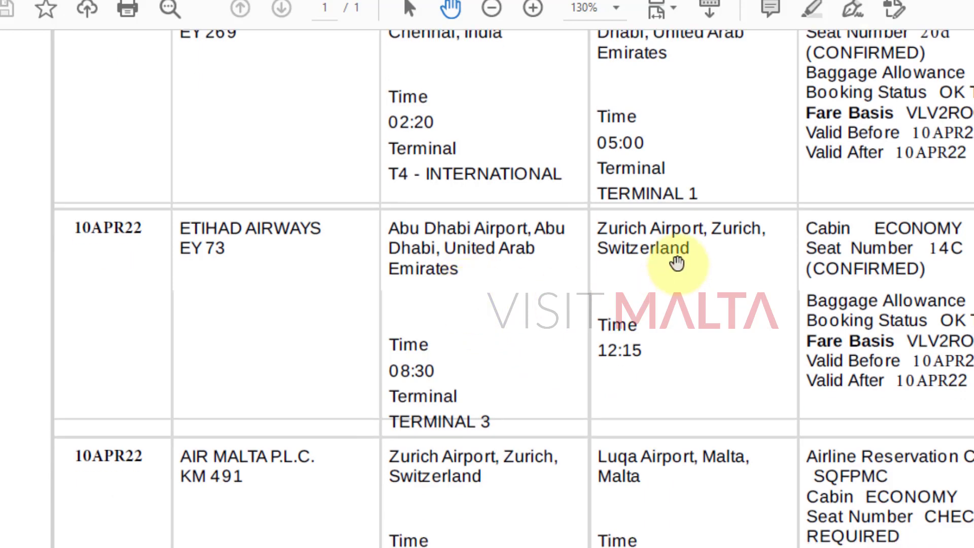
pyautogui.hotkey('alt', 'Tab')
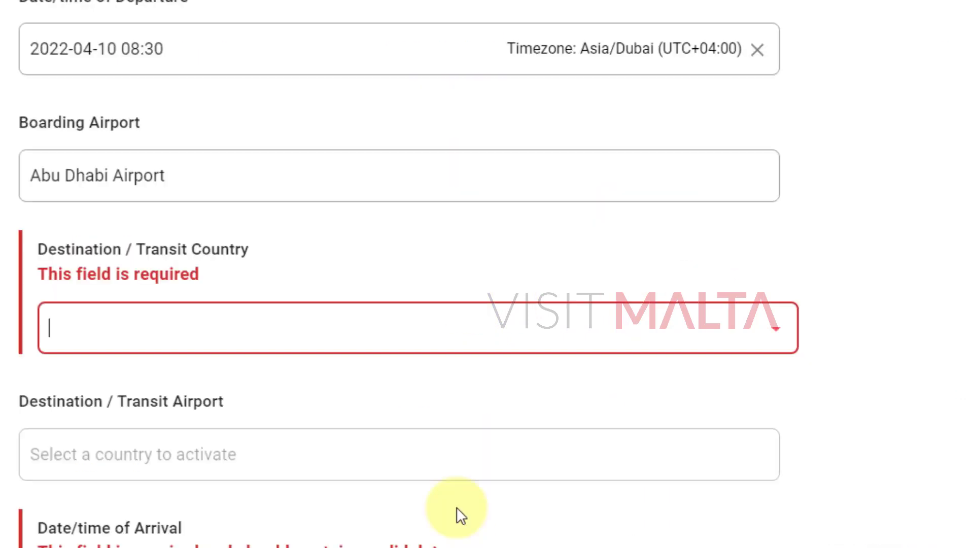
pyautogui.click(168, 326)
pyautogui.write('swit')
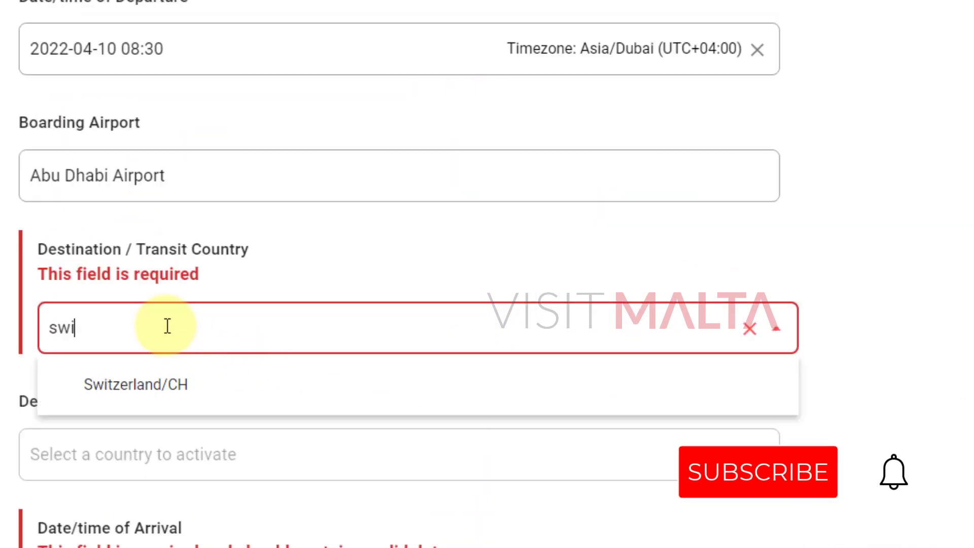
pyautogui.click(155, 400)
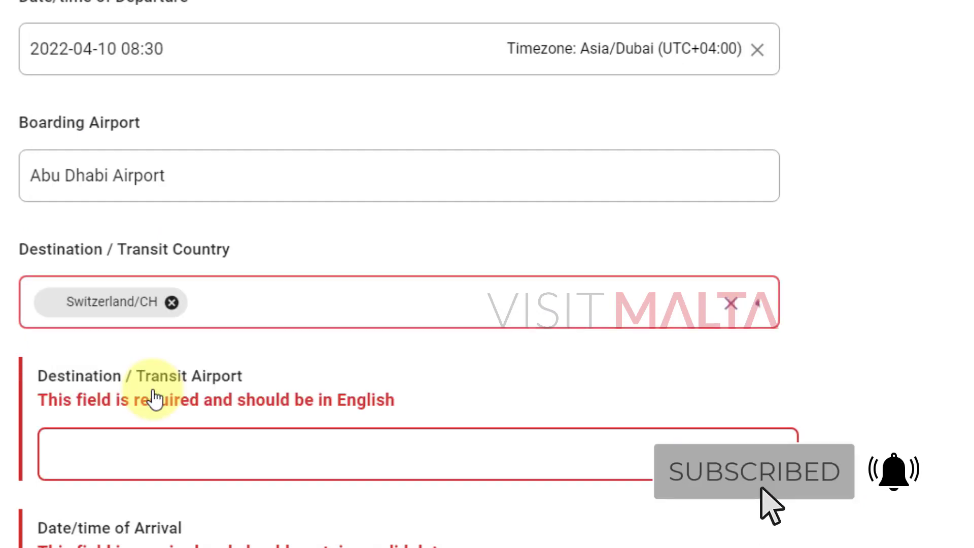
# Choose Zurich/LSZH as leg 2's destination airport.
pyautogui.click(126, 462)
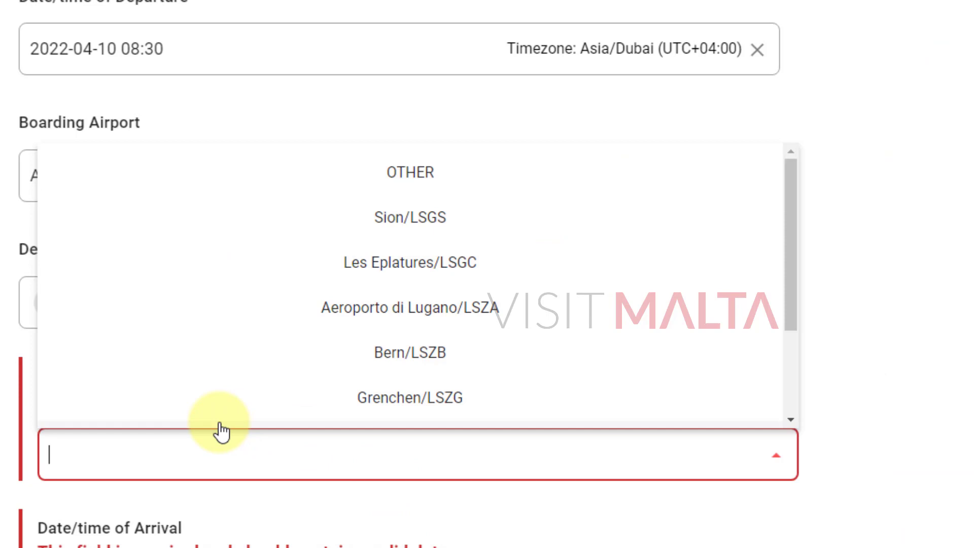
pyautogui.write('Zu')
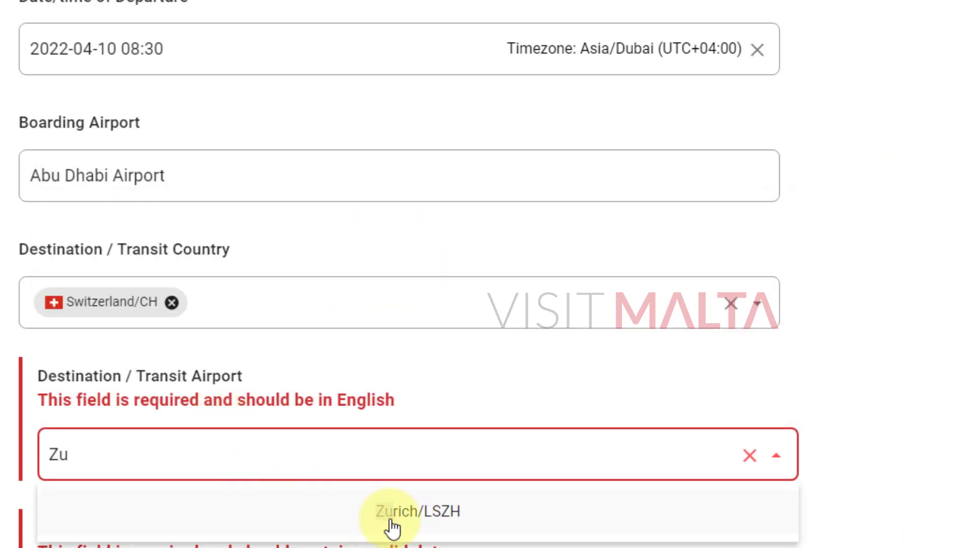
pyautogui.click(455, 512)
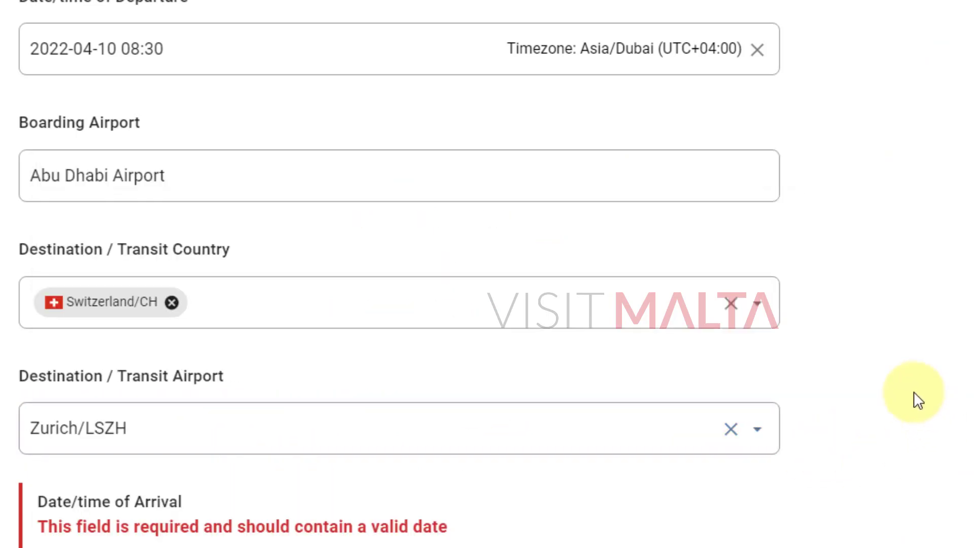
pyautogui.scroll(-3, 914, 391)
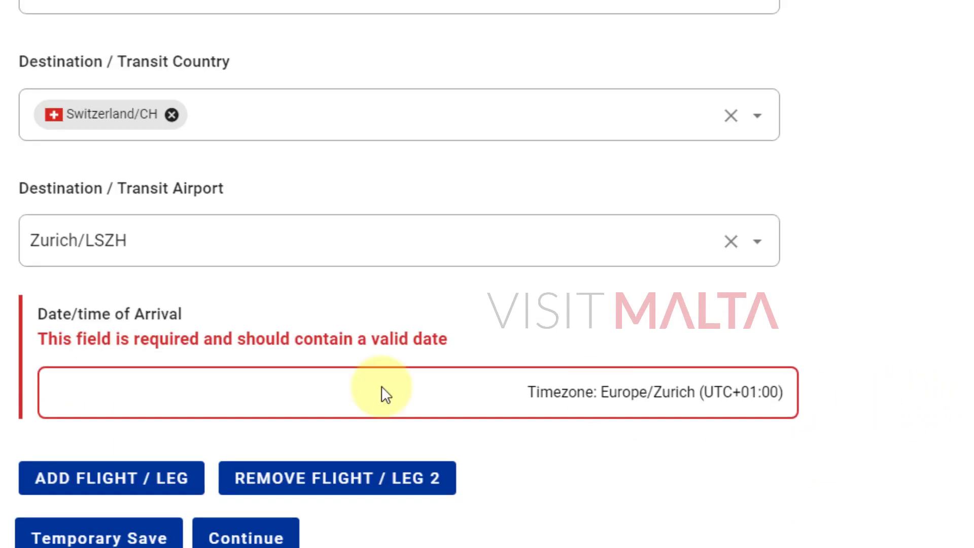
# Set leg 2's arrival to 10 April 2022, 12:15 Europe/Zurich time.
pyautogui.click(95, 399)
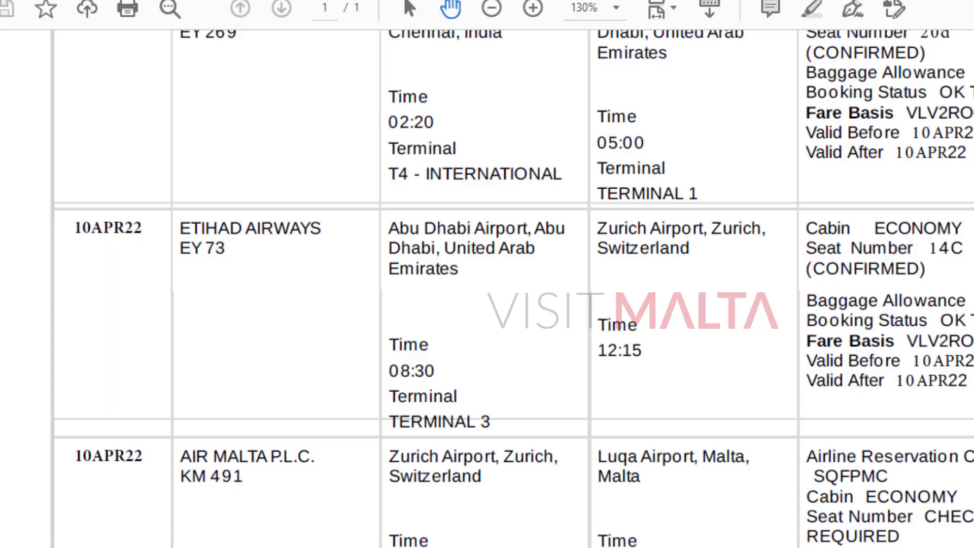
pyautogui.scroll(-1, 701, 287)
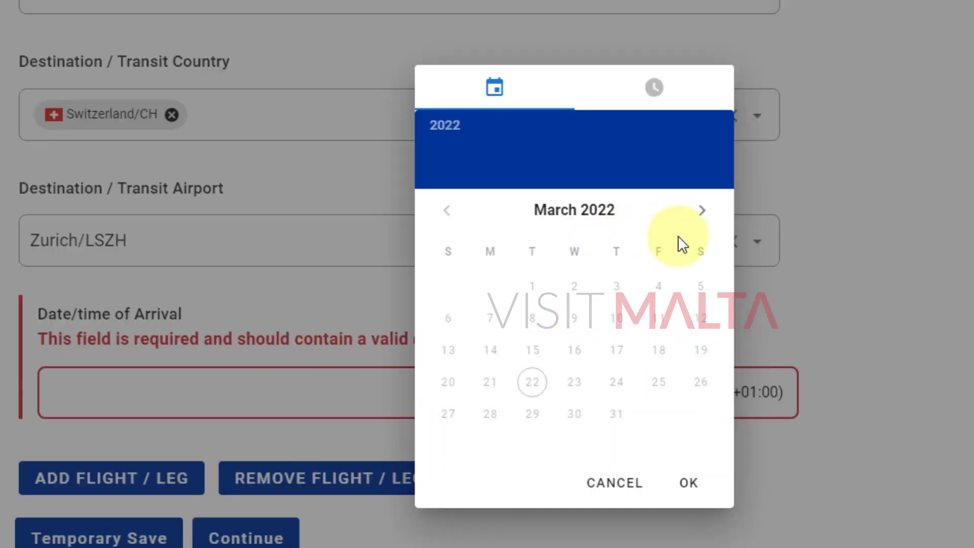
pyautogui.click(702, 216)
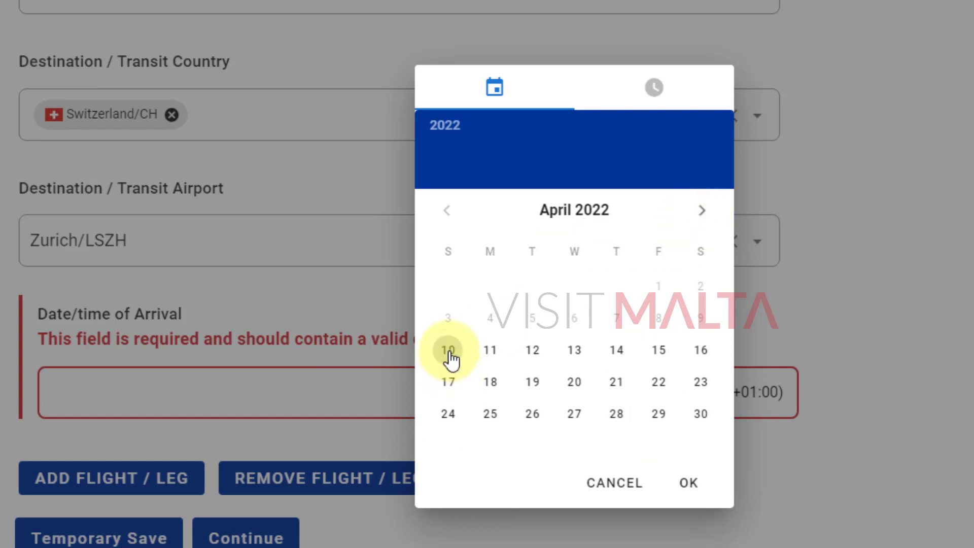
pyautogui.click(448, 351)
pyautogui.click(574, 237)
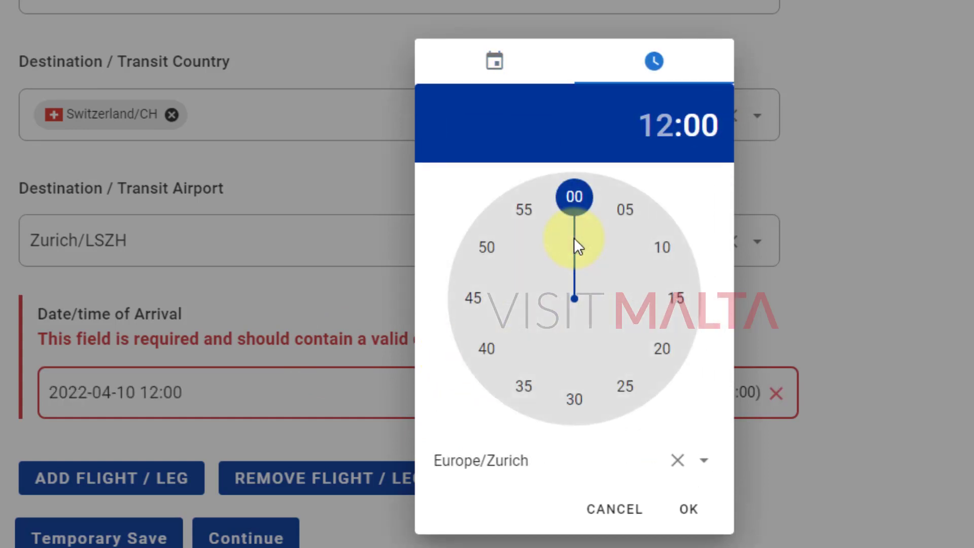
pyautogui.click(677, 300)
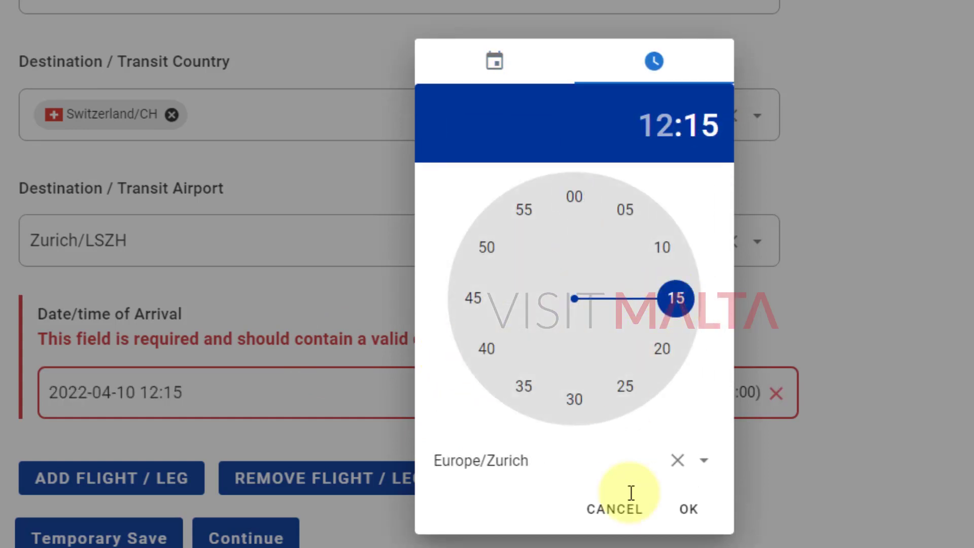
pyautogui.click(688, 523)
pyautogui.scroll(-2, 728, 419)
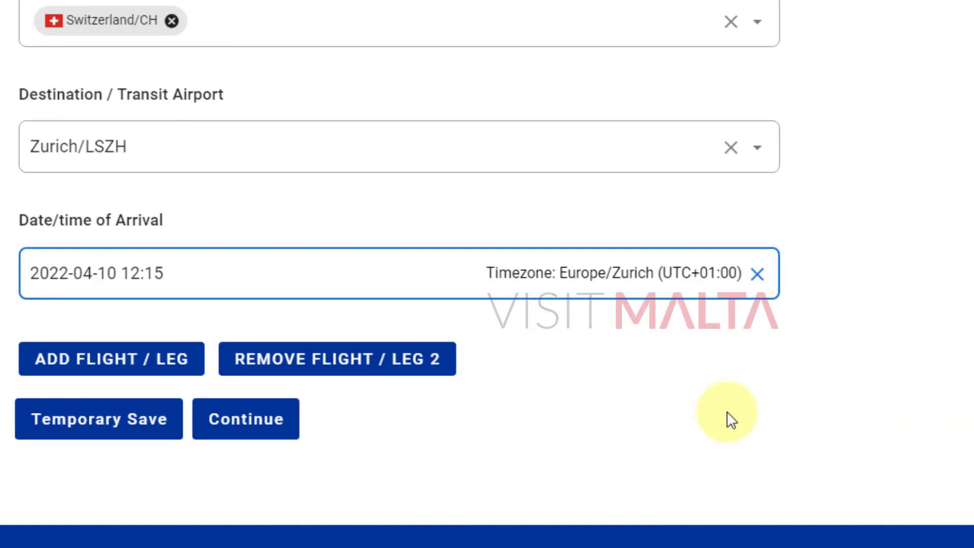
# Verify the first two flight rows' times against the itinerary PDF.
pyautogui.click(612, 547)
pyautogui.moveTo(552, 294); pyautogui.dragTo(549, 386)
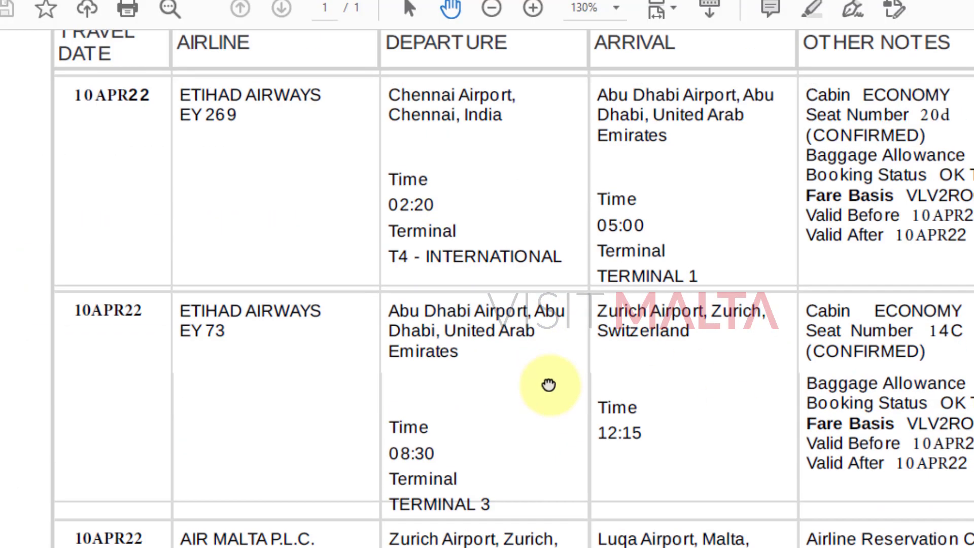
pyautogui.moveTo(569, 353); pyautogui.dragTo(518, 385)
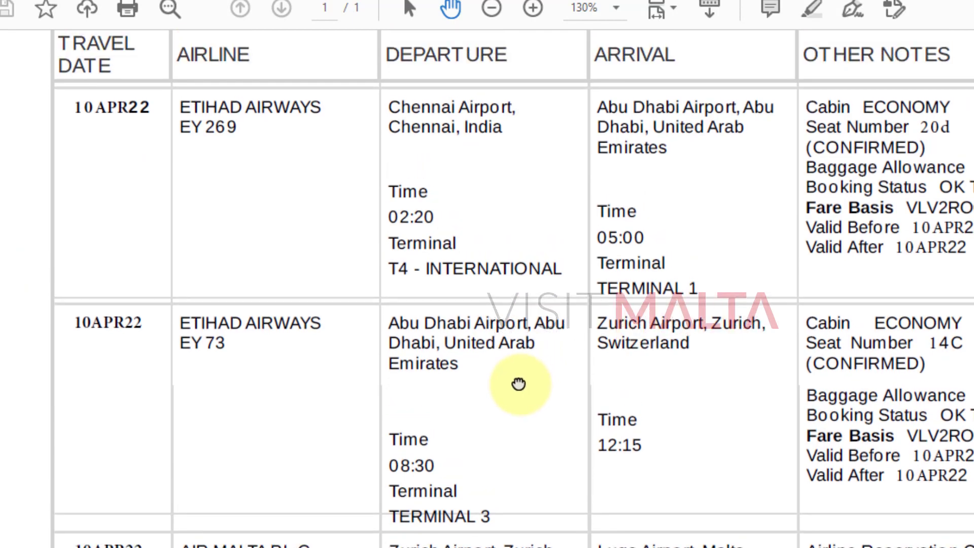
pyautogui.click(611, 547)
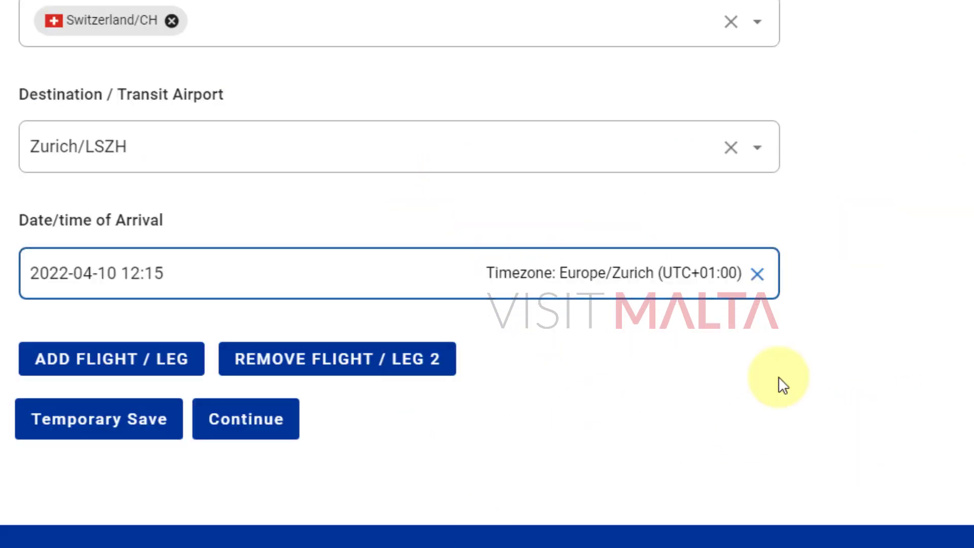
pyautogui.click(792, 373)
pyautogui.scroll(12, 878, 350)
pyautogui.scroll(15, 202, 227)
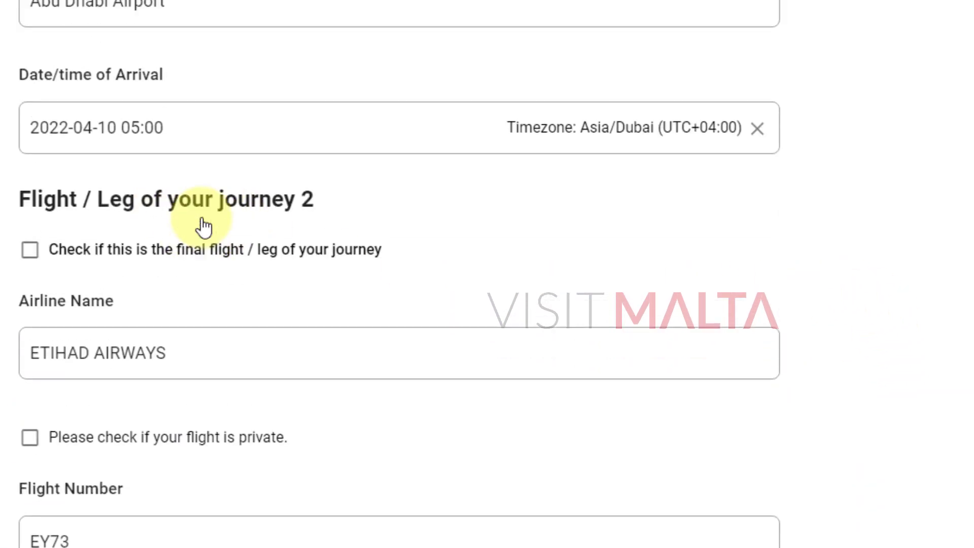
pyautogui.scroll(10, 144, 206)
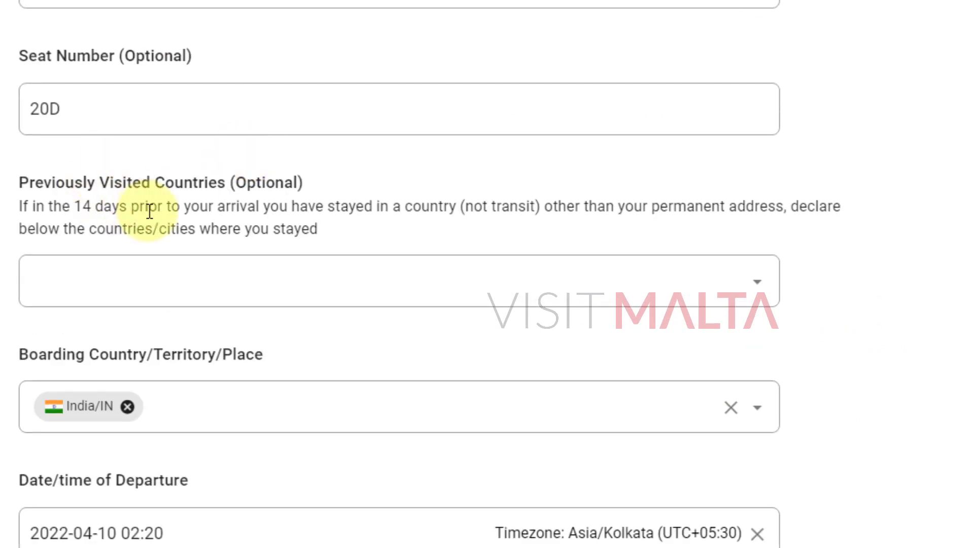
pyautogui.moveTo(57, 174); pyautogui.dragTo(488, 164)
pyautogui.scroll(-3, 487, 275)
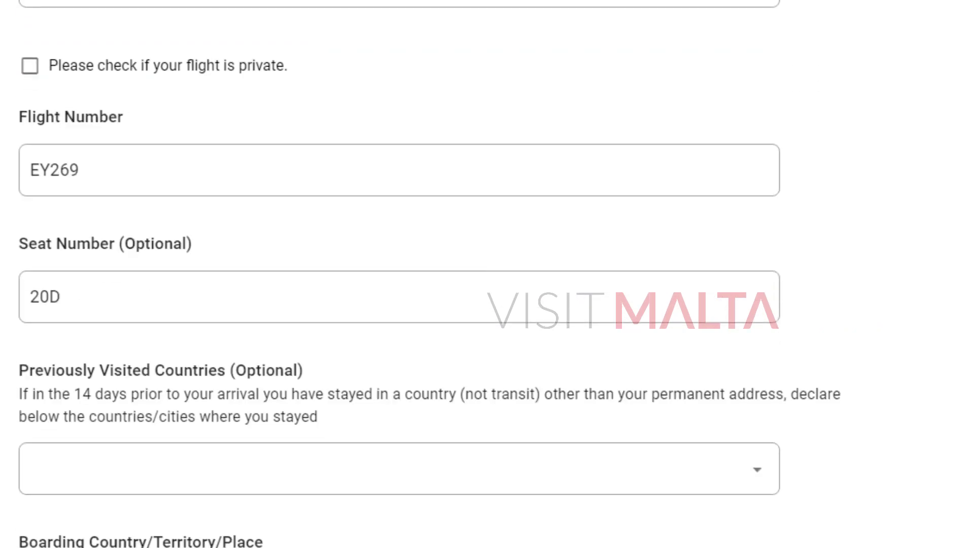
pyautogui.scroll(3, 487, 274)
pyautogui.scroll(-12, 487, 274)
pyautogui.scroll(-8, 487, 274)
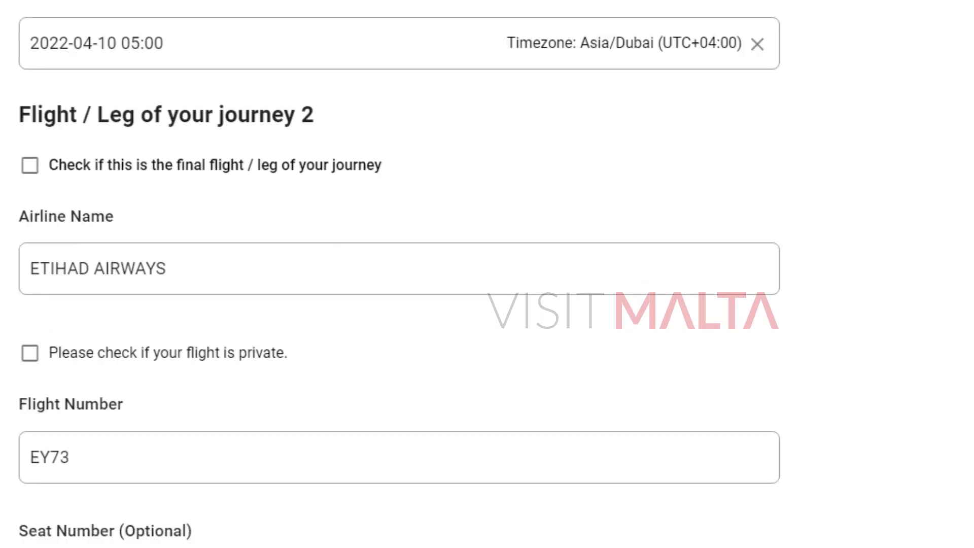
pyautogui.moveTo(205, 81); pyautogui.dragTo(340, 81)
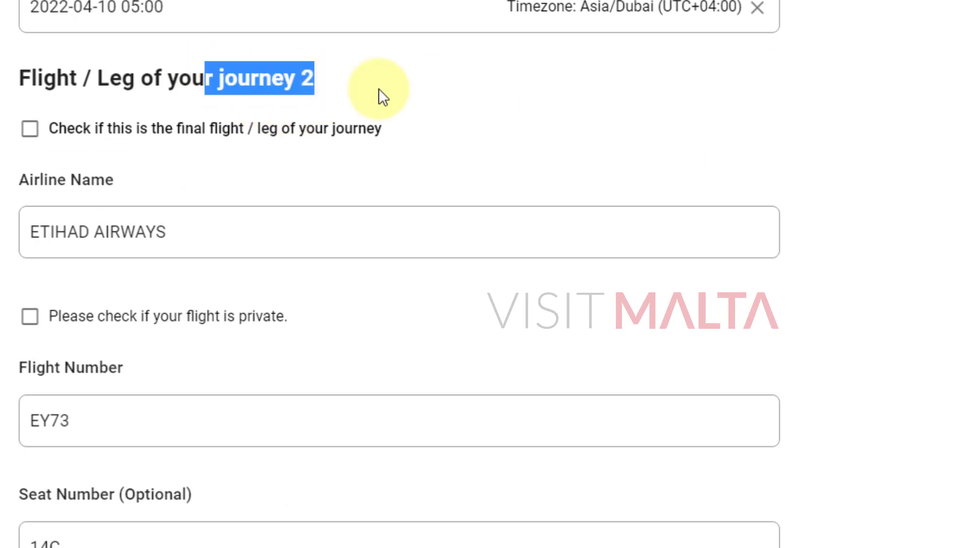
pyautogui.scroll(-20, 399, 274)
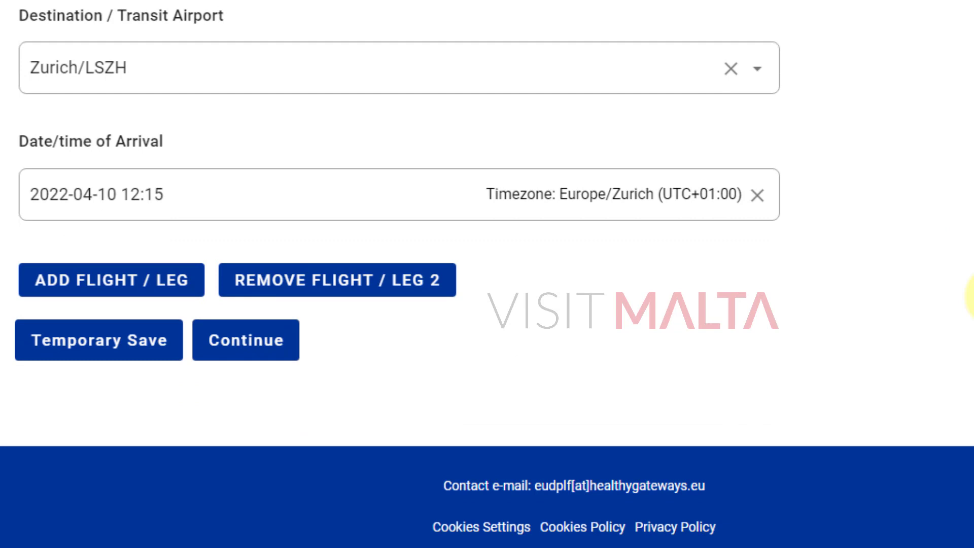
# Add a third flight leg and review the itinerary PDF for its details.
pyautogui.click(81, 286)
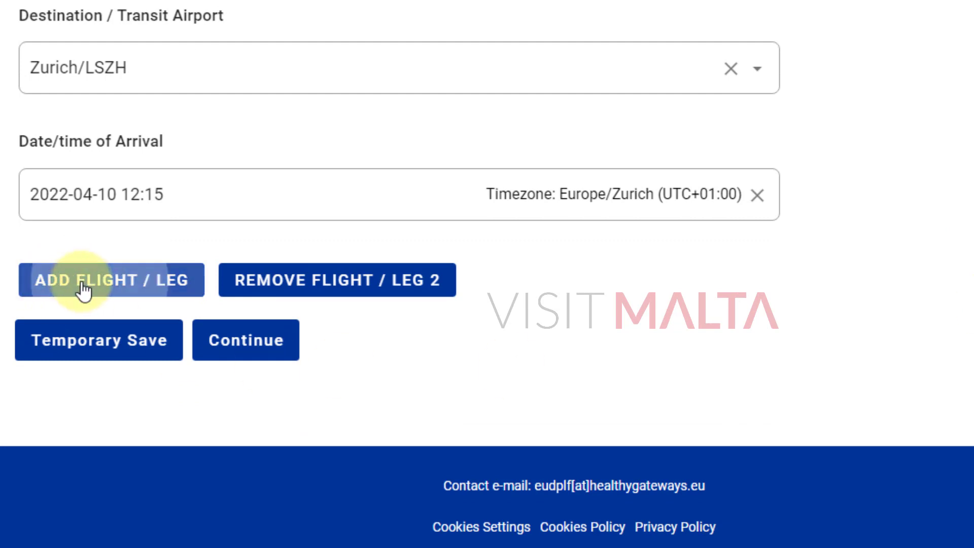
pyautogui.moveTo(215, 316); pyautogui.dragTo(330, 312)
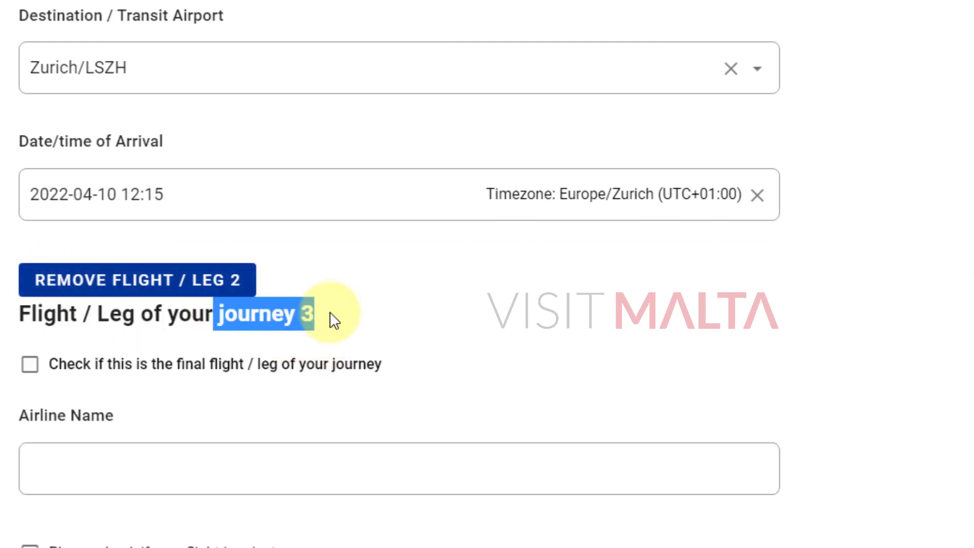
pyautogui.hotkey('alt', 'Tab')
pyautogui.scroll(-5, 561, 386)
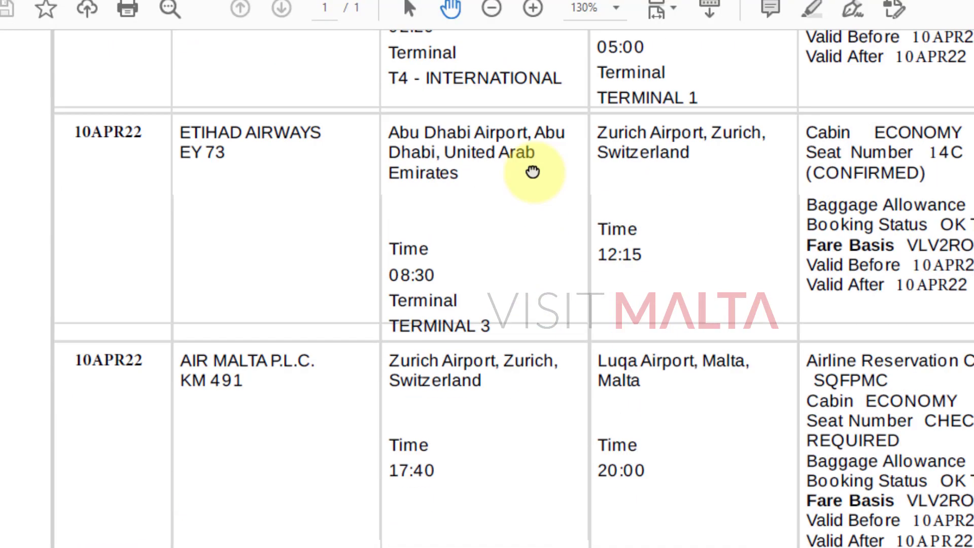
pyautogui.scroll(-4, 546, 239)
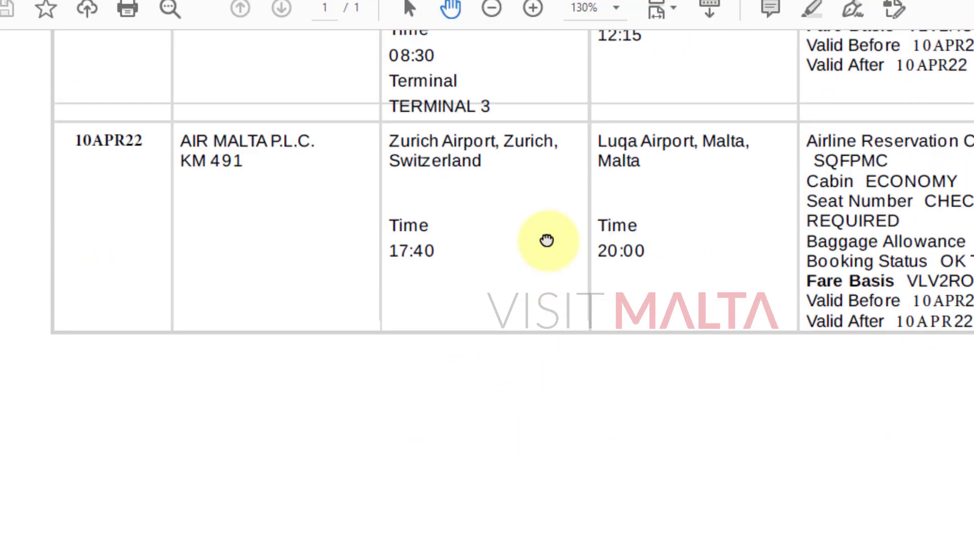
pyautogui.scroll(3, 546, 398)
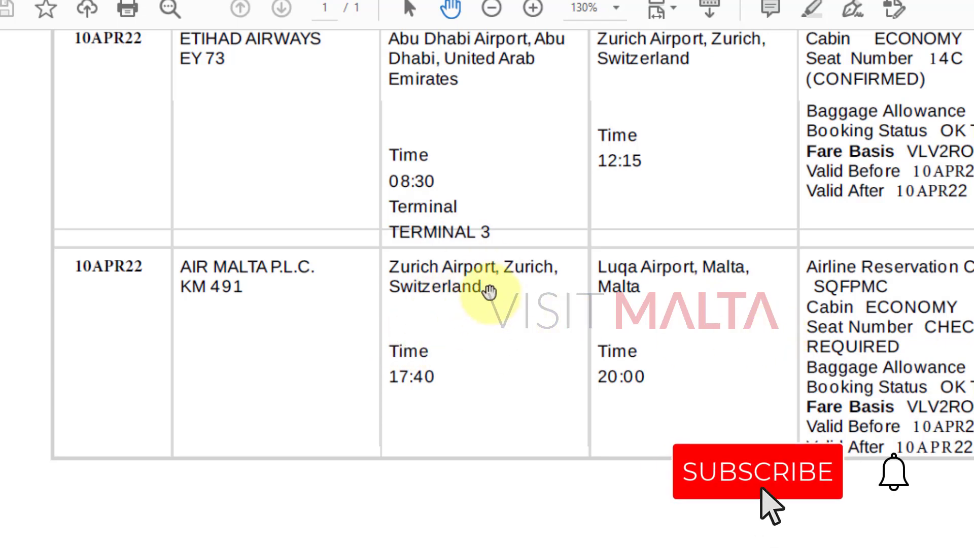
pyautogui.scroll(2, 490, 348)
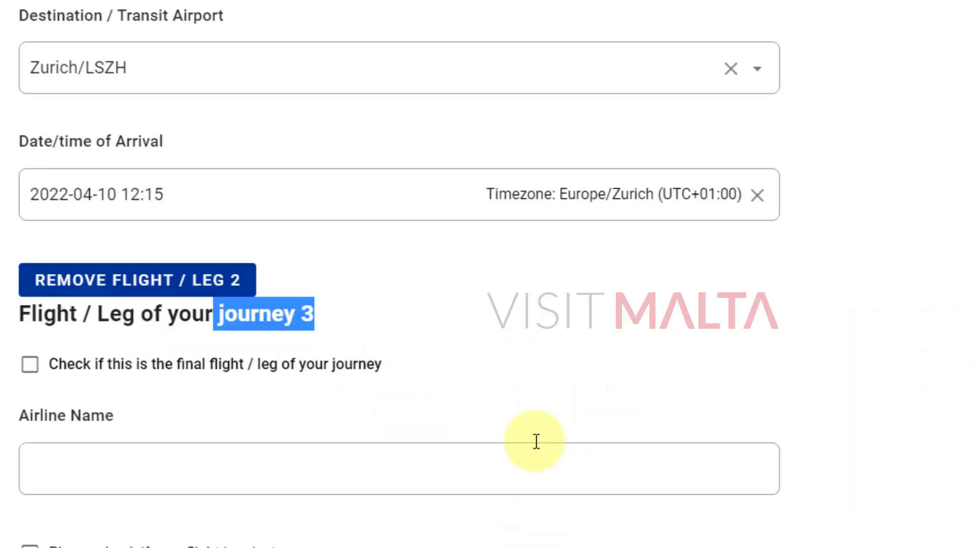
pyautogui.click(405, 344)
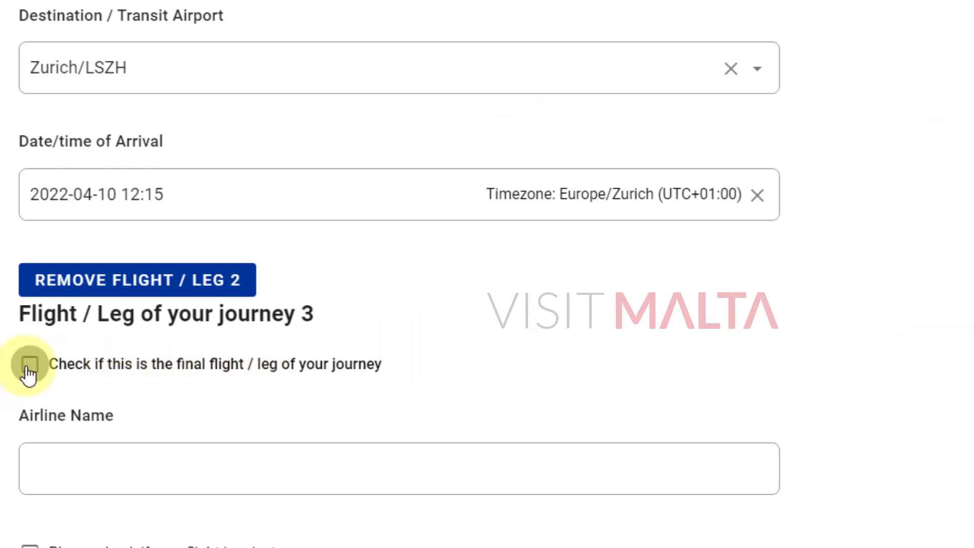
# Mark leg 3 as the final leg and find the Air Malta KM 491 row in the PDF.
pyautogui.click(195, 379)
pyautogui.scroll(-4, 246, 370)
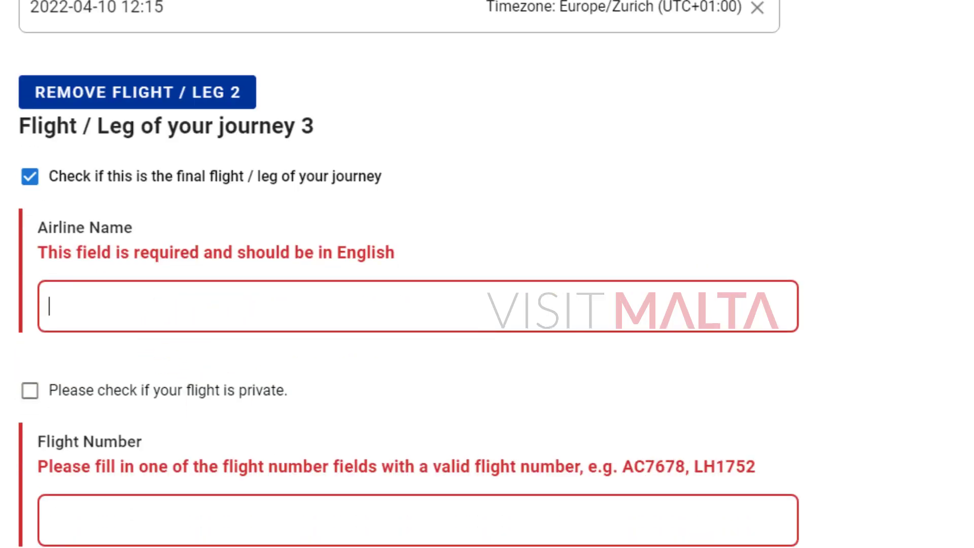
pyautogui.hotkey('alt', 'Tab')
pyautogui.moveTo(318, 348); pyautogui.dragTo(323, 406)
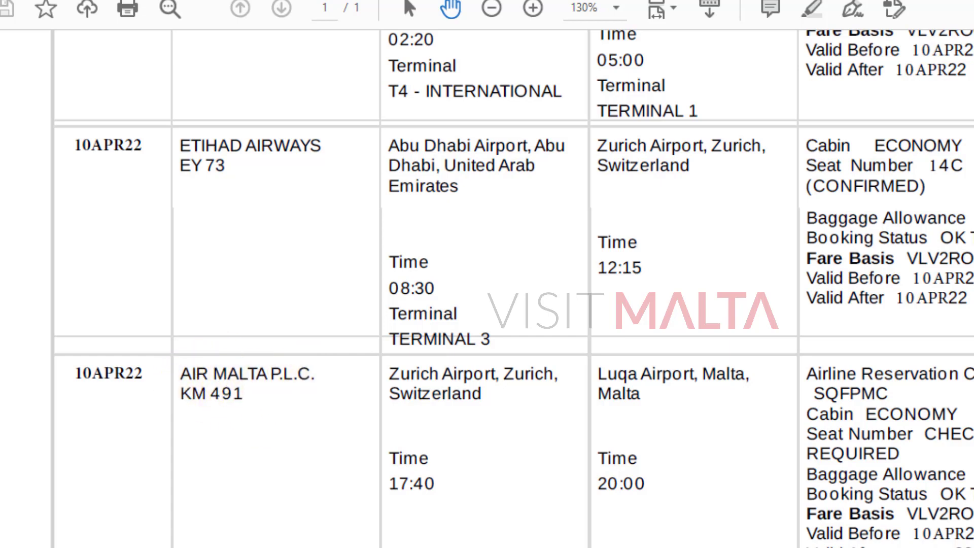
# Enter AIR MALTA PLC as leg 3's airline, checking the e-ticket.
pyautogui.click(154, 329)
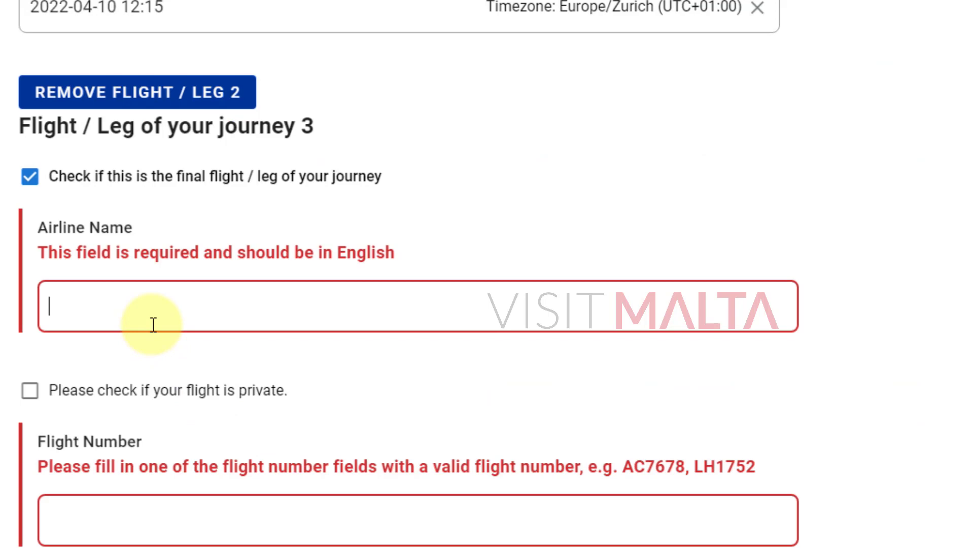
pyautogui.write('Air Malta PLC')
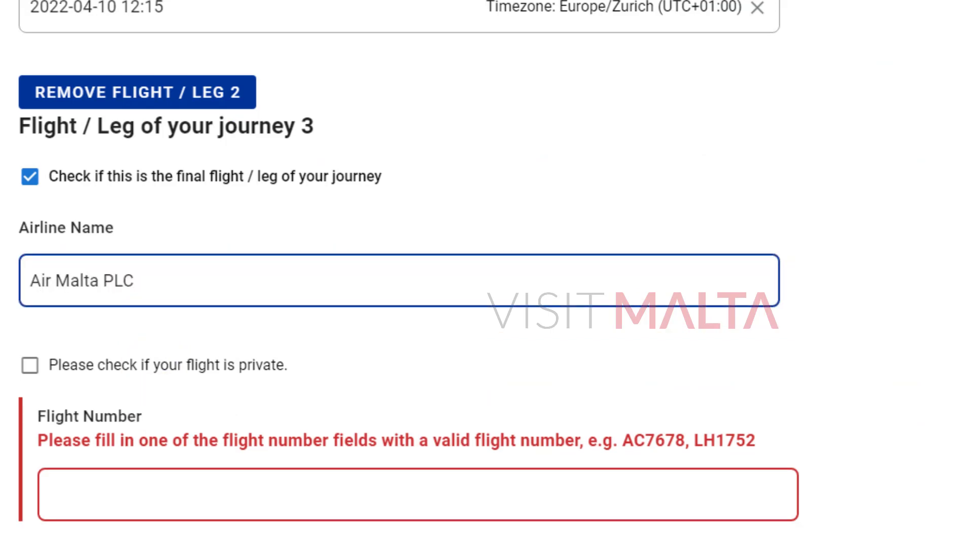
pyautogui.click(299, 547)
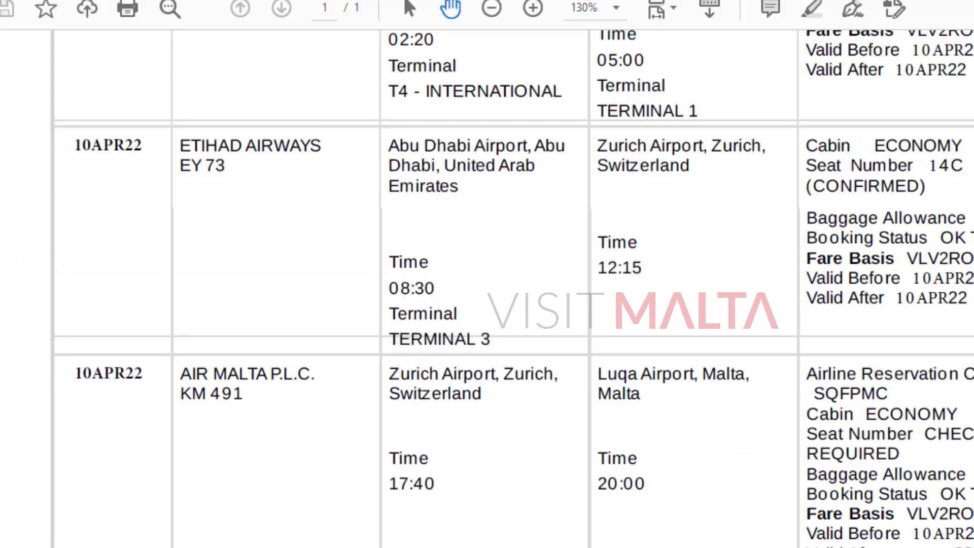
pyautogui.scroll(5, 589, 320)
pyautogui.scroll(5, 631, 191)
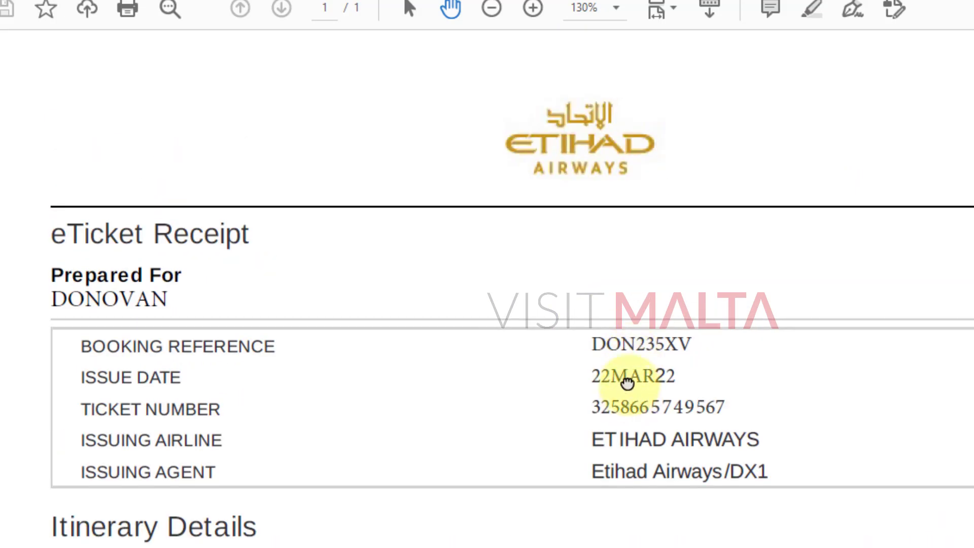
pyautogui.scroll(-10, 639, 189)
pyautogui.scroll(-3, 289, 289)
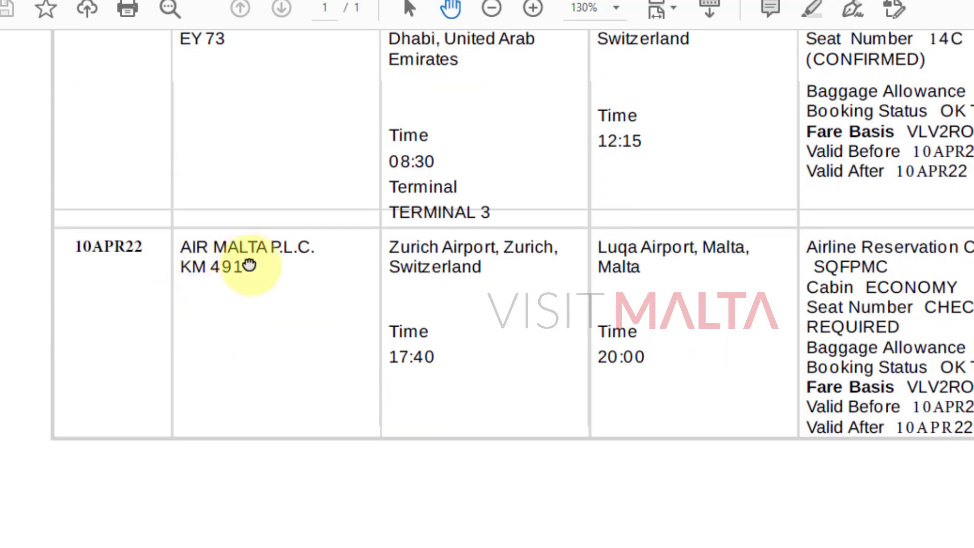
pyautogui.scroll(2, 251, 304)
pyautogui.scroll(1, 274, 401)
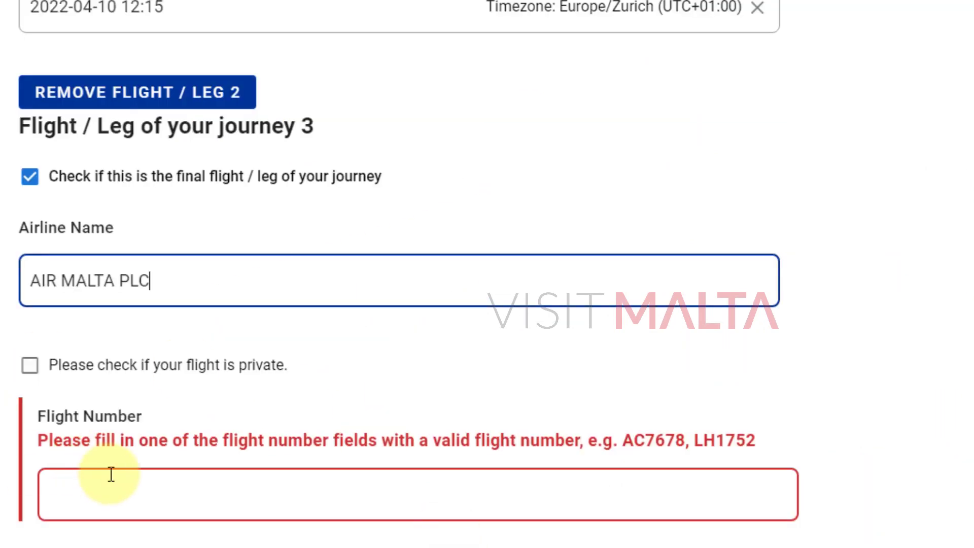
# Enter KM491 as leg 3's flight number.
pyautogui.click(241, 501)
pyautogui.write('K')
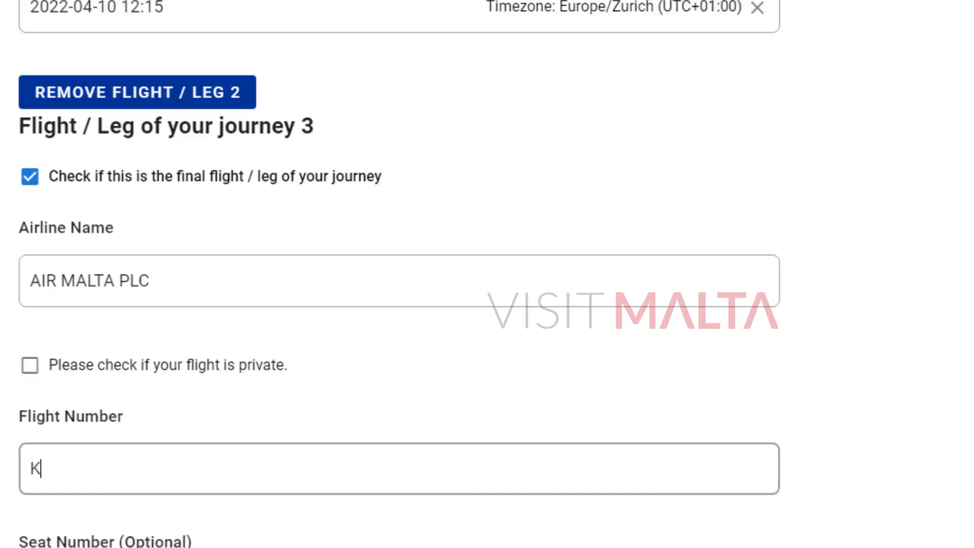
pyautogui.click(160, 496)
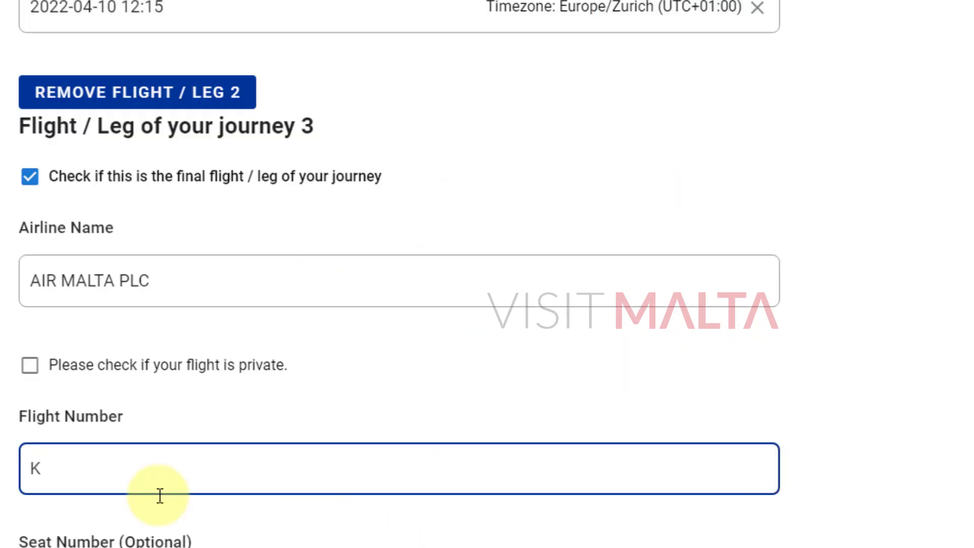
pyautogui.write('M491')
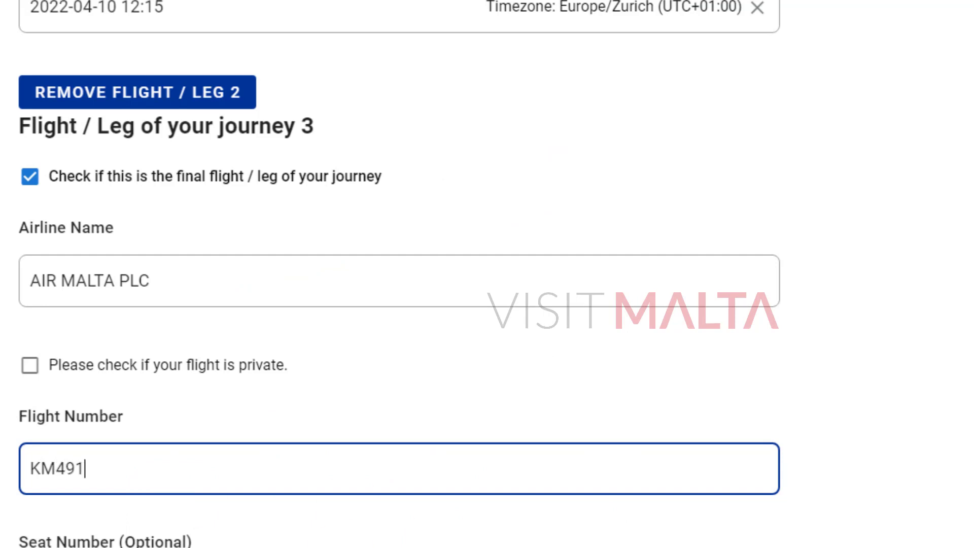
pyautogui.scroll(-4, 348, 319)
pyautogui.click(251, 340)
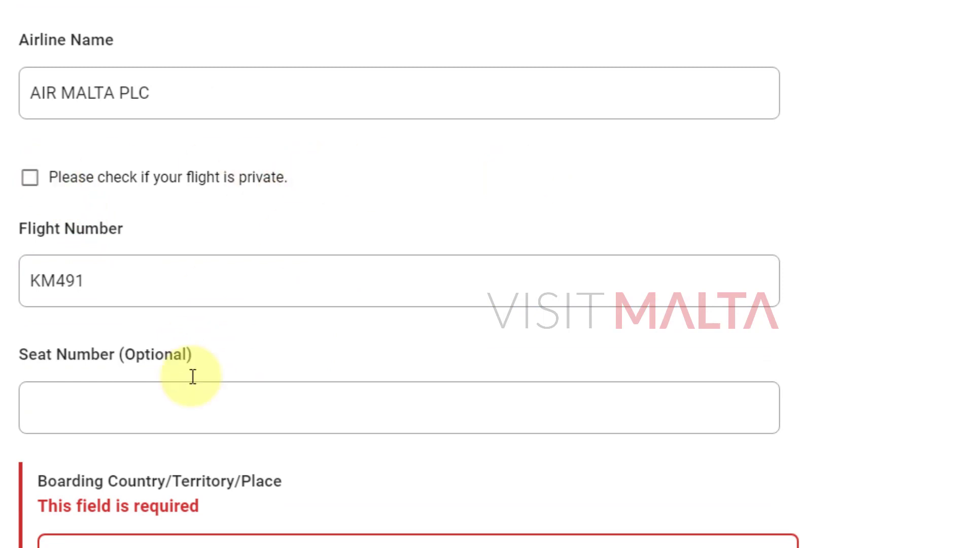
pyautogui.click(188, 409)
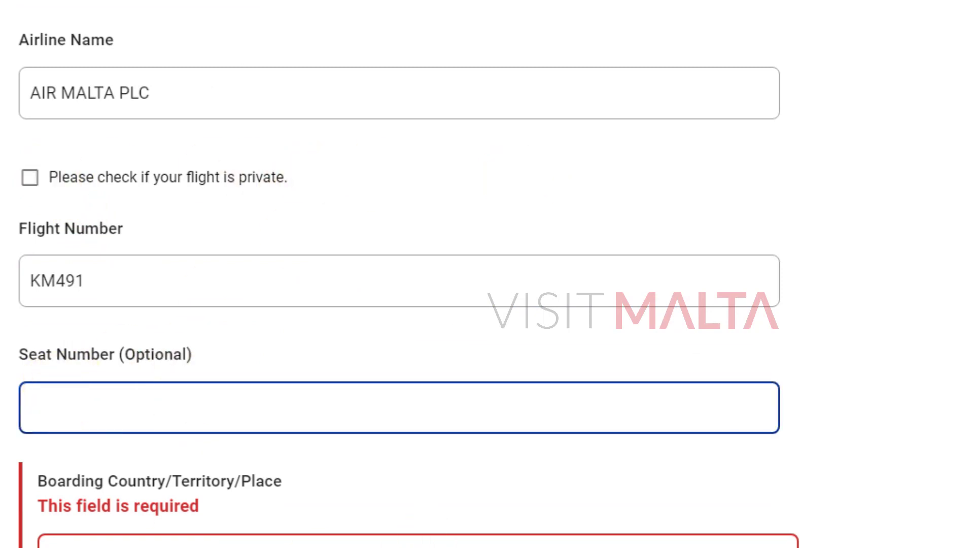
pyautogui.hotkey('alt', 'Tab')
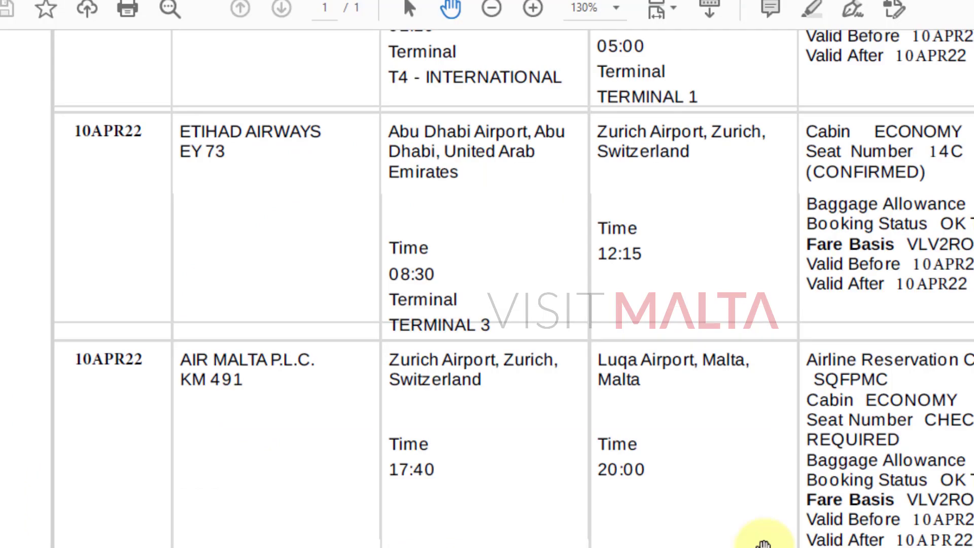
pyautogui.moveTo(910, 464); pyautogui.dragTo(915, 366)
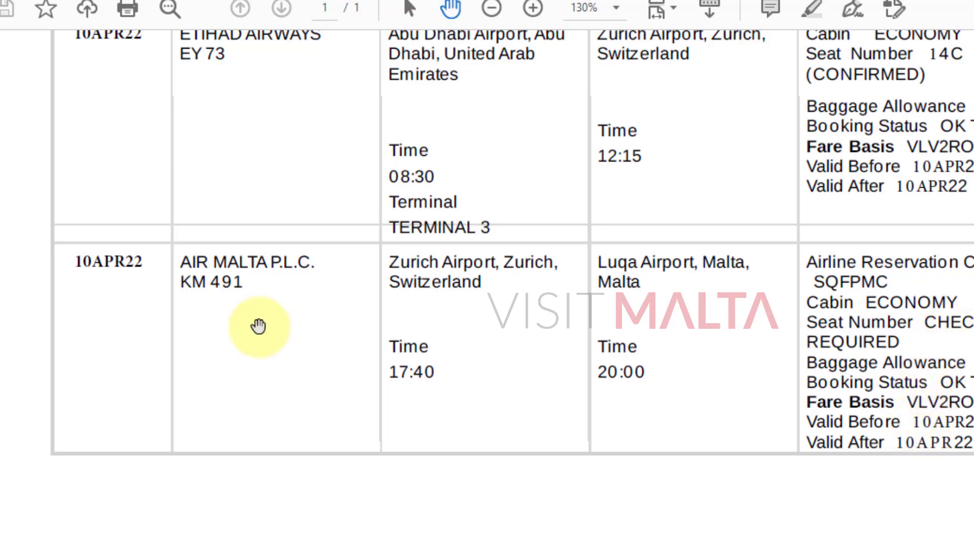
pyautogui.scroll(8, 440, 248)
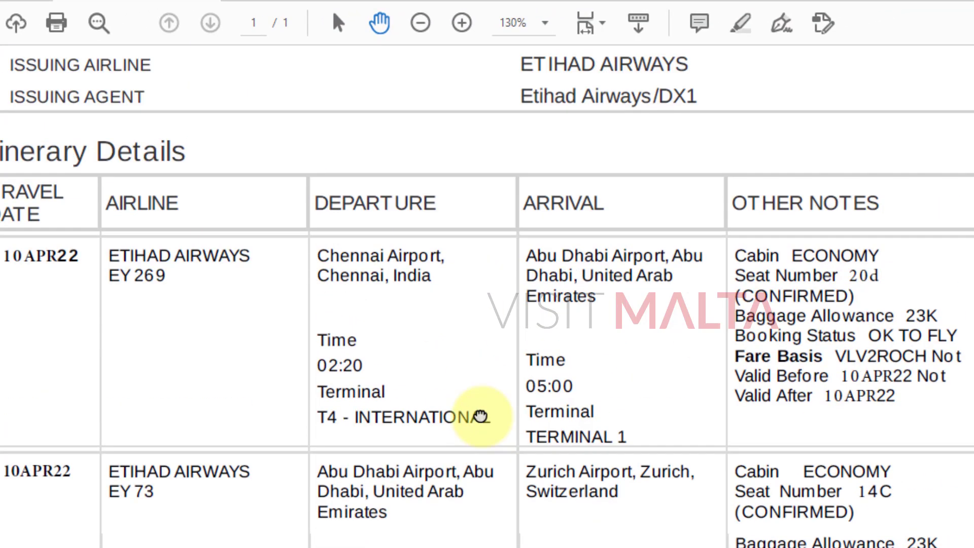
pyautogui.scroll(-4, 478, 413)
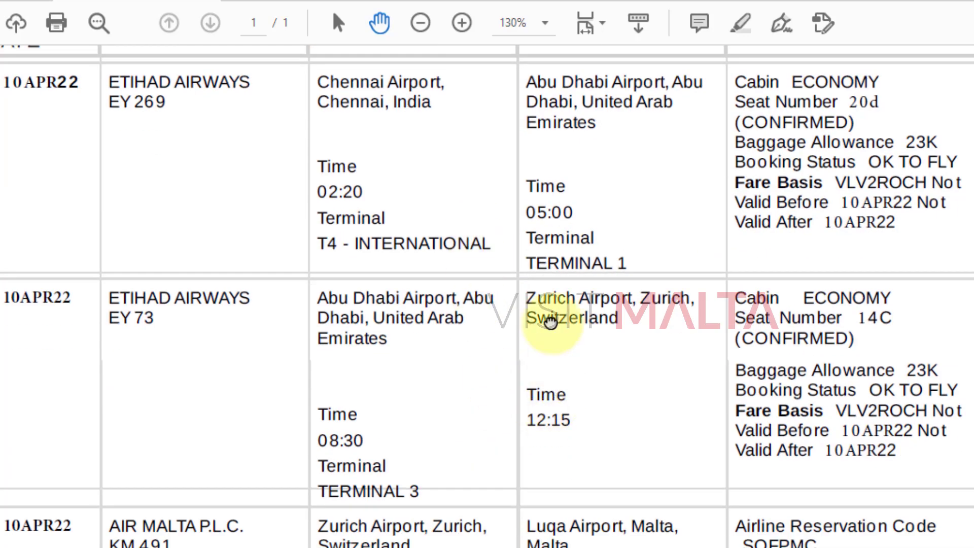
pyautogui.scroll(-3, 548, 322)
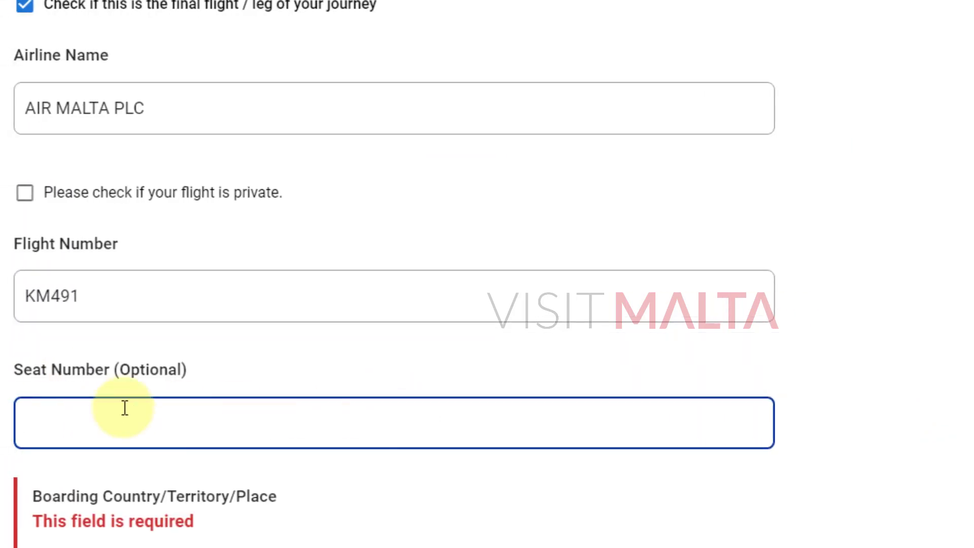
pyautogui.moveTo(119, 371); pyautogui.dragTo(145, 371)
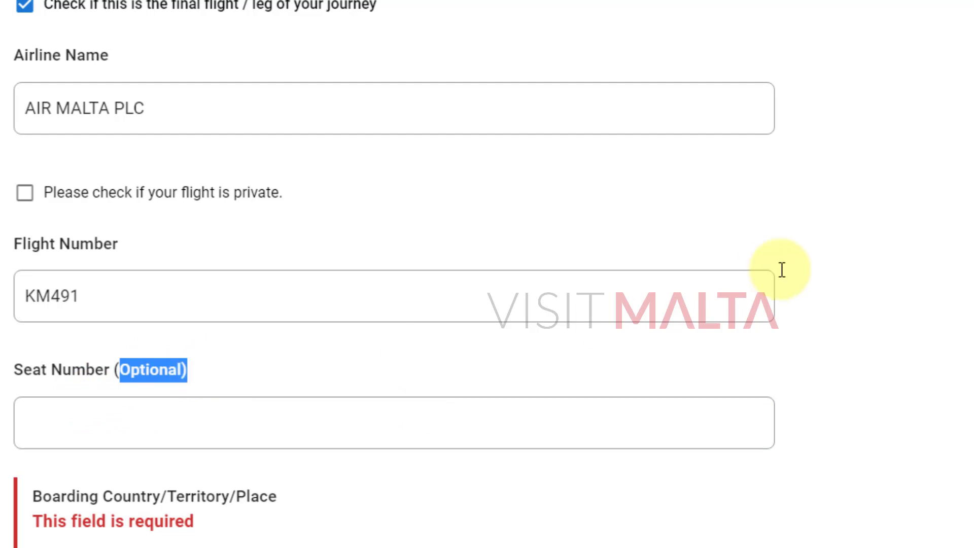
pyautogui.scroll(10, 863, 304)
pyautogui.scroll(-12, 358, 388)
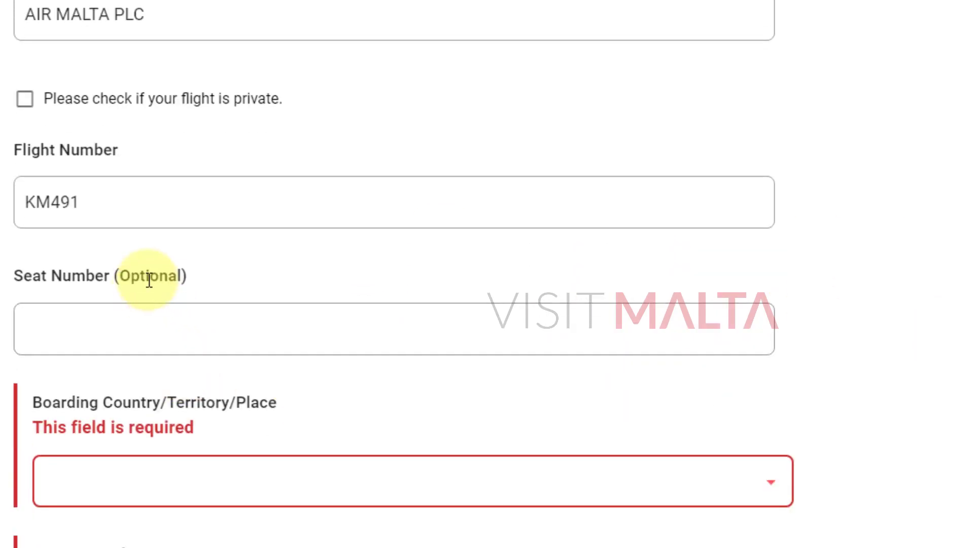
pyautogui.click(214, 274)
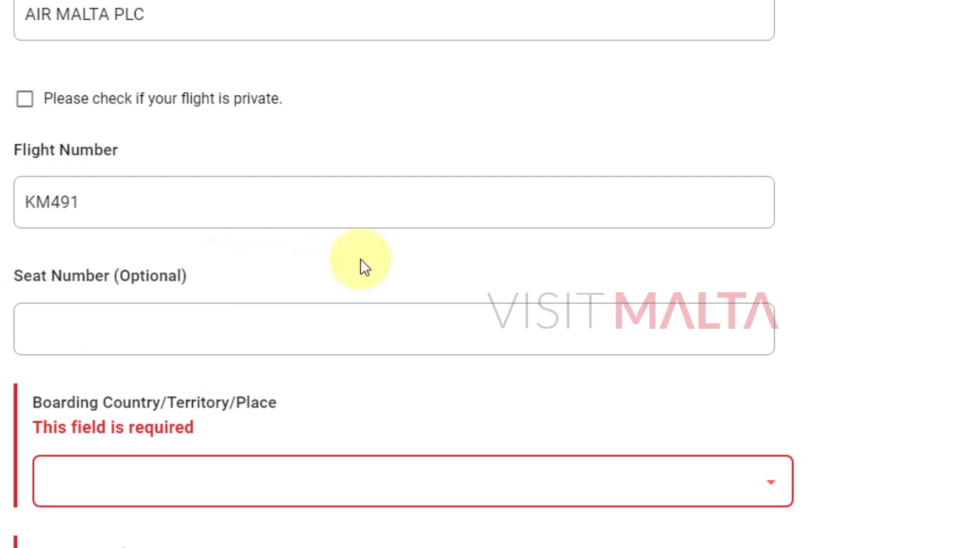
pyautogui.scroll(-2, 88, 299)
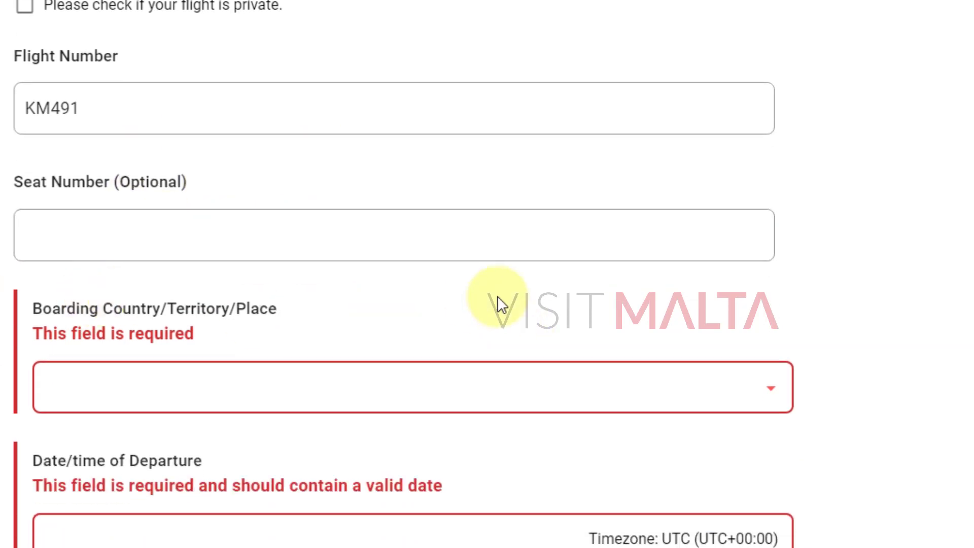
pyautogui.scroll(-2, 483, 283)
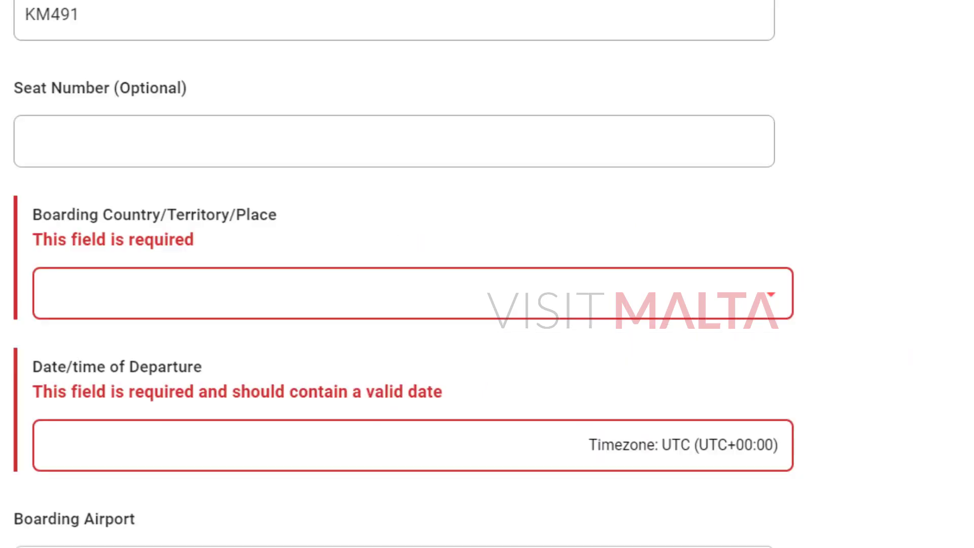
# Set leg 3's boarding country to Switzerland/CH.
pyautogui.click(155, 304)
pyautogui.write('swit')
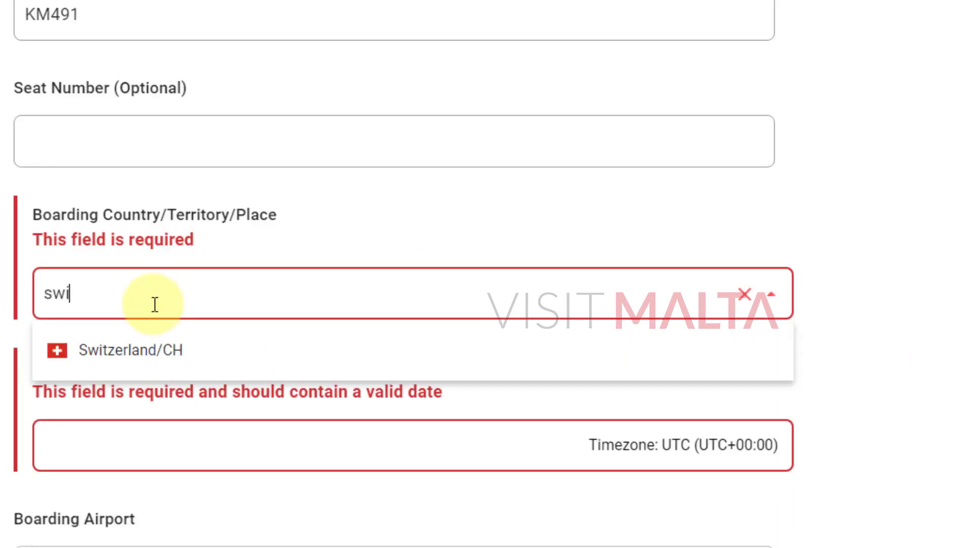
pyautogui.click(127, 362)
pyautogui.scroll(-2, 222, 427)
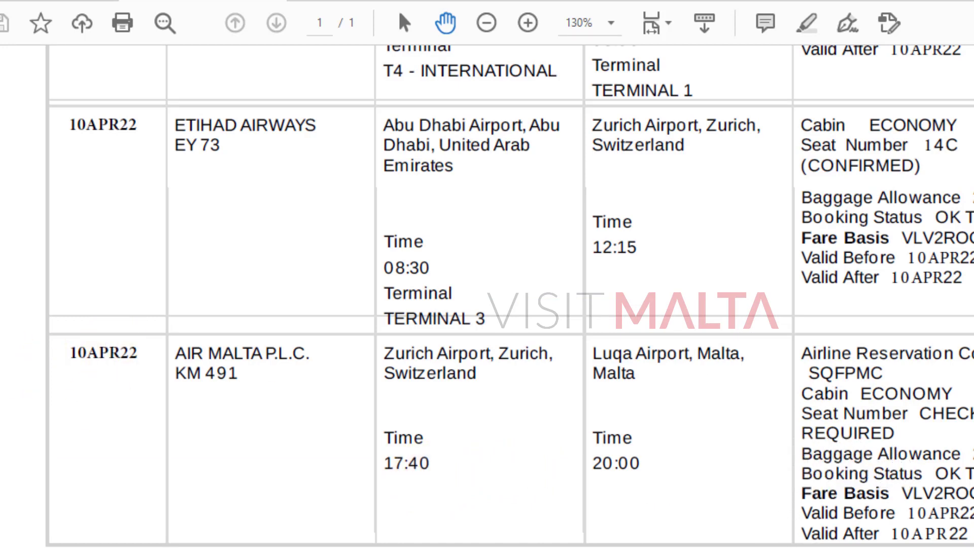
# Set leg 3's departure to 10 April 2022, 17:40 Europe/Zurich time.
pyautogui.click(457, 494)
pyautogui.click(115, 331)
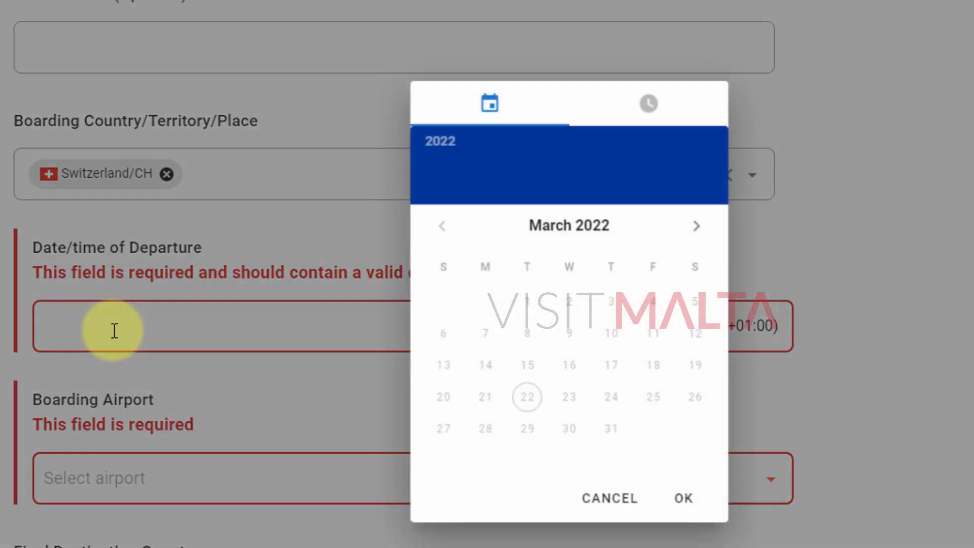
pyautogui.click(696, 229)
pyautogui.click(455, 392)
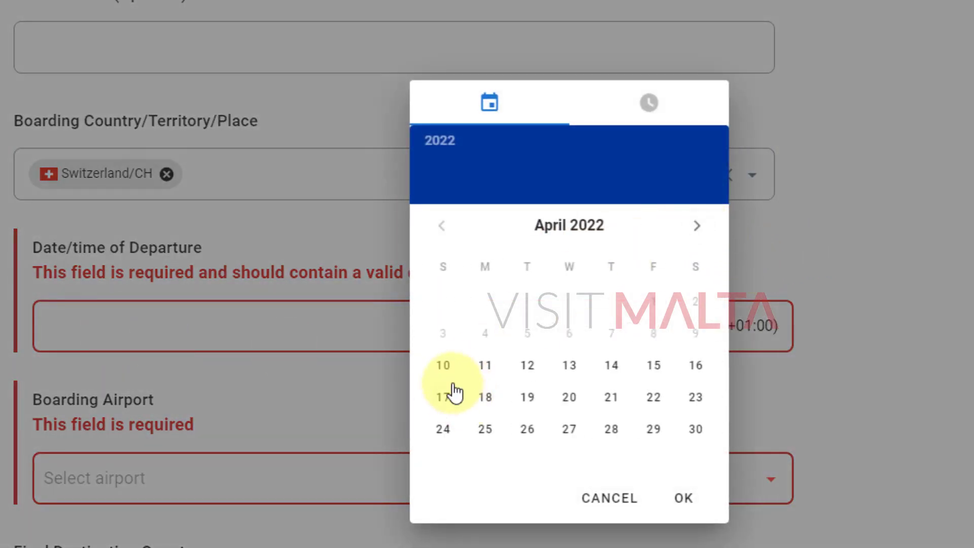
pyautogui.click(449, 371)
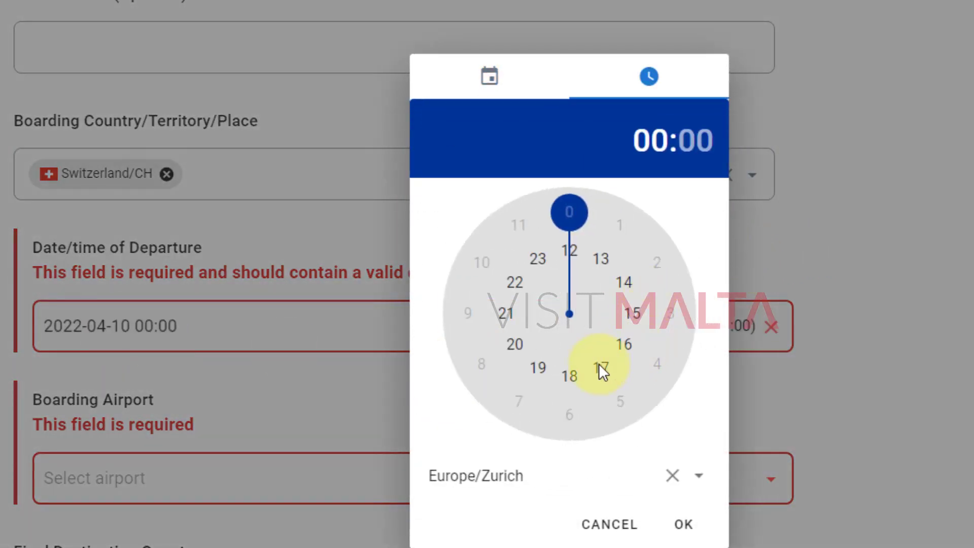
pyautogui.click(602, 369)
pyautogui.click(483, 364)
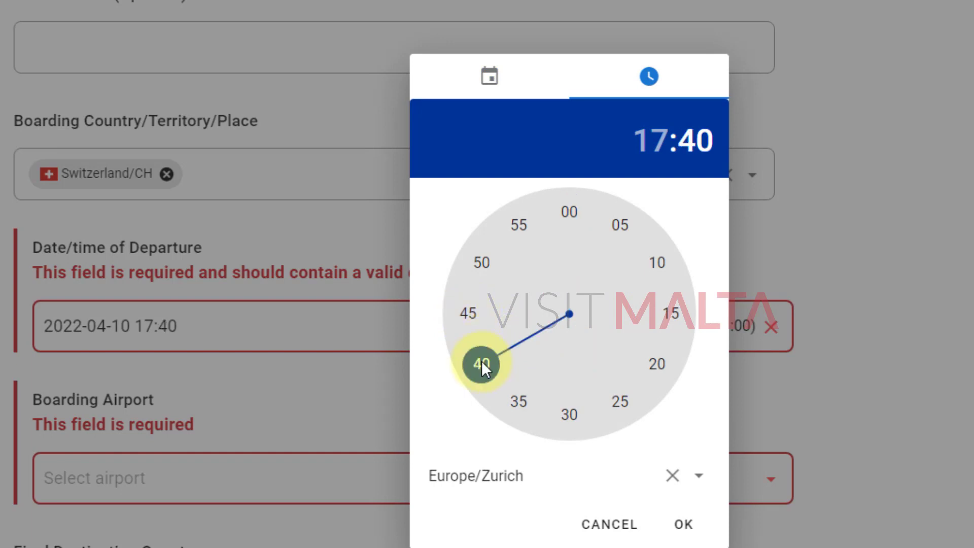
pyautogui.click(684, 530)
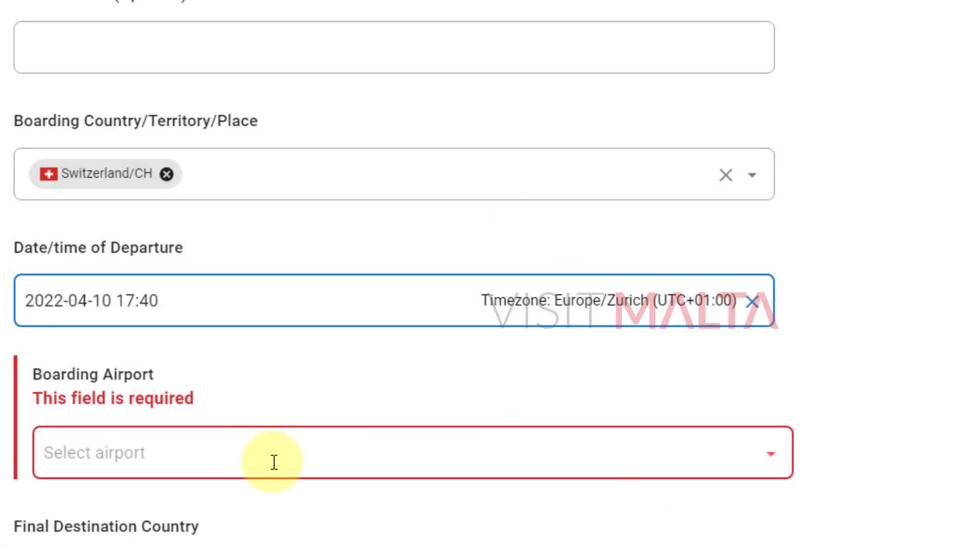
# Choose Zurich/LSZH as leg 3's boarding airport.
pyautogui.click(271, 457)
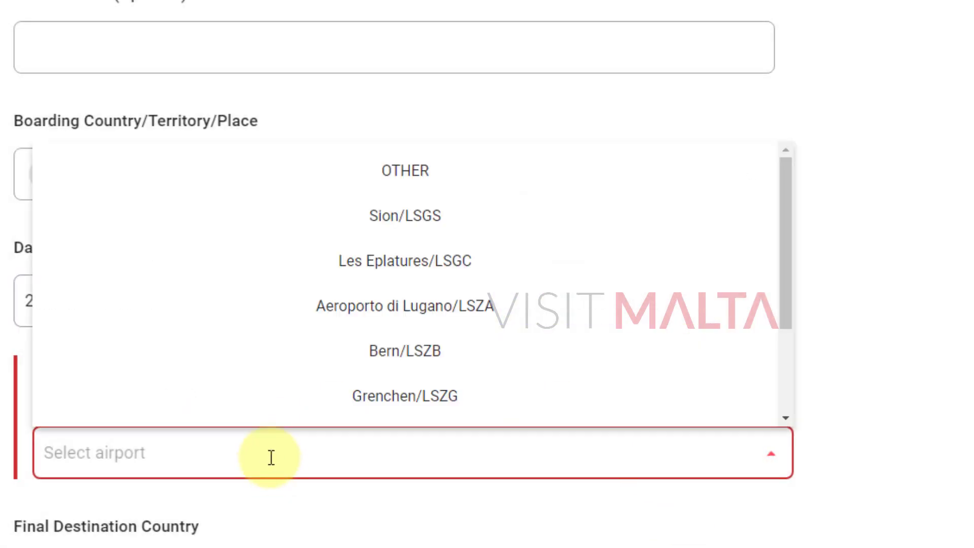
pyautogui.write('Zuri')
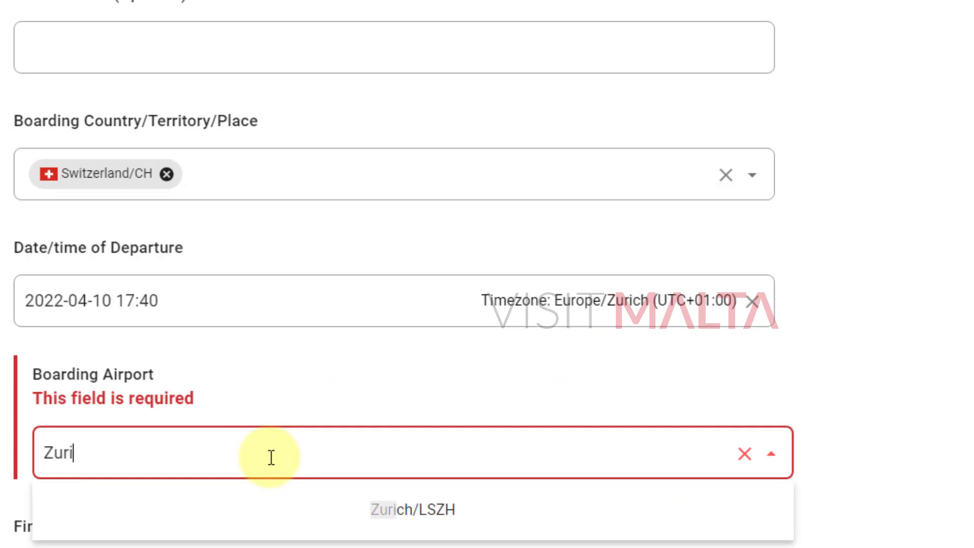
pyautogui.click(381, 513)
pyautogui.click(919, 484)
pyautogui.scroll(-5, 909, 442)
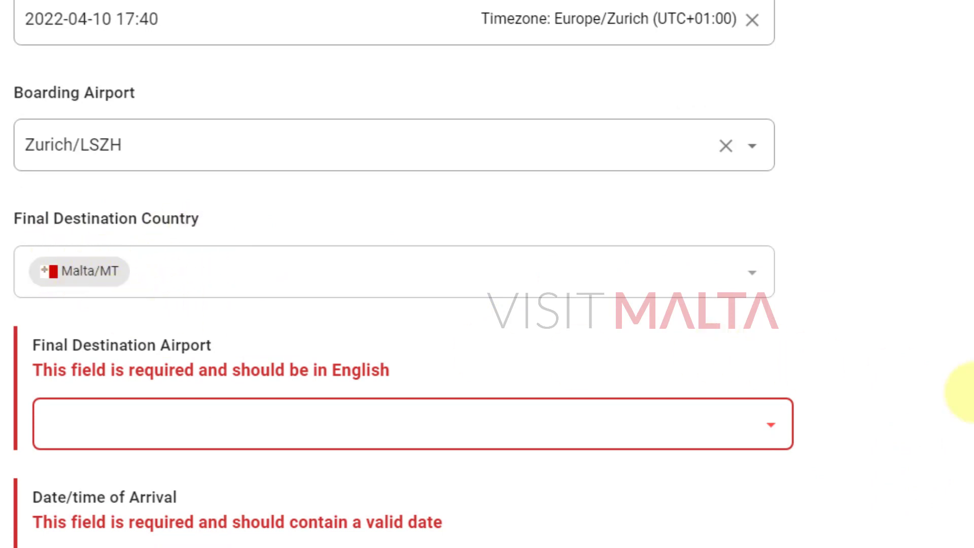
# Choose Malta International Airport/LMML as leg 3's final destination.
pyautogui.scroll(-2, 967, 369)
pyautogui.click(155, 342)
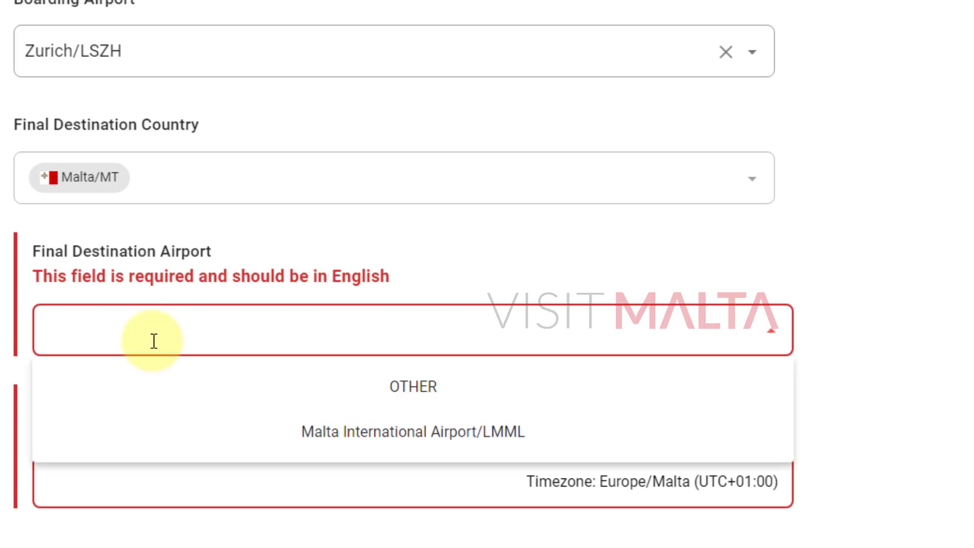
pyautogui.click(452, 433)
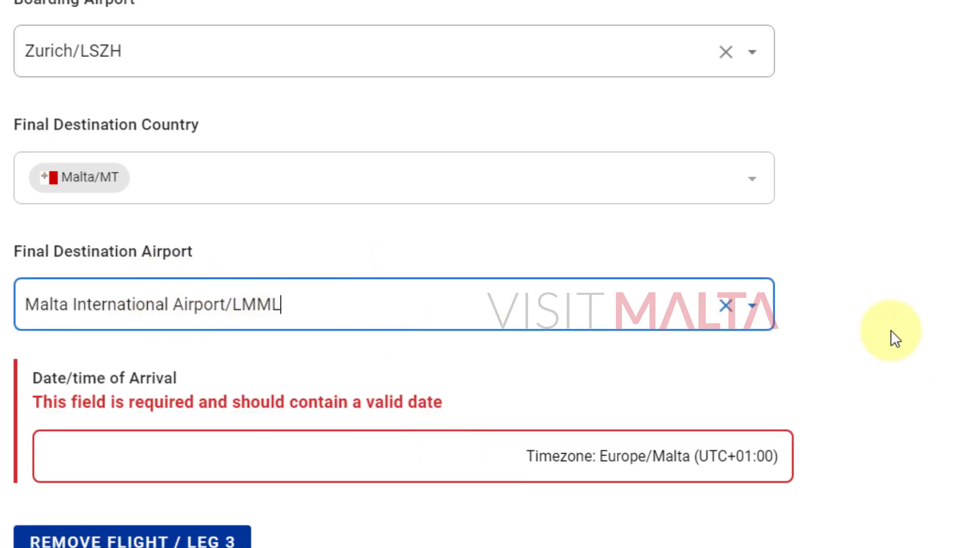
pyautogui.scroll(-2, 891, 330)
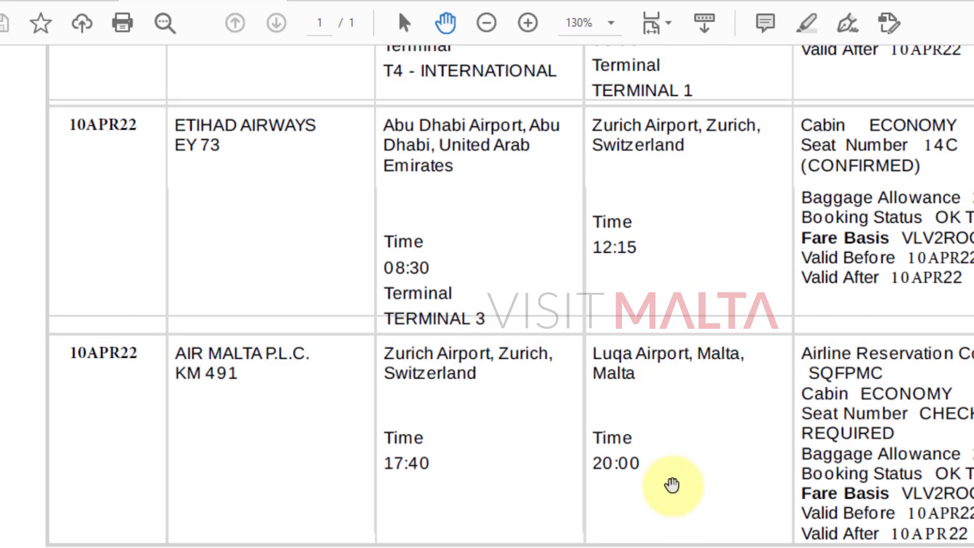
pyautogui.moveTo(675, 487); pyautogui.dragTo(669, 459)
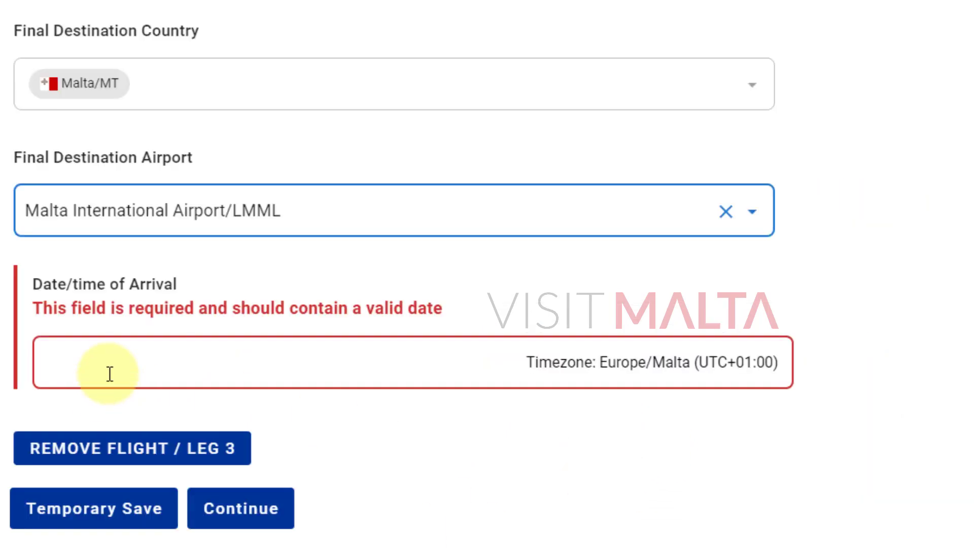
pyautogui.click(107, 374)
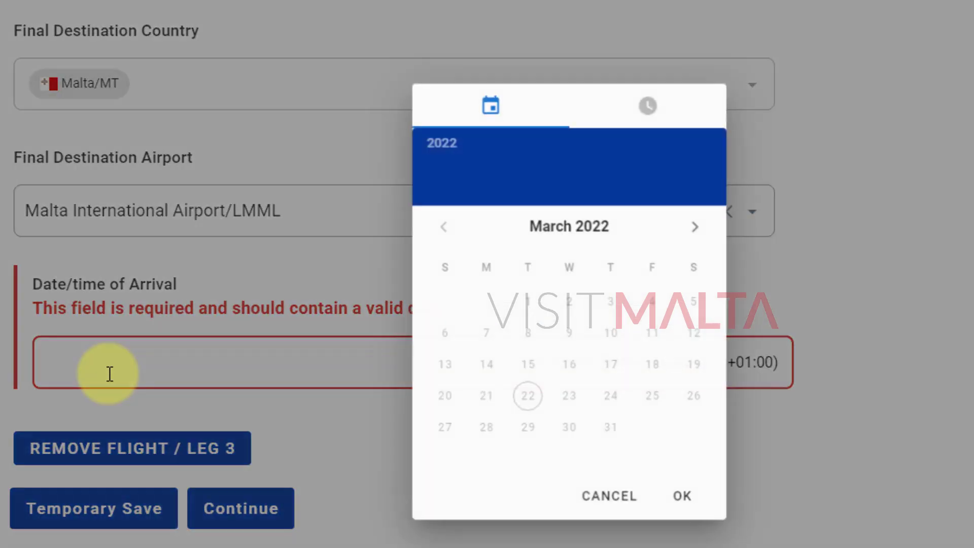
pyautogui.click(693, 231)
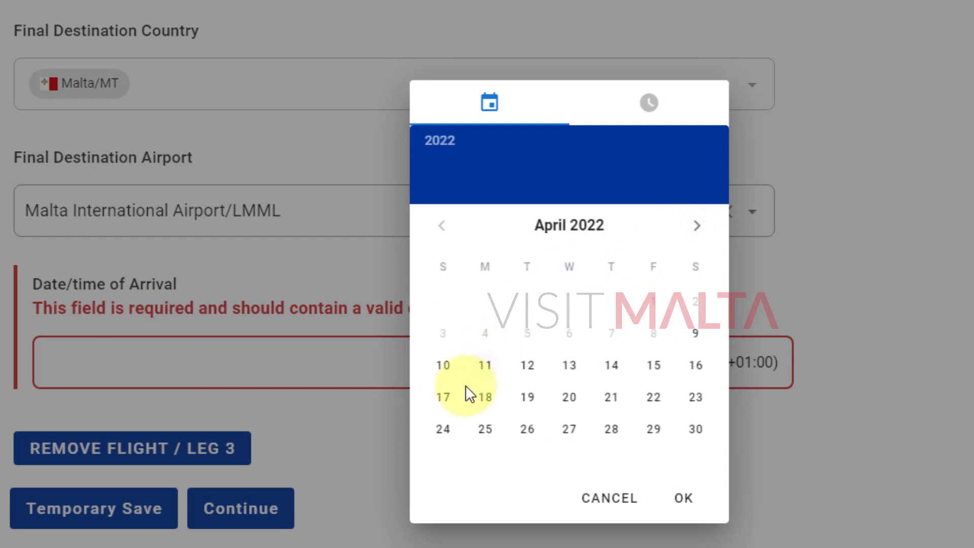
pyautogui.click(448, 366)
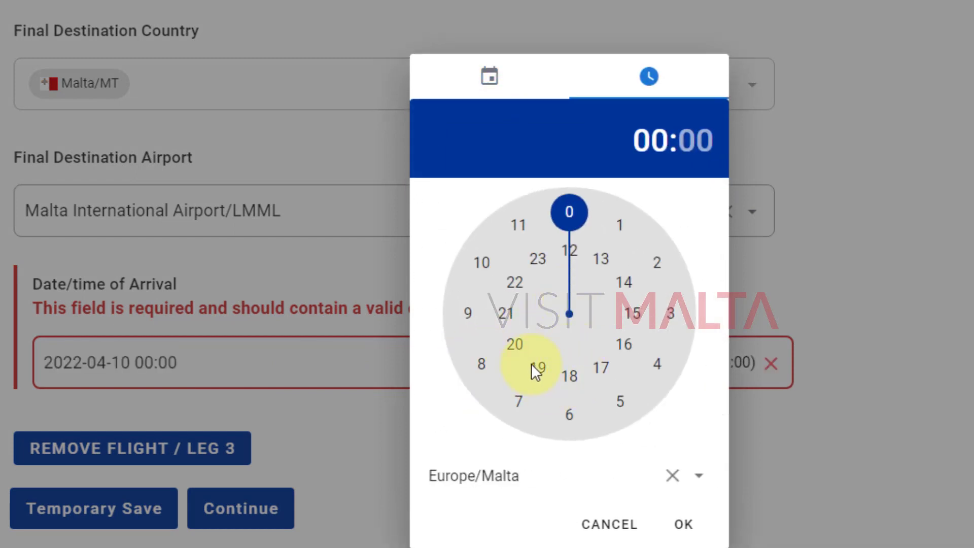
pyautogui.click(514, 344)
pyautogui.click(680, 527)
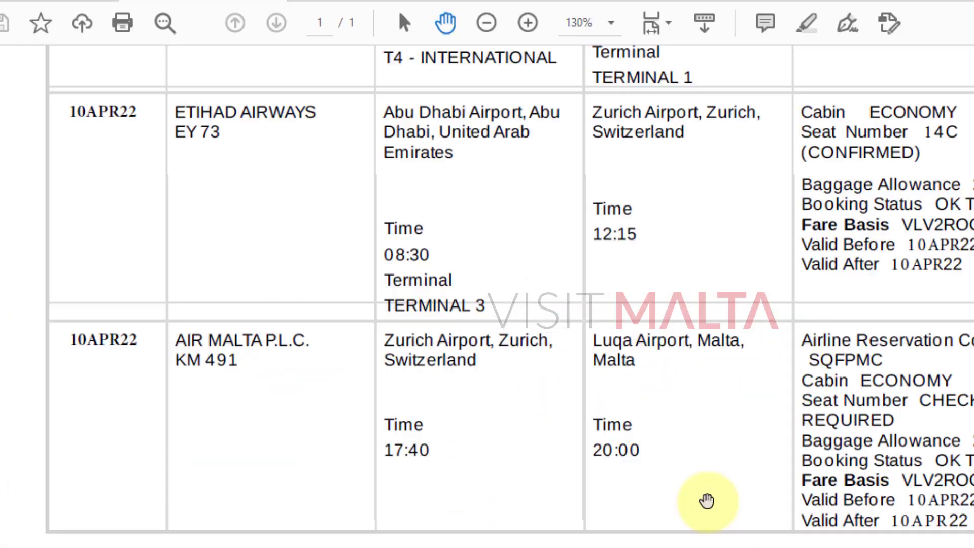
pyautogui.scroll(5, 452, 417)
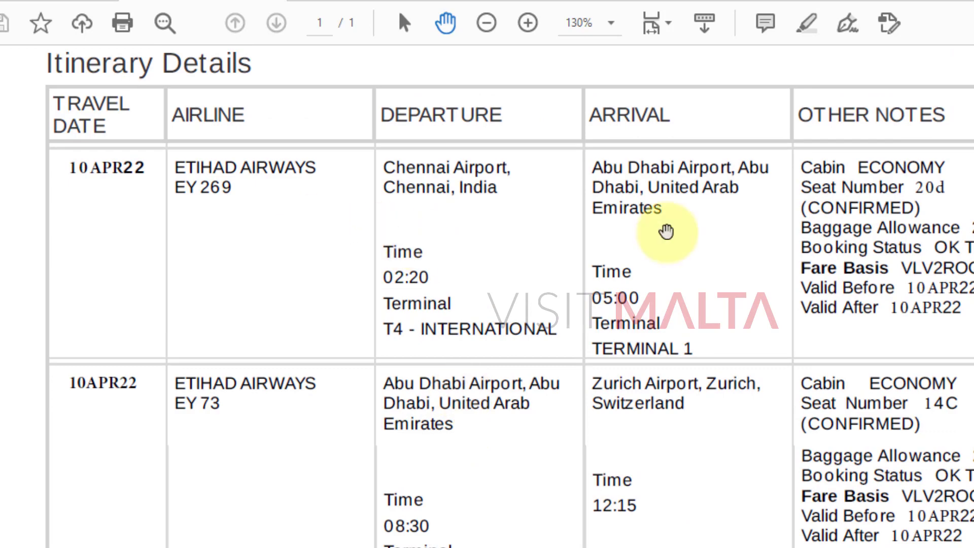
pyautogui.scroll(-5, 667, 231)
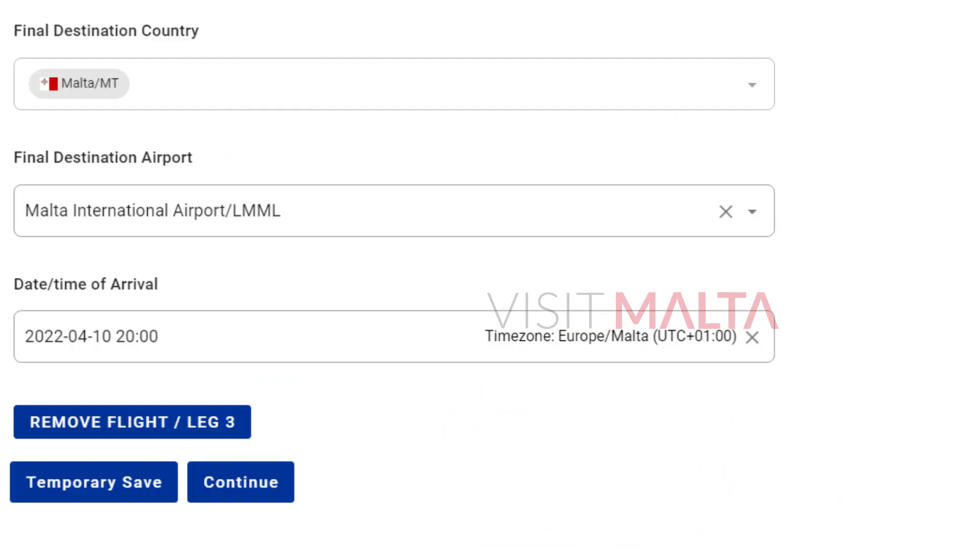
pyautogui.scroll(15, 639, 413)
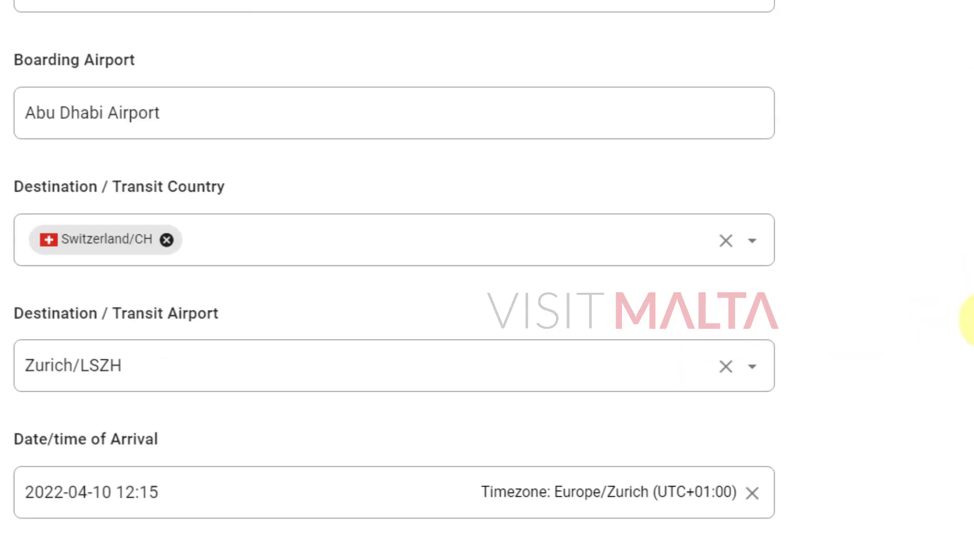
pyautogui.scroll(20, 969, 337)
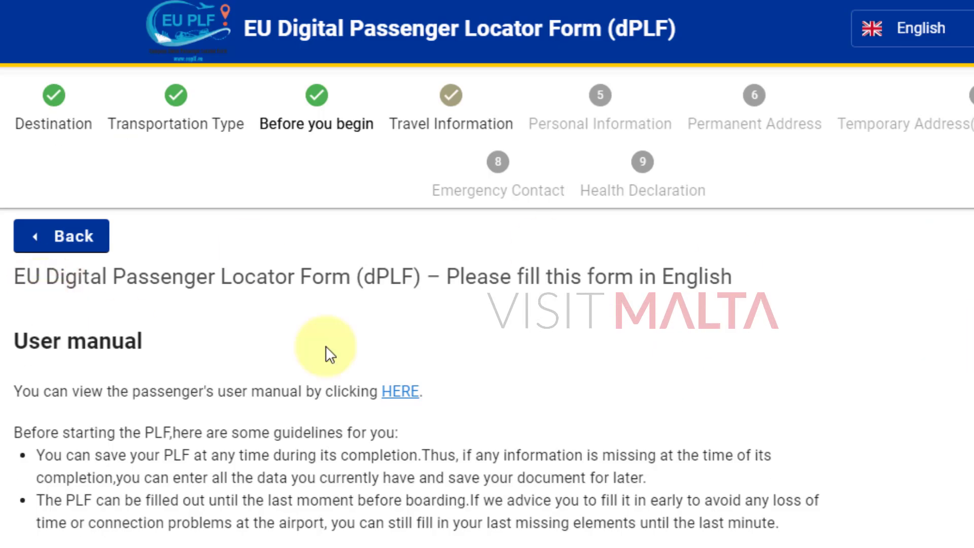
pyautogui.scroll(-8, 326, 352)
pyautogui.scroll(-20, 396, 319)
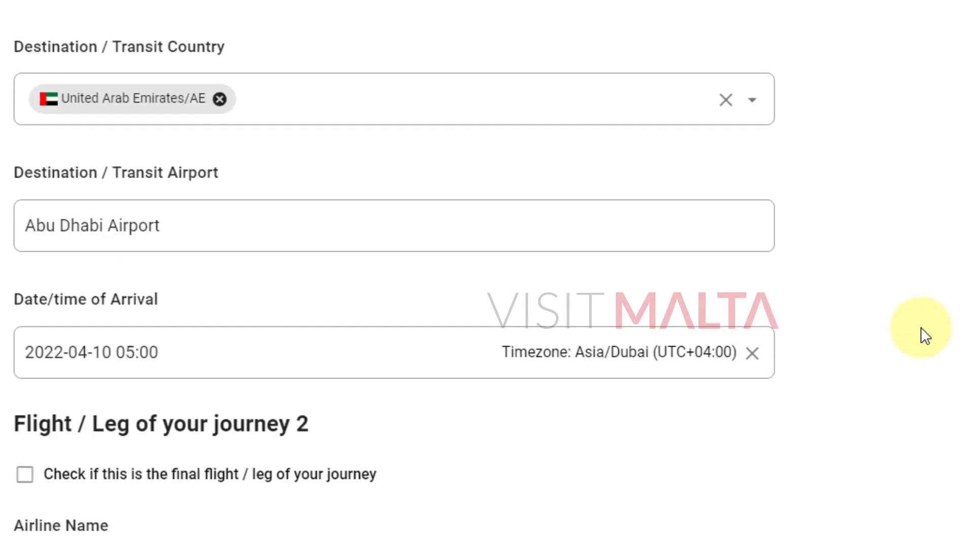
pyautogui.scroll(-20, 933, 352)
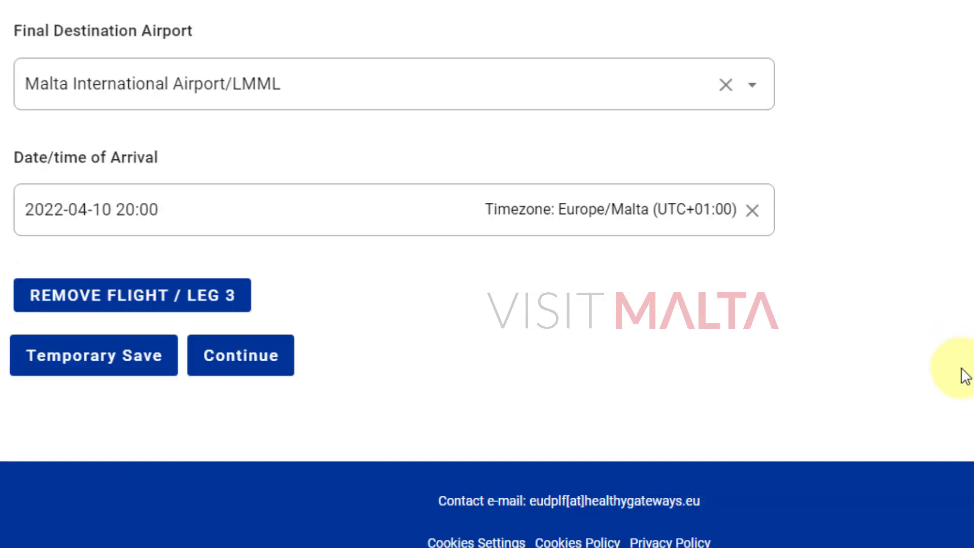
# Continue to Personal Information and enter the passenger's last and first names.
pyautogui.click(269, 365)
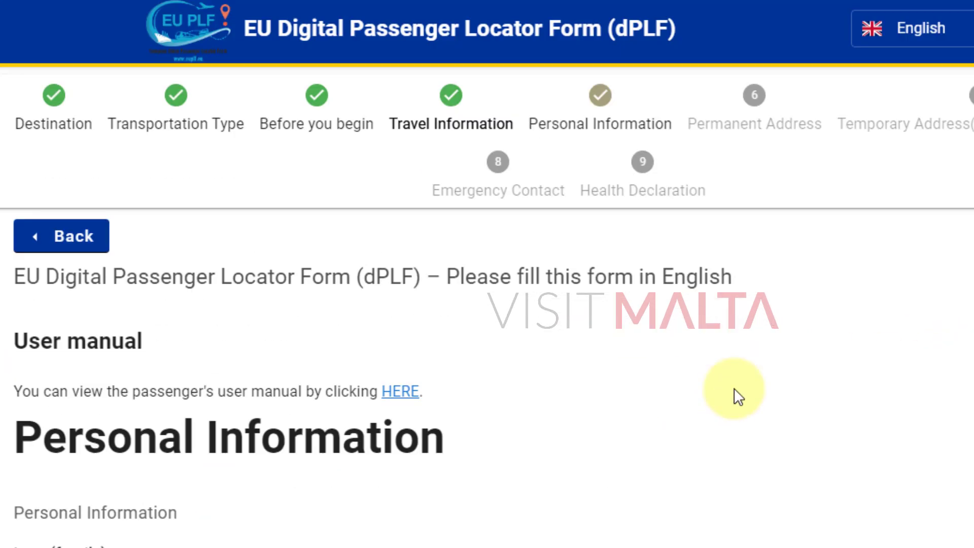
pyautogui.scroll(-7, 817, 390)
pyautogui.click(284, 232)
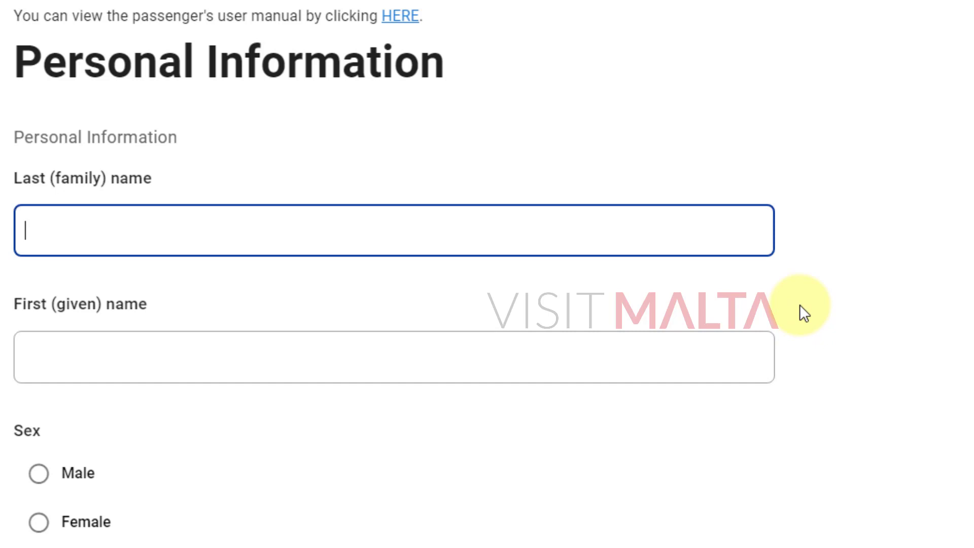
pyautogui.press('Tab')
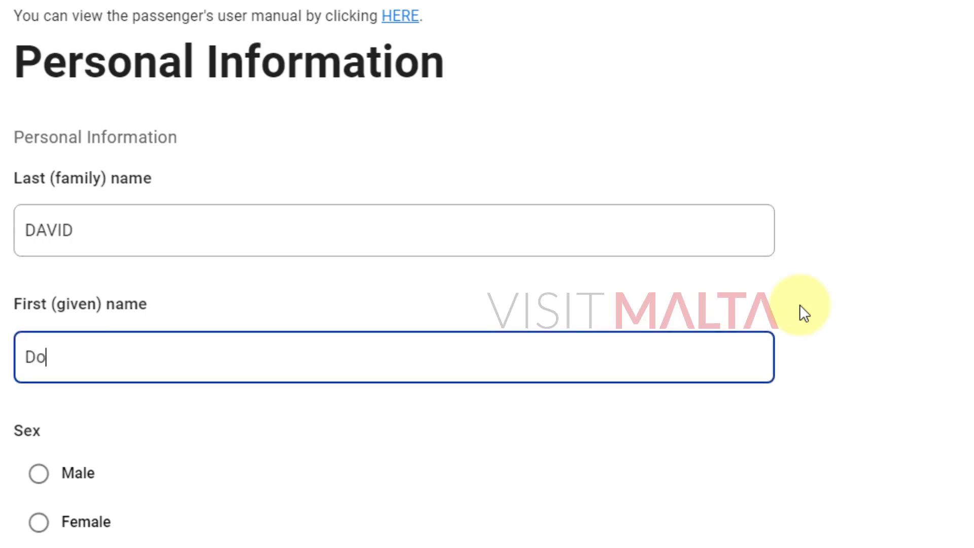
pyautogui.press('Tab')
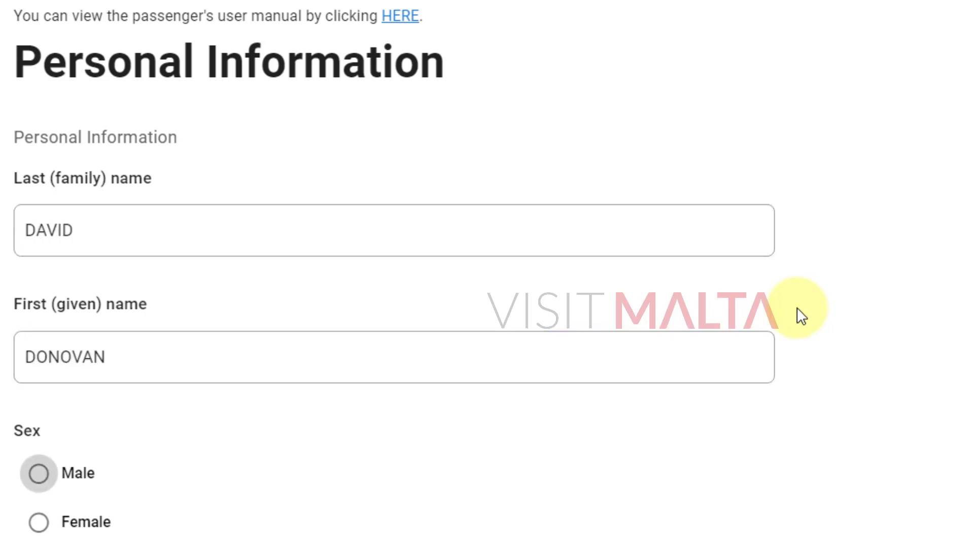
pyautogui.scroll(-4, 570, 333)
pyautogui.click(46, 292)
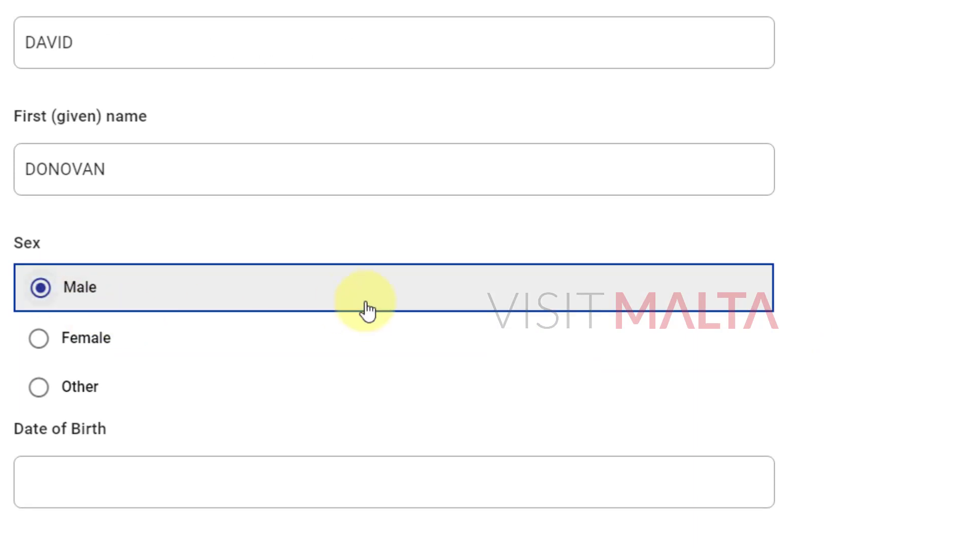
pyautogui.scroll(-4, 221, 337)
pyautogui.click(198, 307)
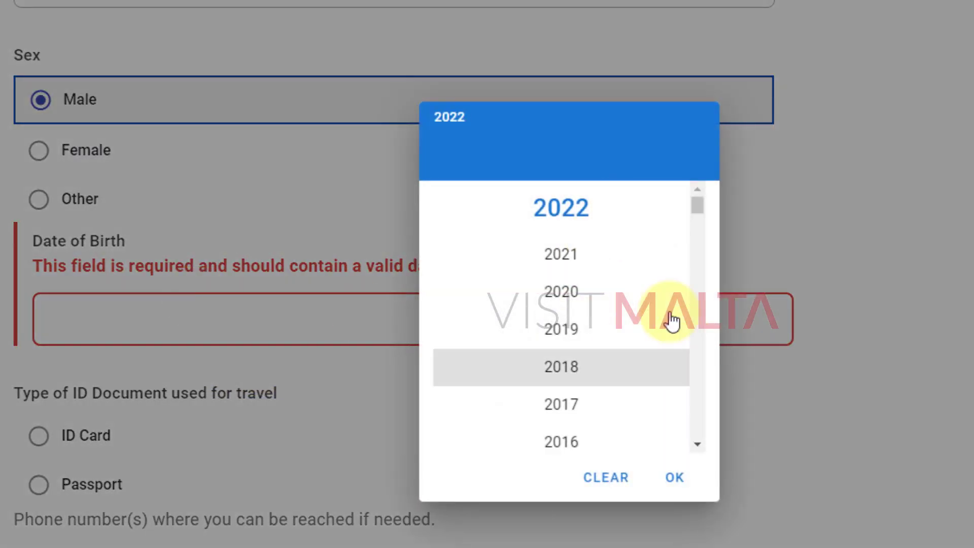
pyautogui.scroll(-20, 626, 350)
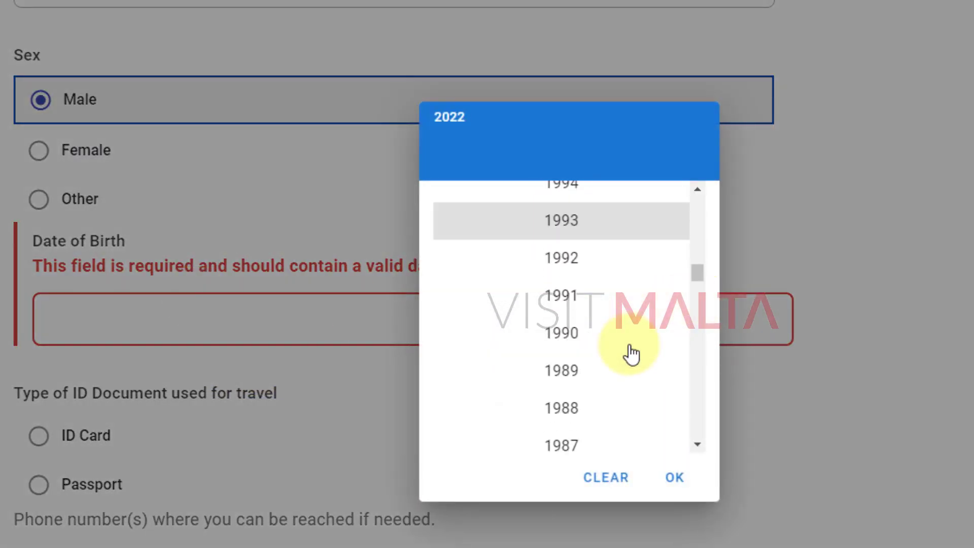
pyautogui.click(573, 282)
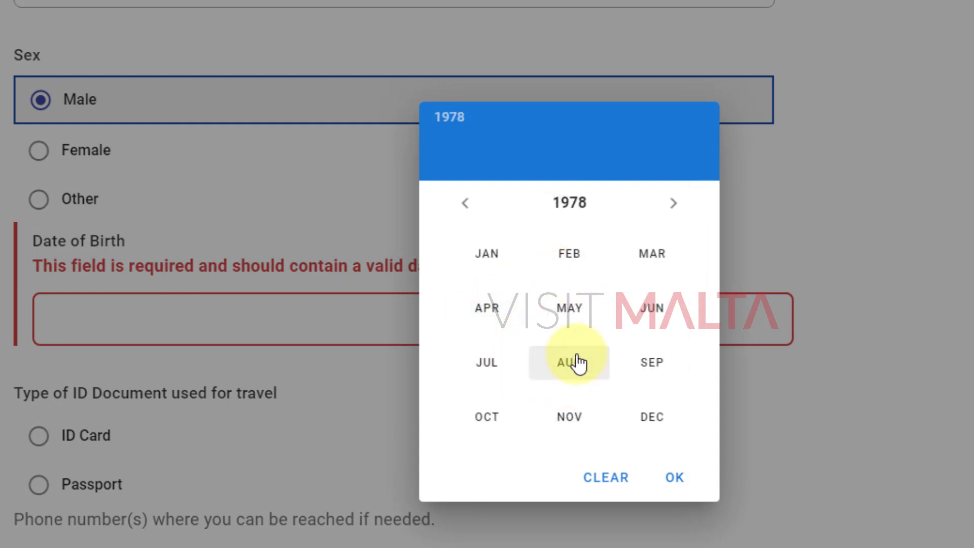
pyautogui.click(576, 363)
pyautogui.click(566, 348)
pyautogui.click(675, 478)
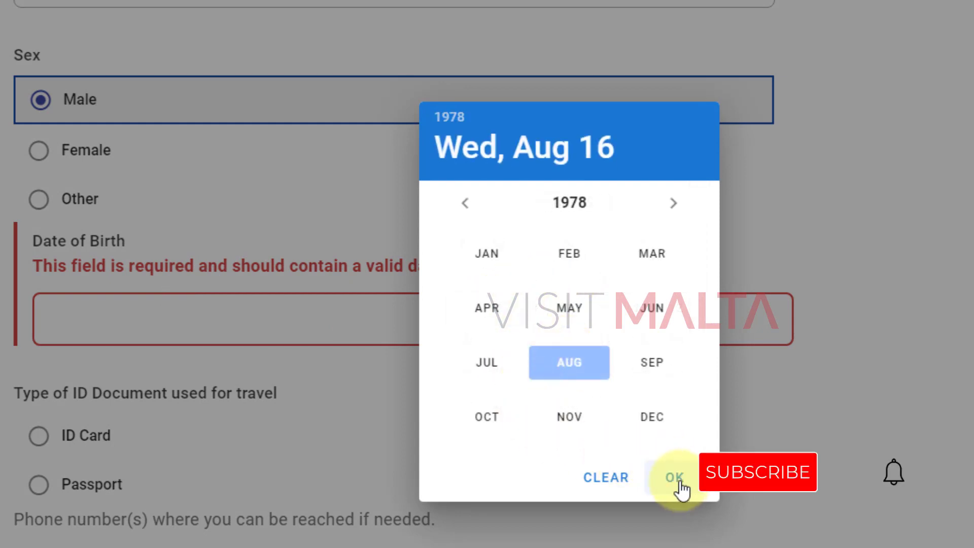
pyautogui.scroll(-2, 570, 406)
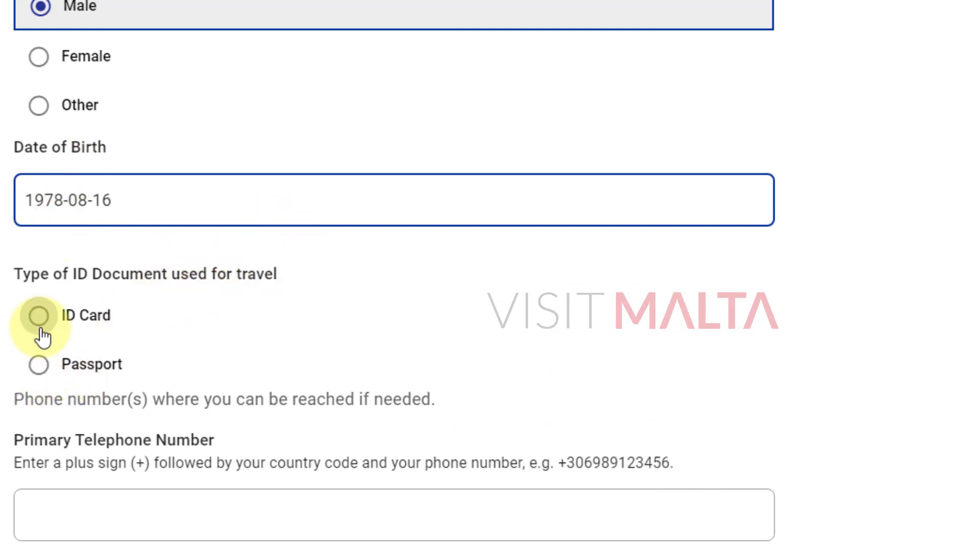
# Select Passport as the travel ID document and enter the passport number.
pyautogui.click(39, 365)
pyautogui.scroll(-4, 203, 264)
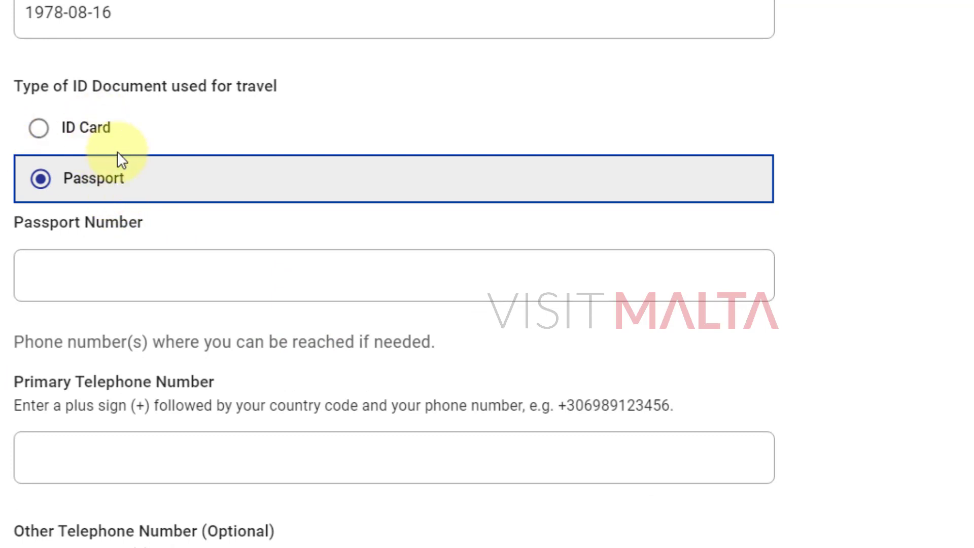
pyautogui.click(40, 130)
pyautogui.click(40, 186)
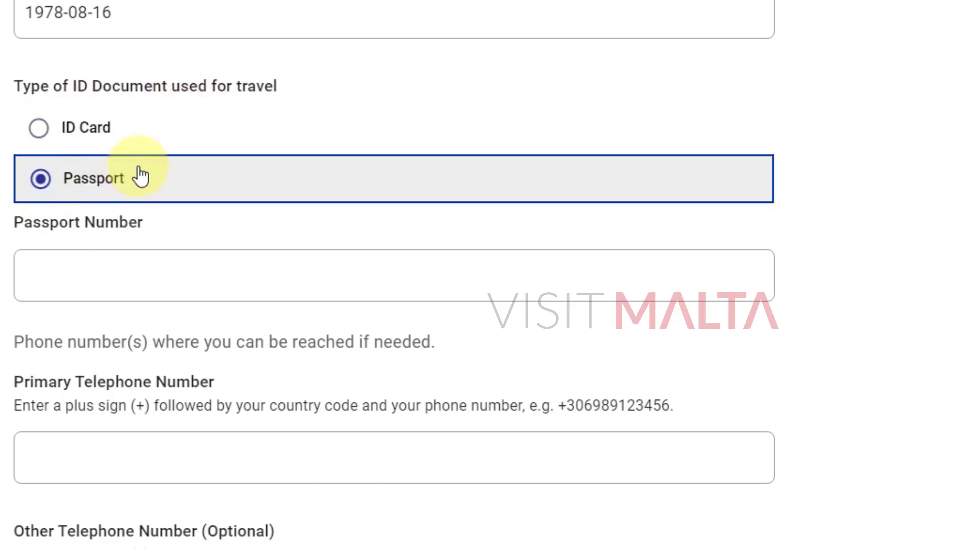
pyautogui.scroll(4, 852, 320)
pyautogui.scroll(-2, 458, 379)
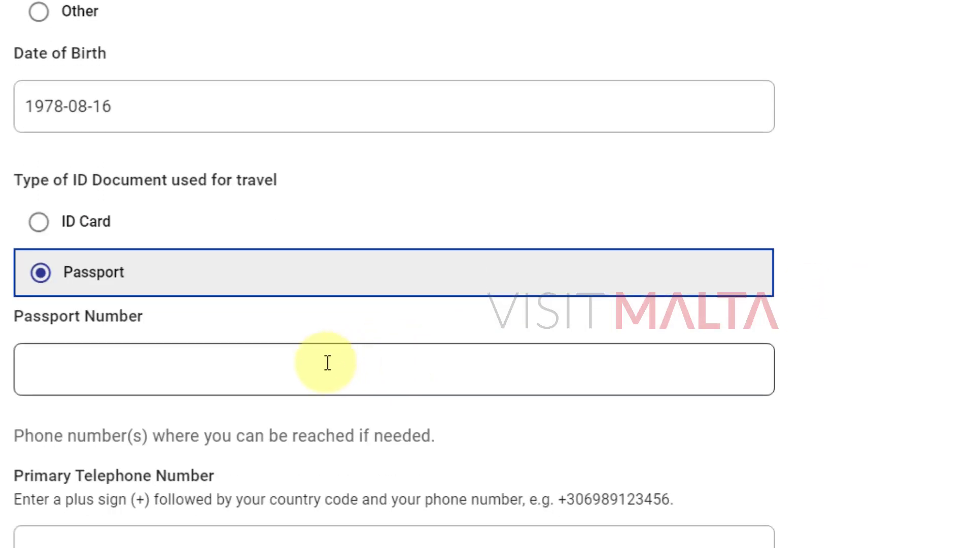
pyautogui.click(320, 370)
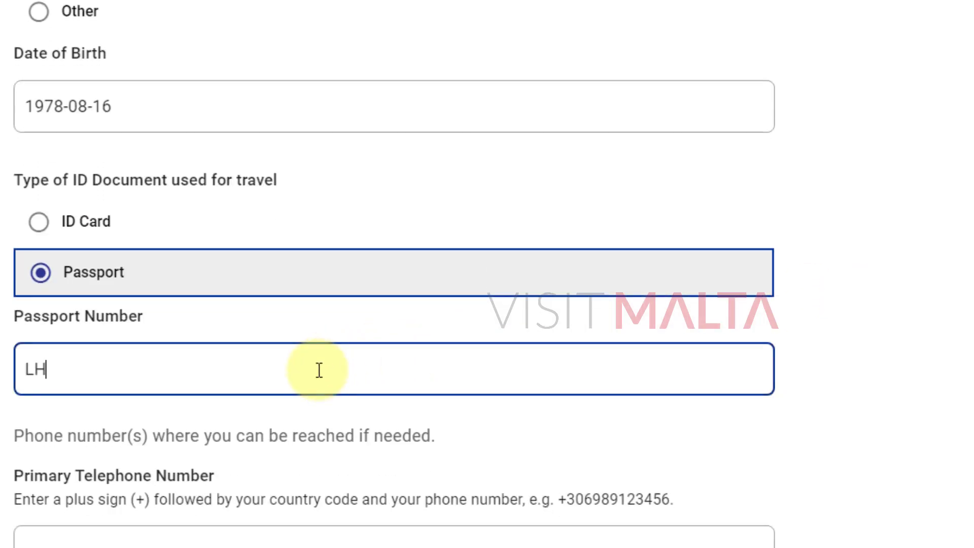
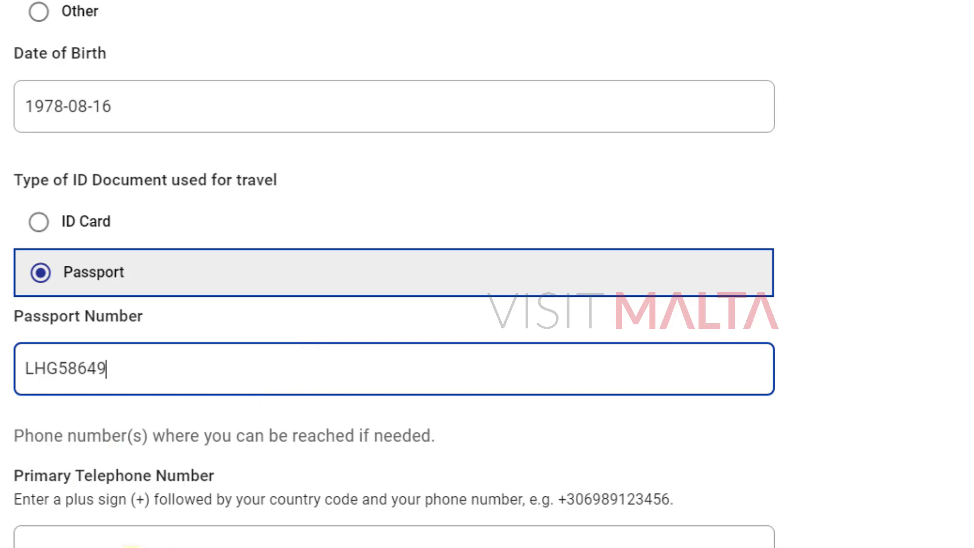
pyautogui.press('Tab')
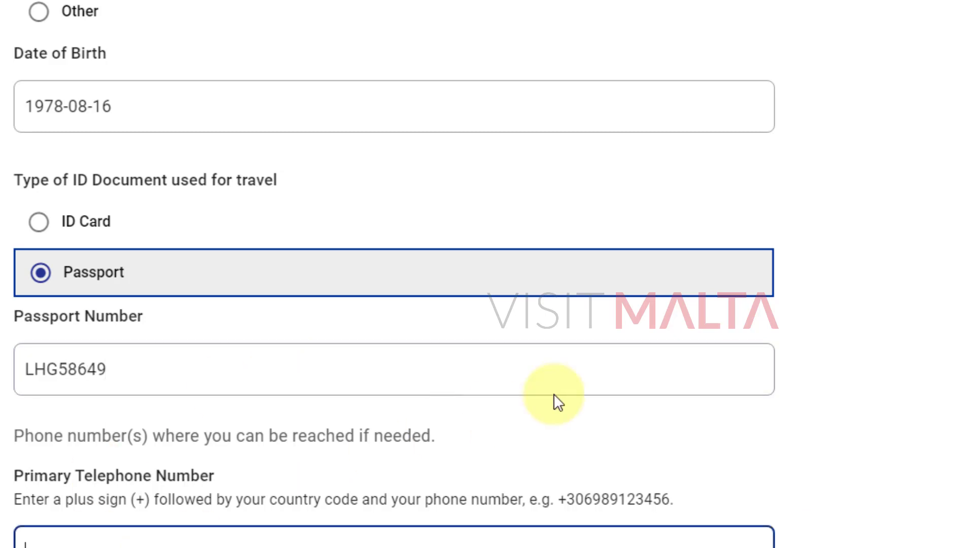
pyautogui.scroll(-2, 583, 394)
# Replace the invalid primary telephone entry with the form's example number.
pyautogui.write('+')
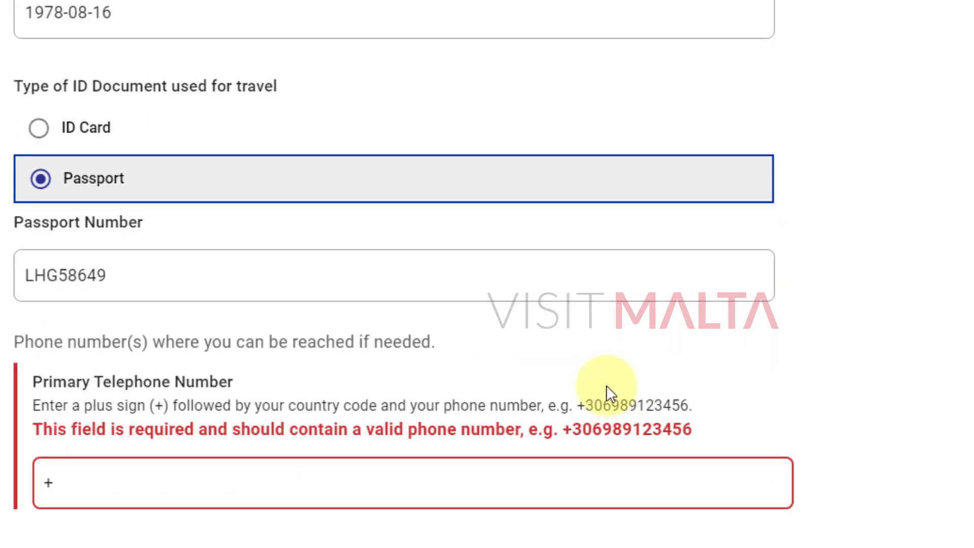
pyautogui.press('BackSpace')
pyautogui.scroll(-2, 484, 386)
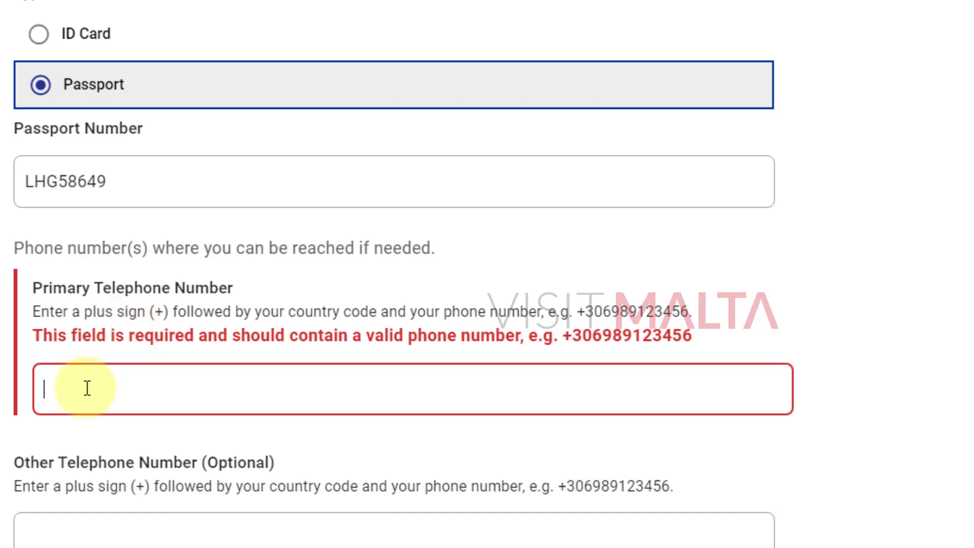
pyautogui.write('+87-84531')
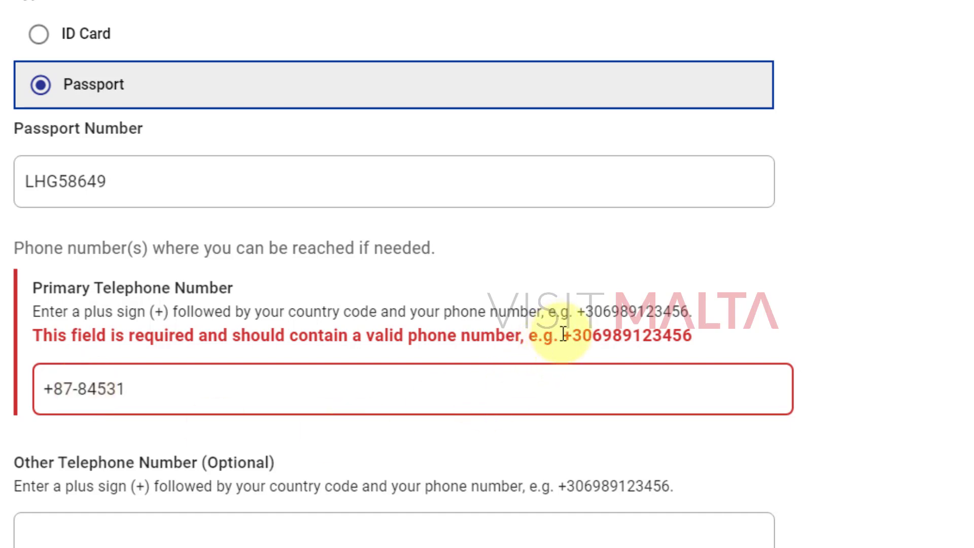
pyautogui.moveTo(562, 335); pyautogui.dragTo(692, 332)
pyautogui.hotkey('ctrl', 'c')
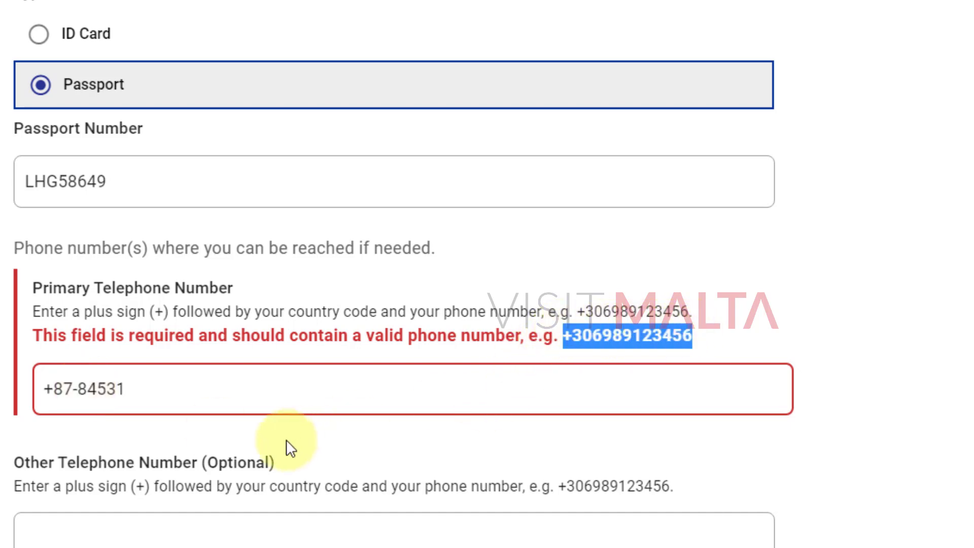
pyautogui.click(196, 411)
pyautogui.hotkey('ctrl', 'a')
pyautogui.hotkey('ctrl', 'v')
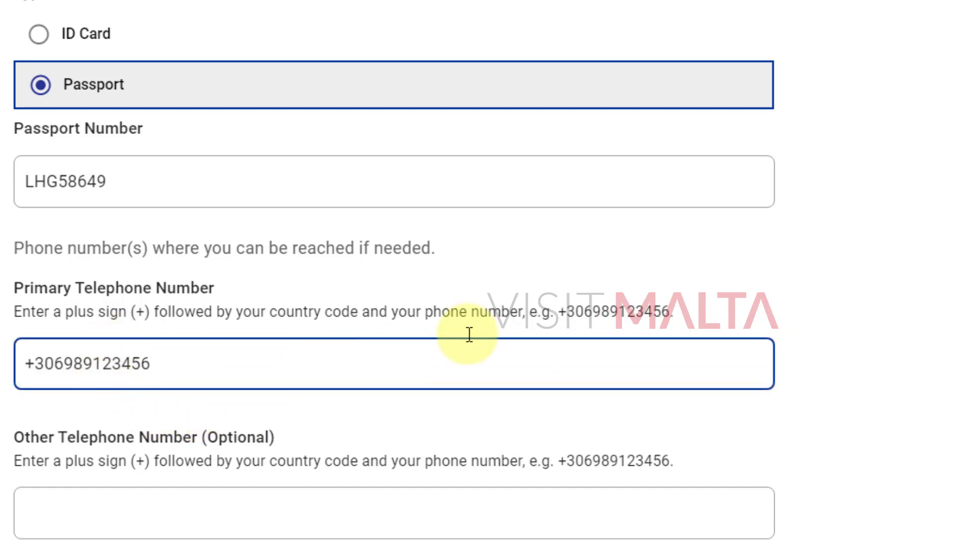
# Check the remaining contact fields and proceed to the Permanent Address step.
pyautogui.scroll(-3, 652, 381)
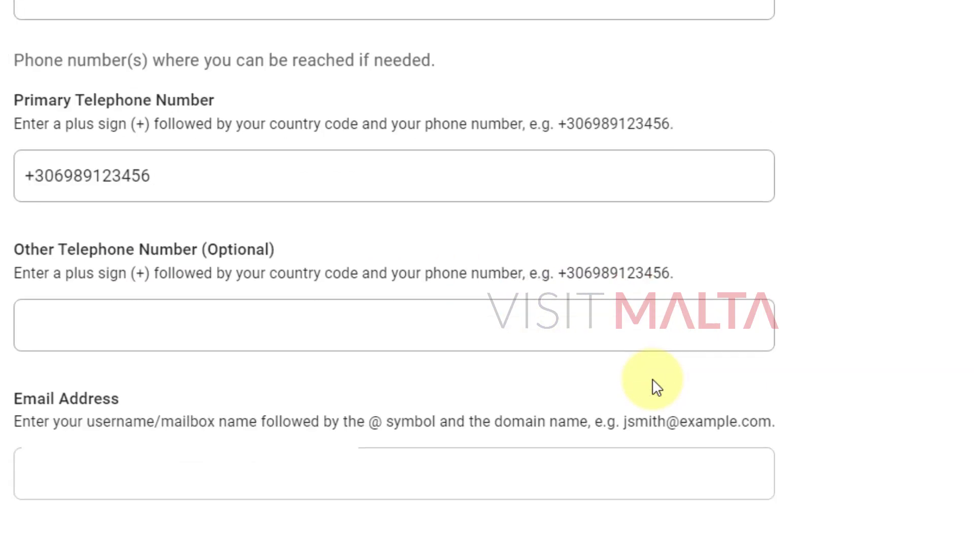
pyautogui.click(298, 316)
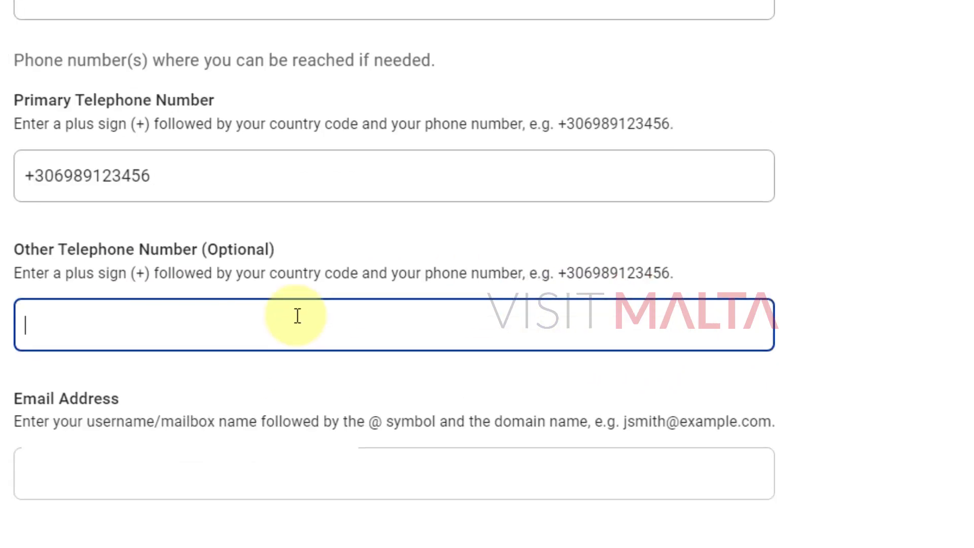
pyautogui.click(251, 470)
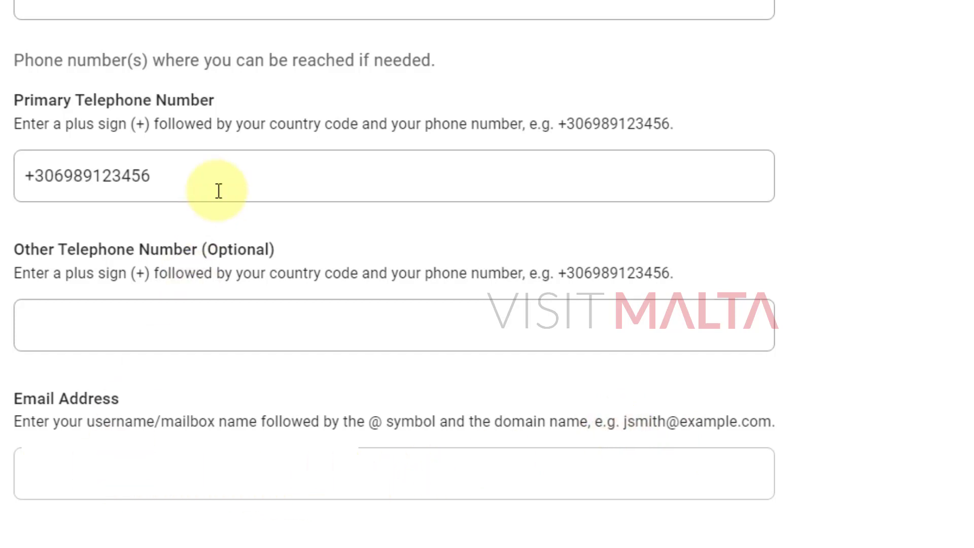
pyautogui.click(231, 346)
pyautogui.scroll(-2, 232, 347)
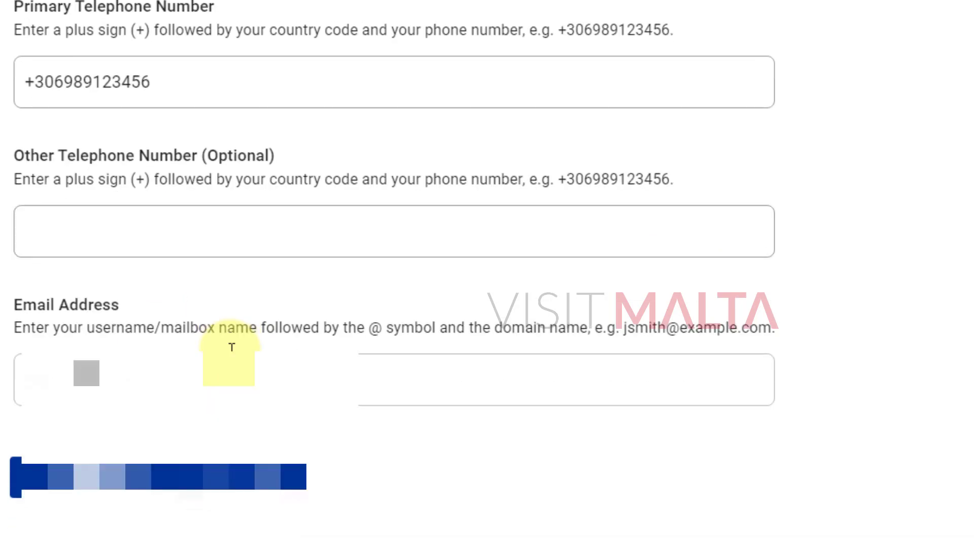
pyautogui.scroll(2, 232, 347)
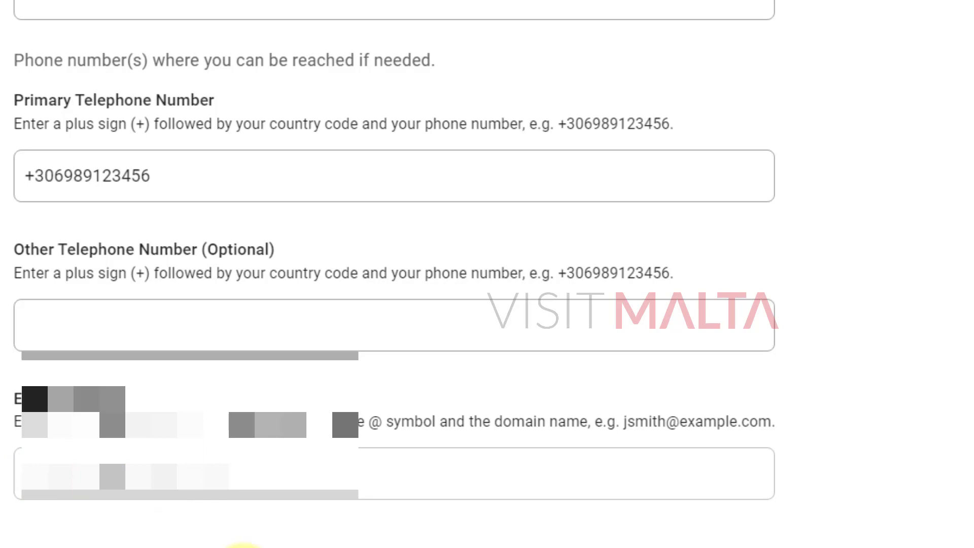
pyautogui.click(243, 547)
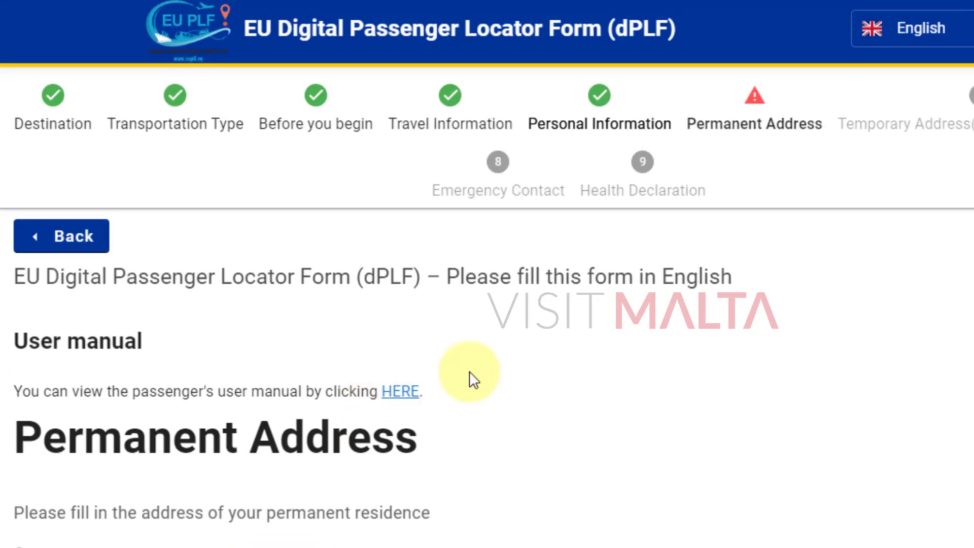
# Set the permanent address country to India/IN.
pyautogui.scroll(-7, 663, 387)
pyautogui.click(159, 222)
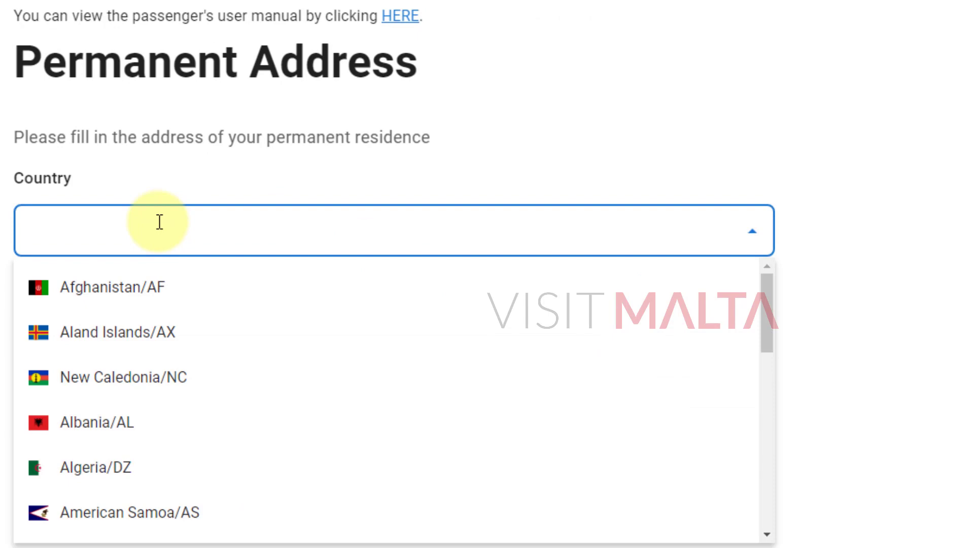
pyautogui.write('iN')
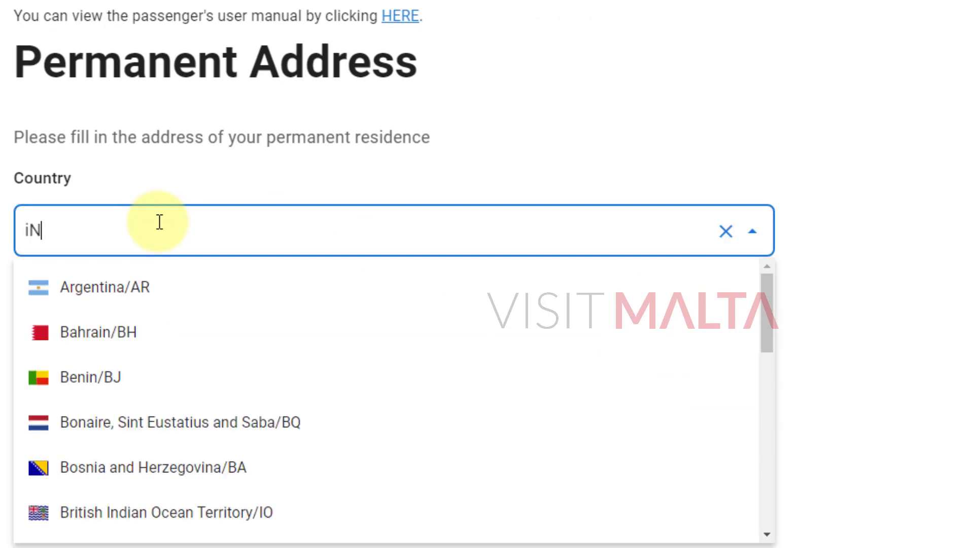
pyautogui.press('BackSpace')
pyautogui.press('BackSpace')
pyautogui.write('Indi')
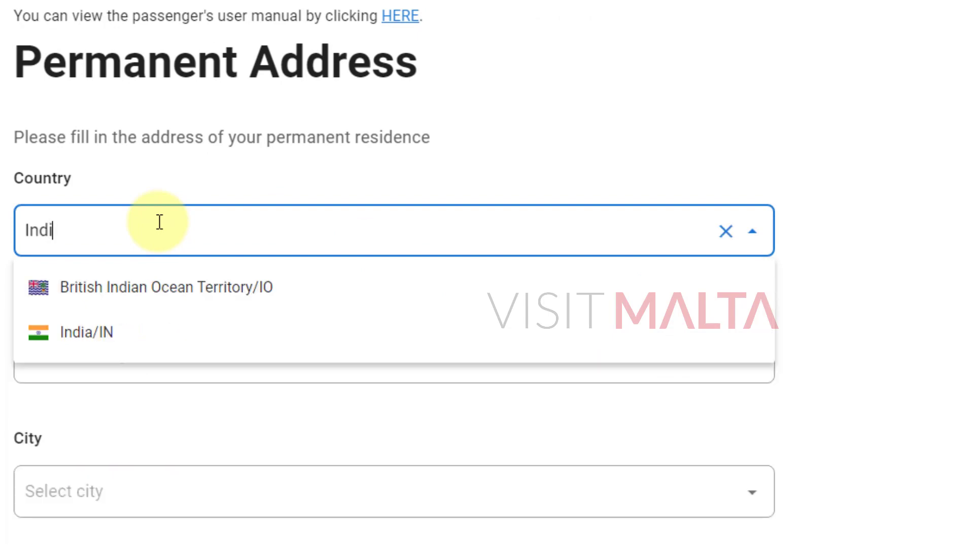
pyautogui.click(96, 350)
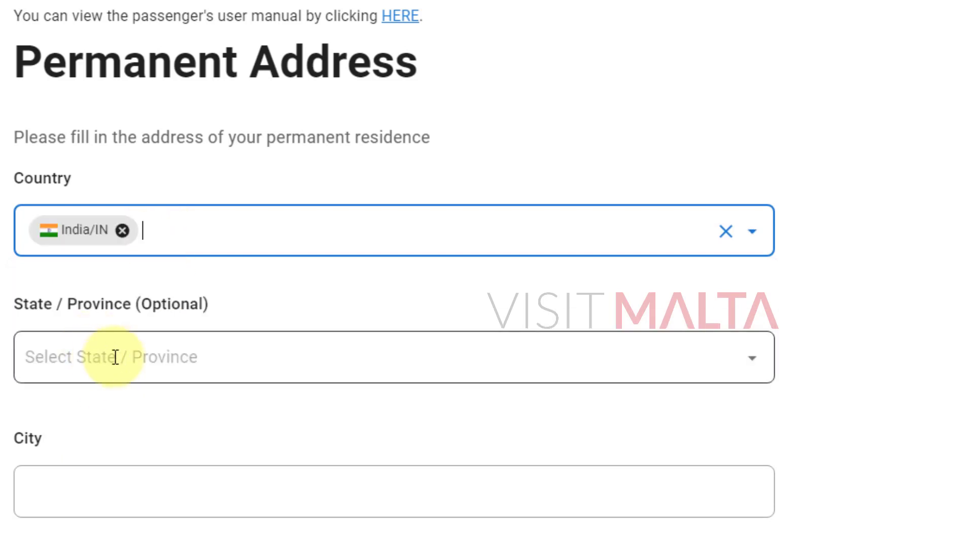
# Set the permanent address state to Karnataka/KA.
pyautogui.click(122, 353)
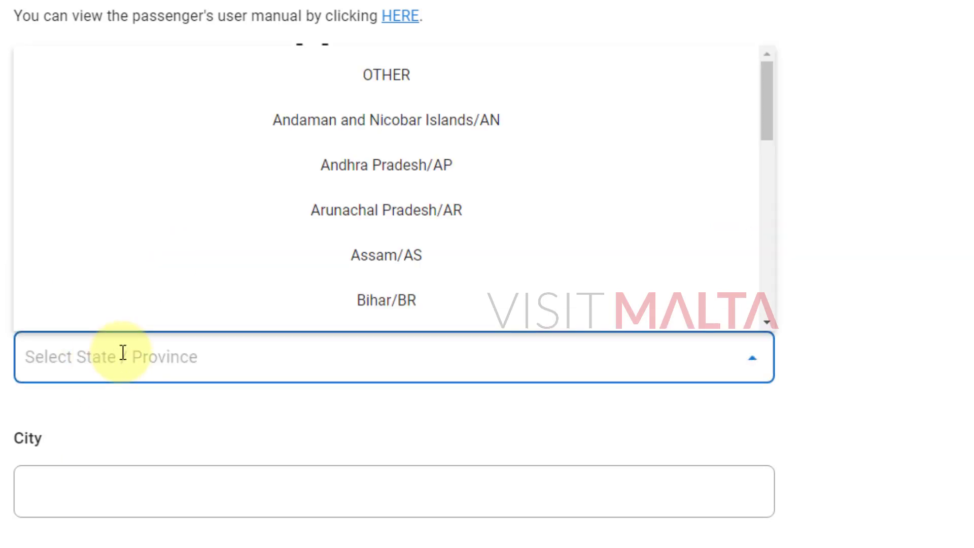
pyautogui.click(401, 262)
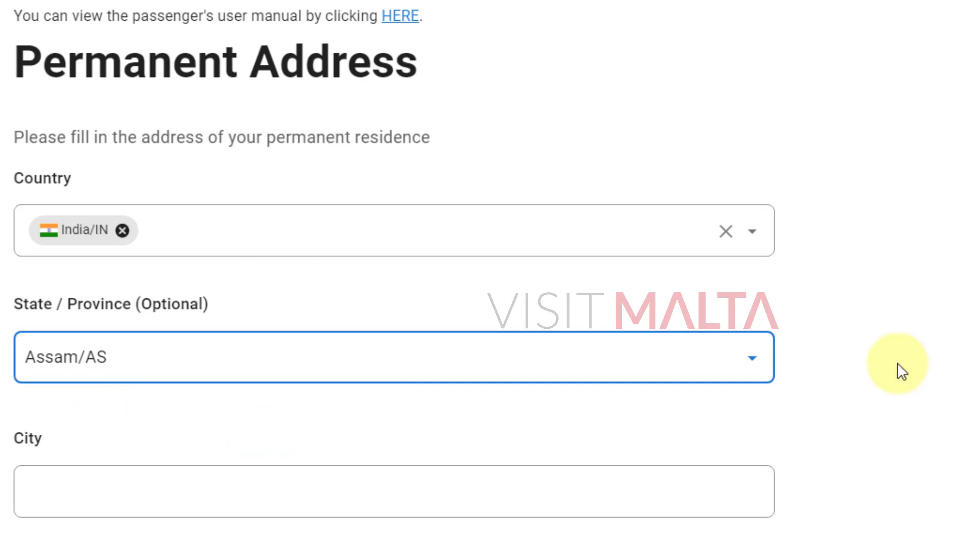
pyautogui.scroll(-2, 898, 364)
pyautogui.click(558, 164)
pyautogui.scroll(5, 539, 334)
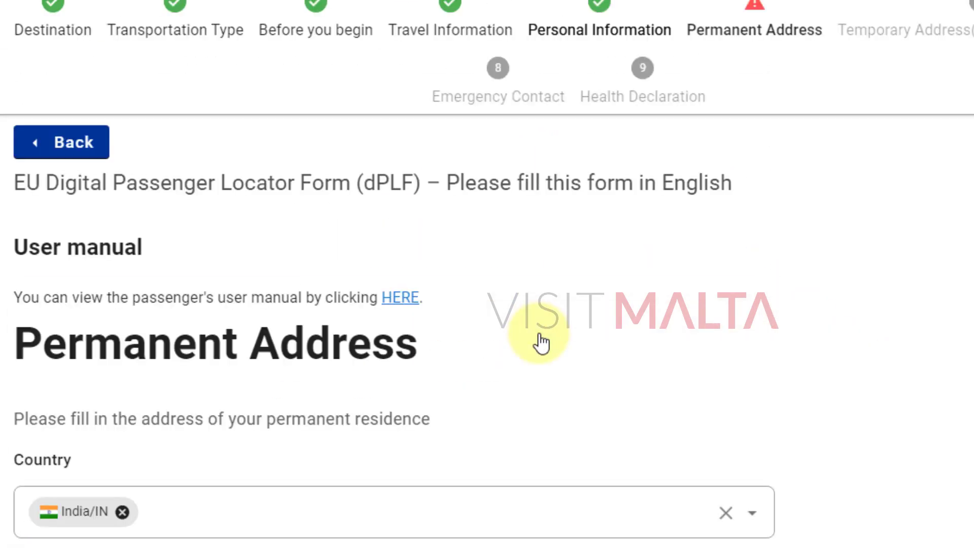
pyautogui.scroll(-5, 542, 344)
pyautogui.scroll(-10, 528, 355)
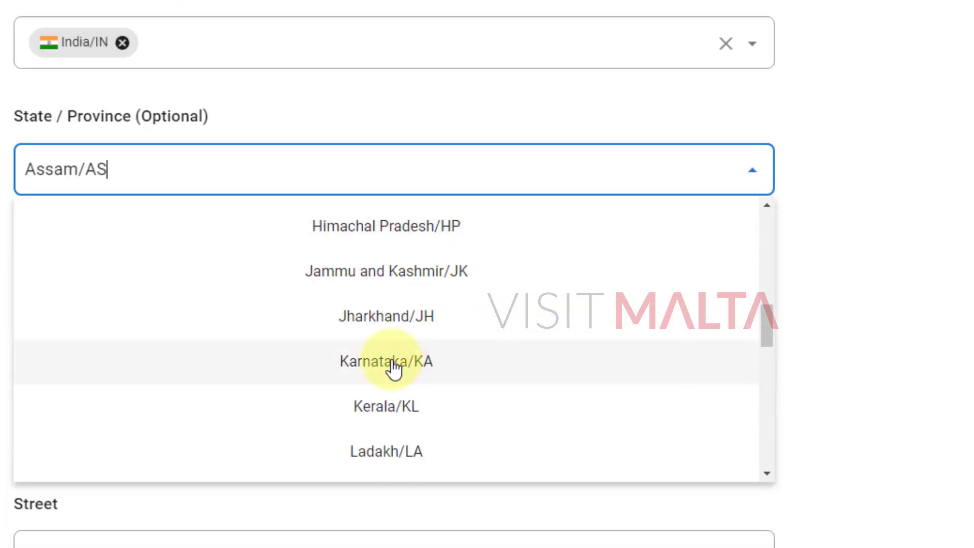
pyautogui.click(394, 368)
pyautogui.click(222, 314)
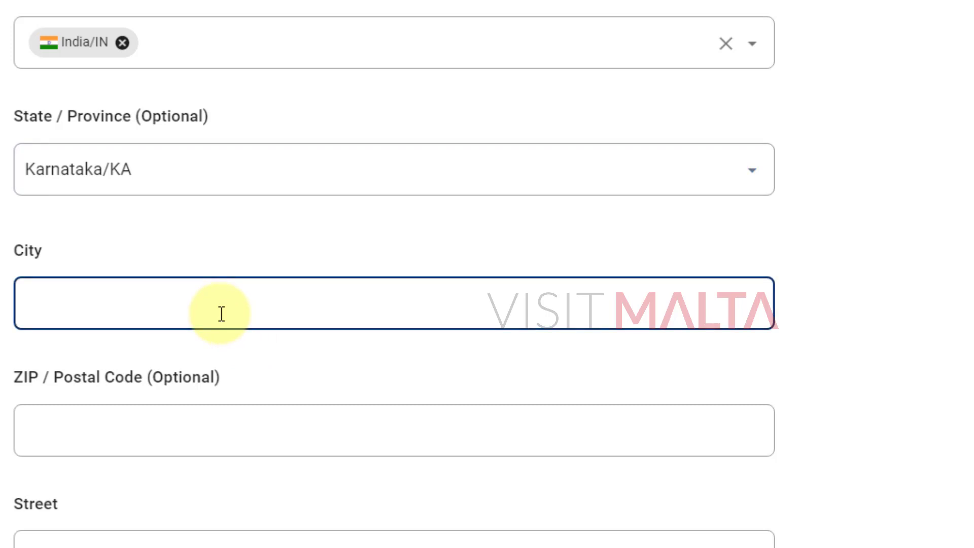
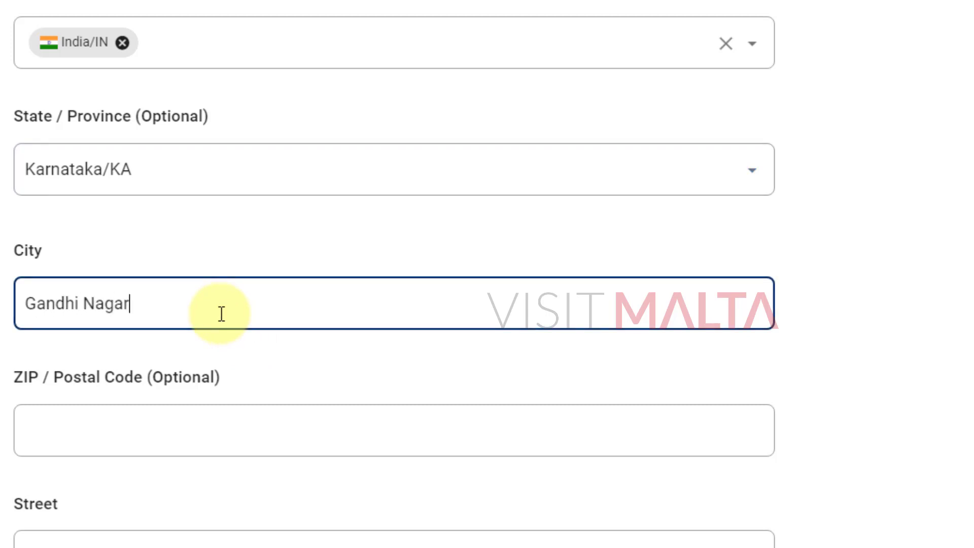
# Enter the permanent address city and postal code.
pyautogui.press('Tab')
pyautogui.write('46182')
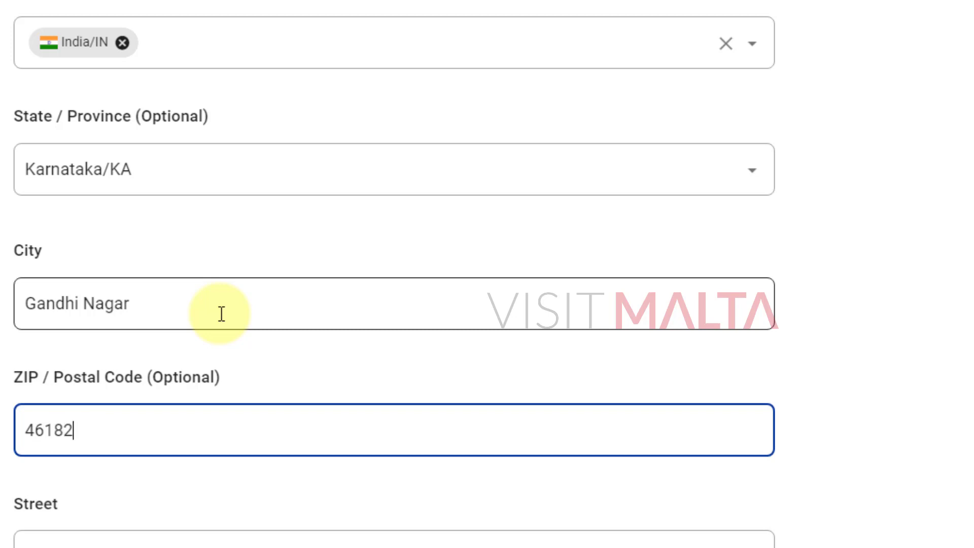
pyautogui.press('Tab')
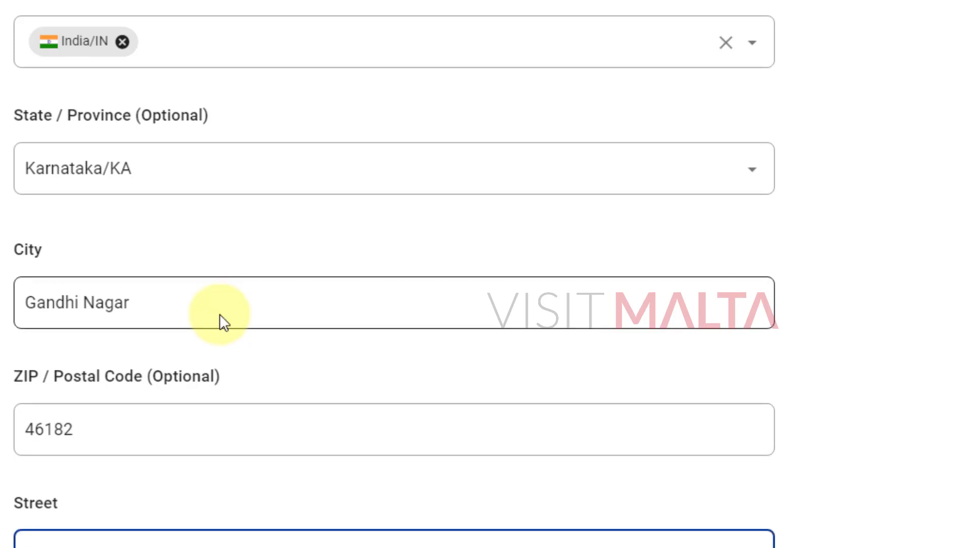
# Enter the permanent address street and house number.
pyautogui.scroll(-3, 531, 282)
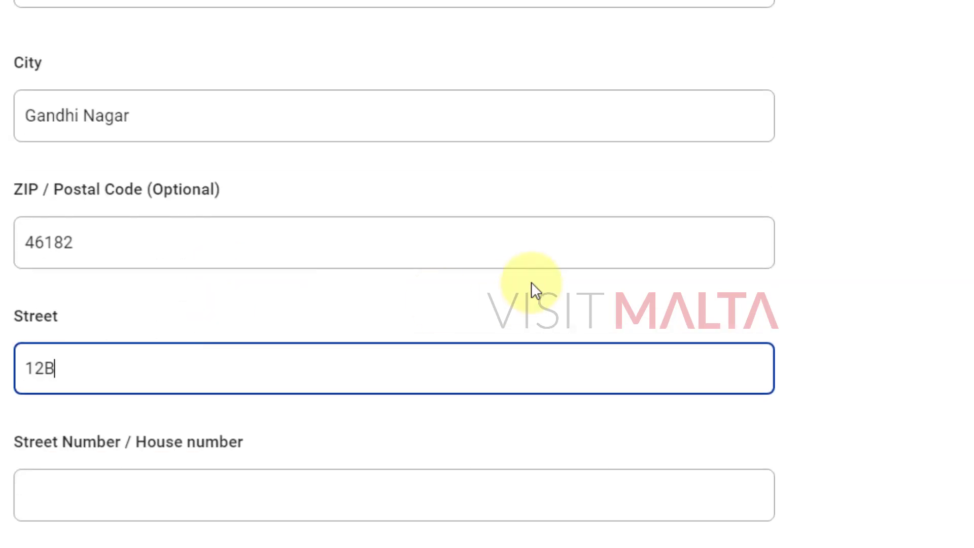
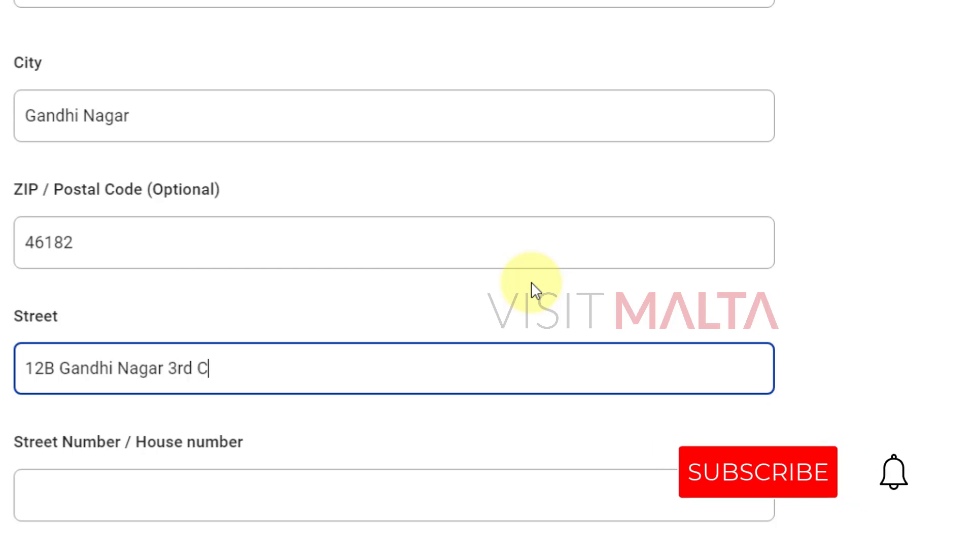
pyautogui.press('Tab')
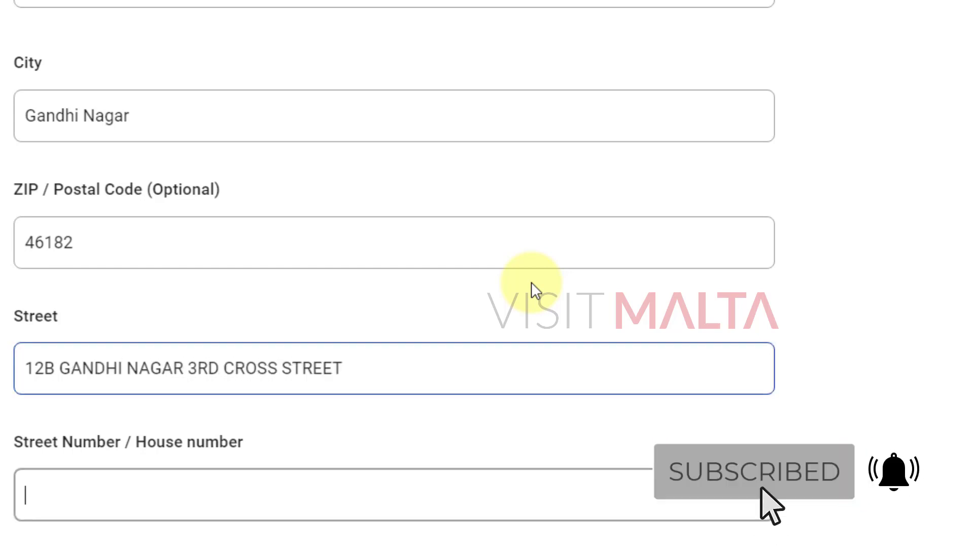
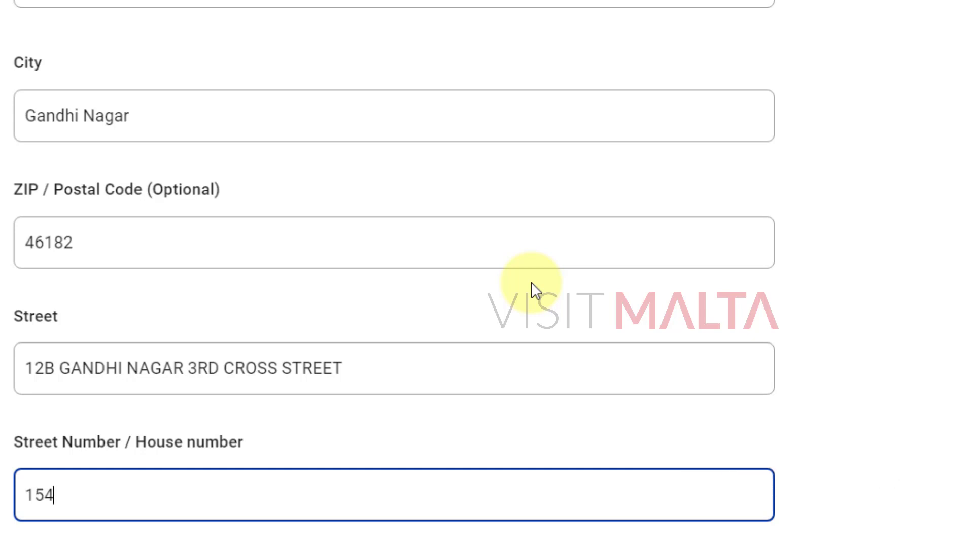
pyautogui.click(971, 315)
pyautogui.scroll(-5, 961, 314)
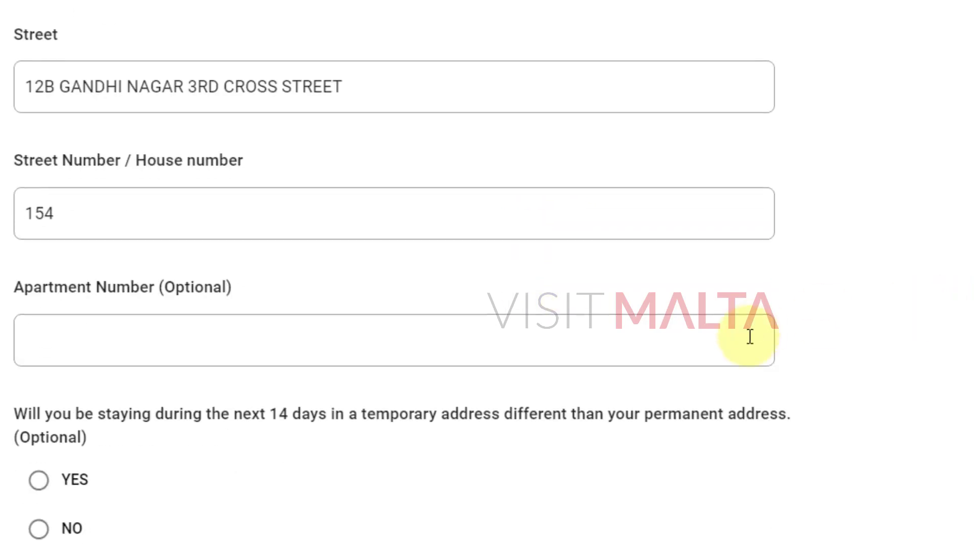
pyautogui.click(298, 333)
pyautogui.scroll(-3, 938, 335)
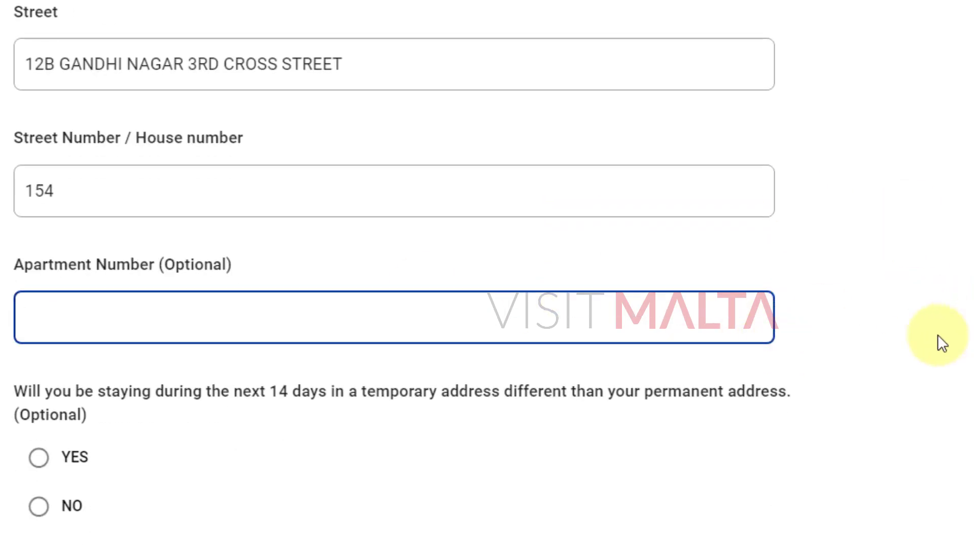
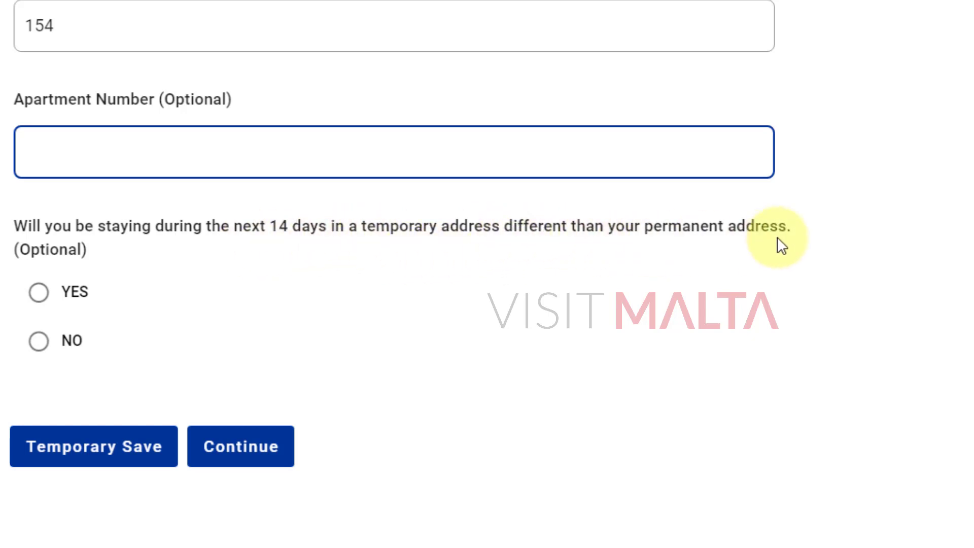
# Answer No to the 14-day temporary address question and submit the Permanent Address step.
pyautogui.click(39, 343)
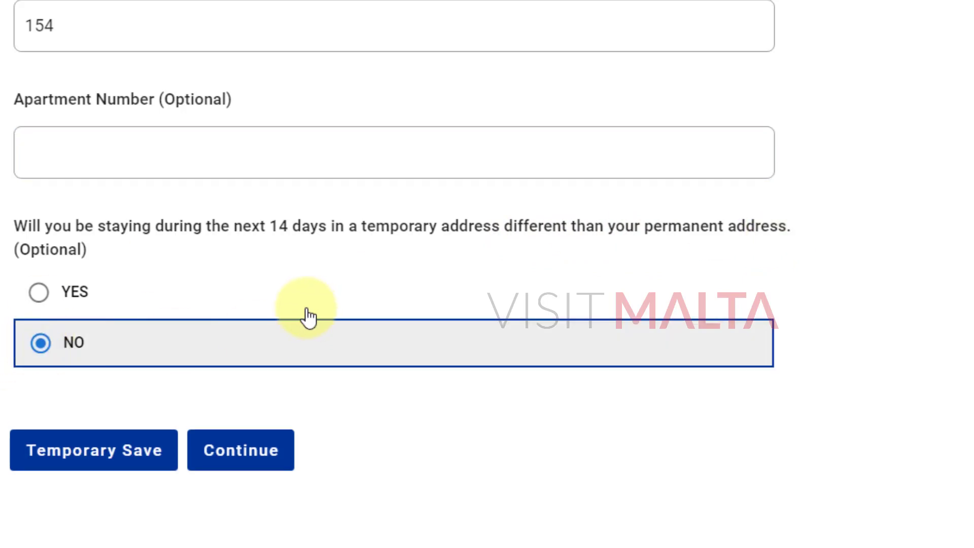
pyautogui.moveTo(269, 226); pyautogui.dragTo(328, 228)
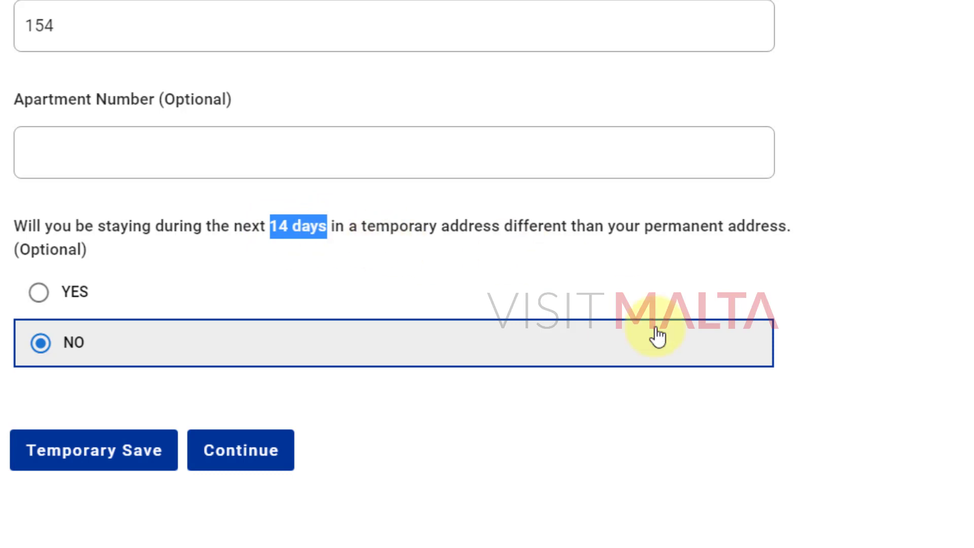
pyautogui.scroll(2, 868, 335)
pyautogui.scroll(-2, 951, 302)
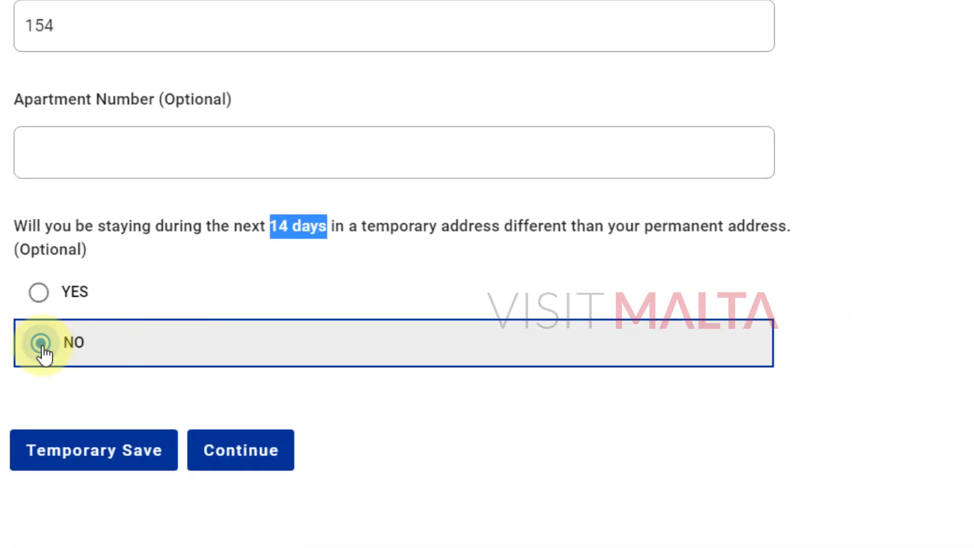
pyautogui.click(463, 433)
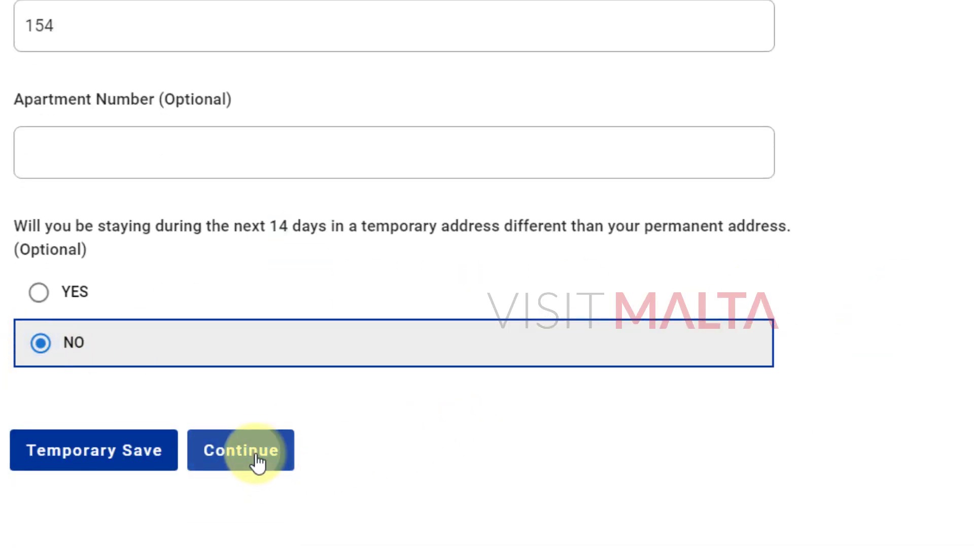
pyautogui.click(257, 459)
# Submit the Temporary Address step without adding a temporary address.
pyautogui.scroll(-3, 895, 356)
pyautogui.scroll(-3, 908, 355)
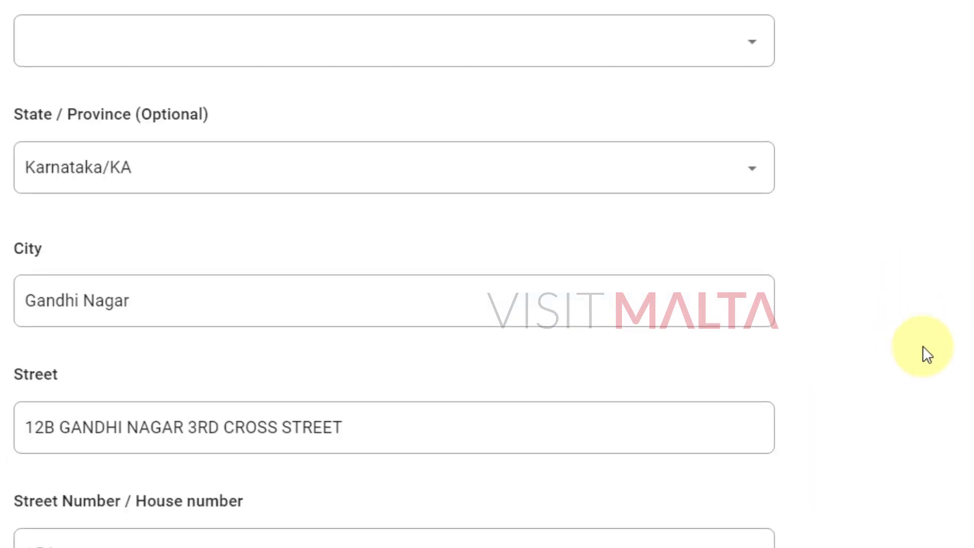
pyautogui.scroll(-8, 924, 362)
pyautogui.click(272, 364)
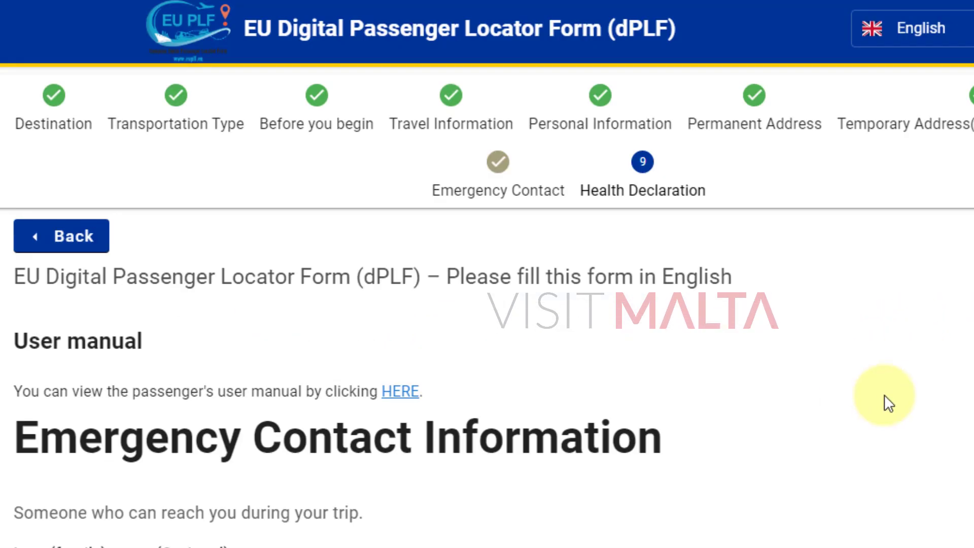
# Move through the emergency contact's last name and first name fields.
pyautogui.scroll(-5, 885, 398)
pyautogui.scroll(-5, 885, 398)
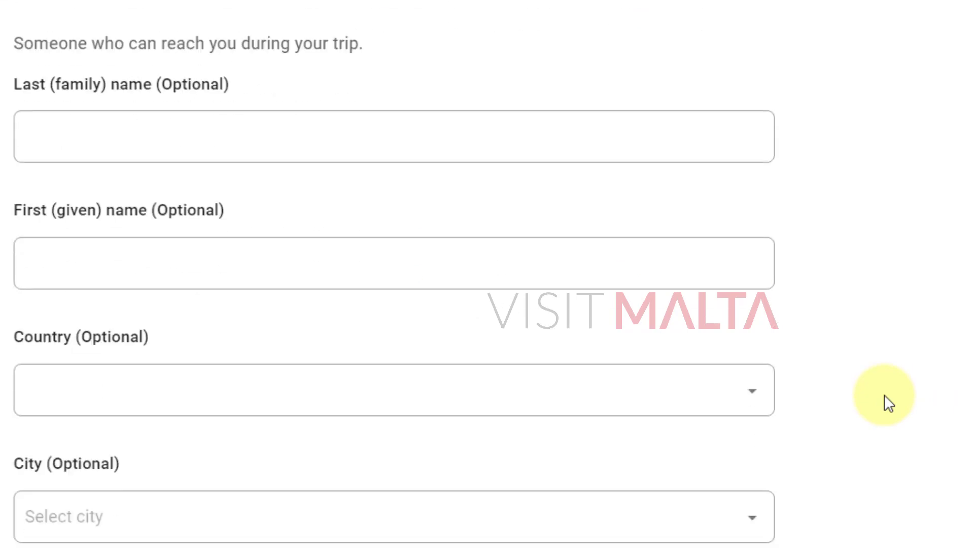
pyautogui.scroll(-13, 884, 395)
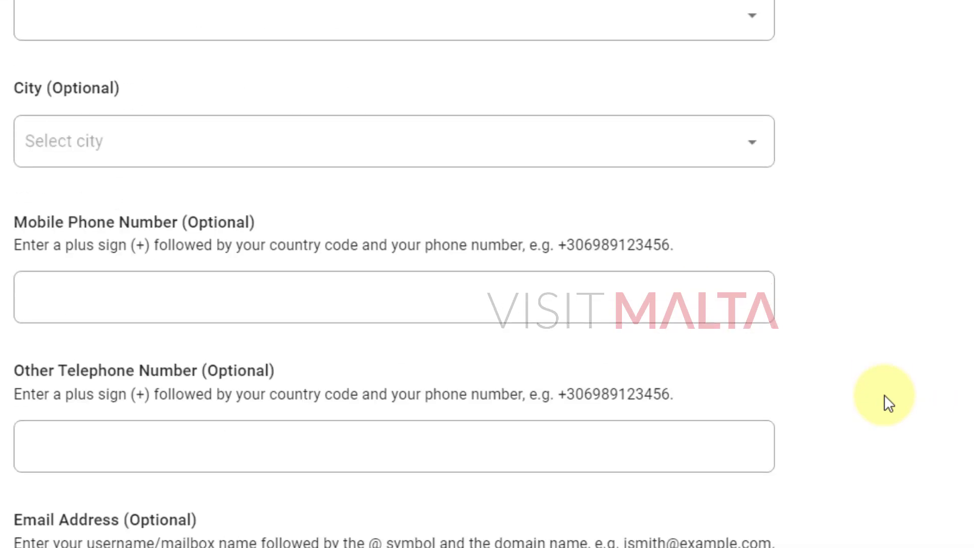
pyautogui.scroll(17, 884, 395)
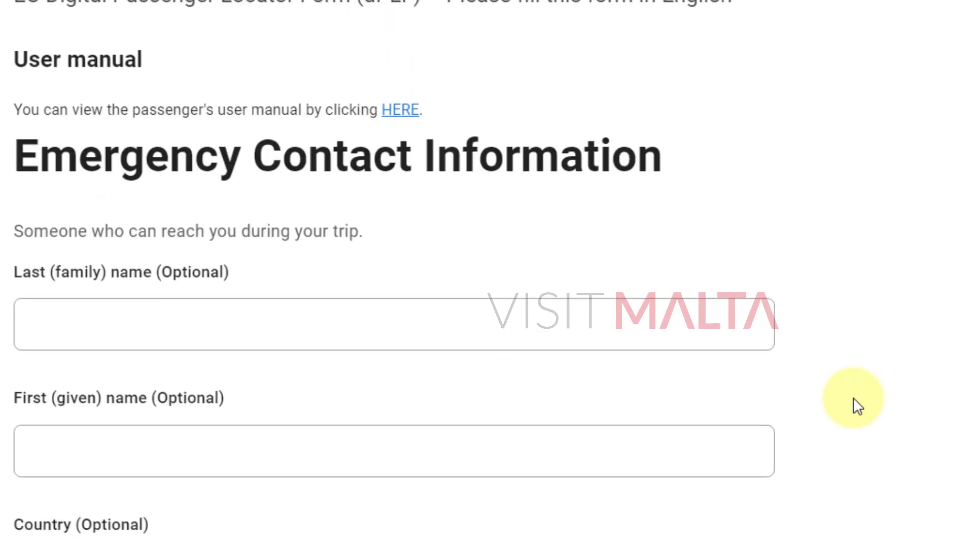
pyautogui.click(136, 335)
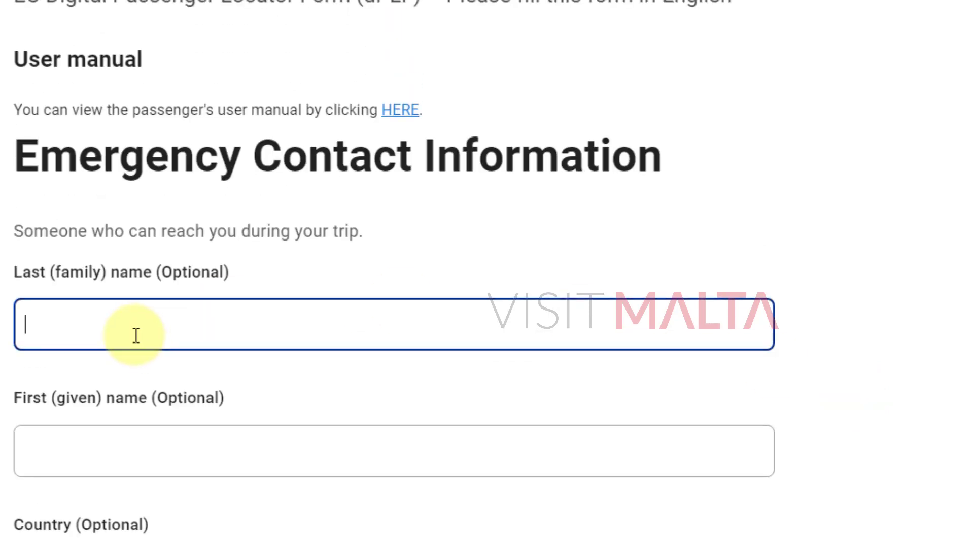
pyautogui.moveTo(18, 152); pyautogui.dragTo(694, 167)
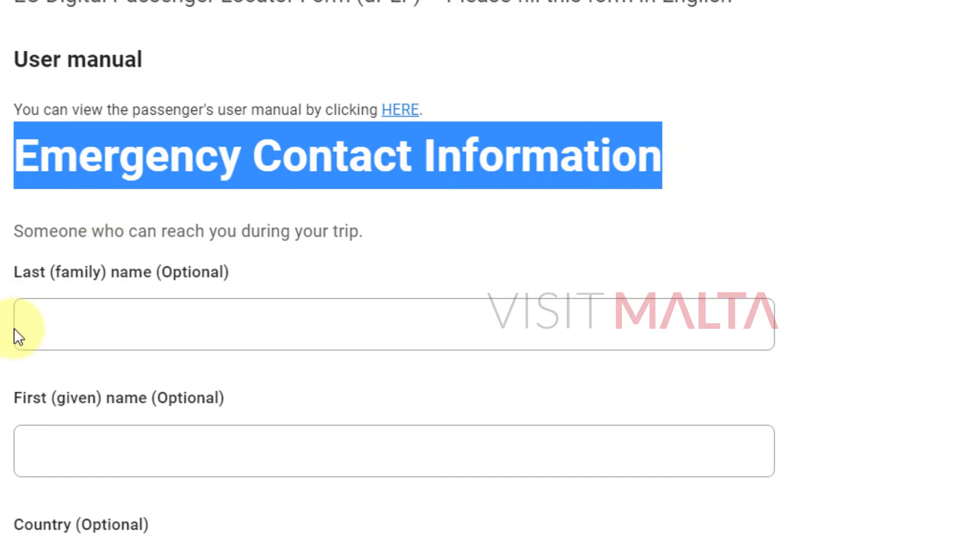
pyautogui.click(94, 321)
pyautogui.scroll(-2, 130, 351)
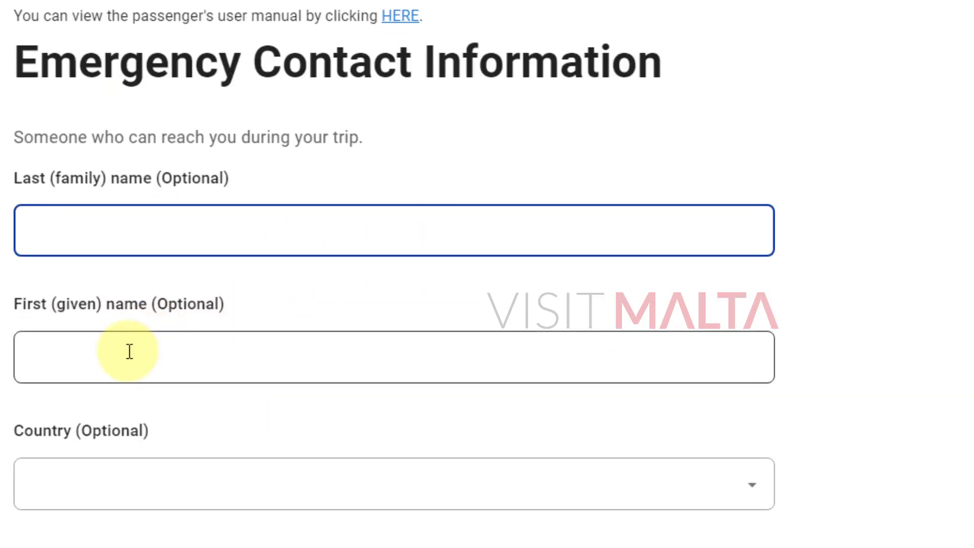
pyautogui.click(130, 351)
# Review the Emergency Contact page down to Continue, leaving the optional phone and e-mail blank.
pyautogui.scroll(-2, 333, 287)
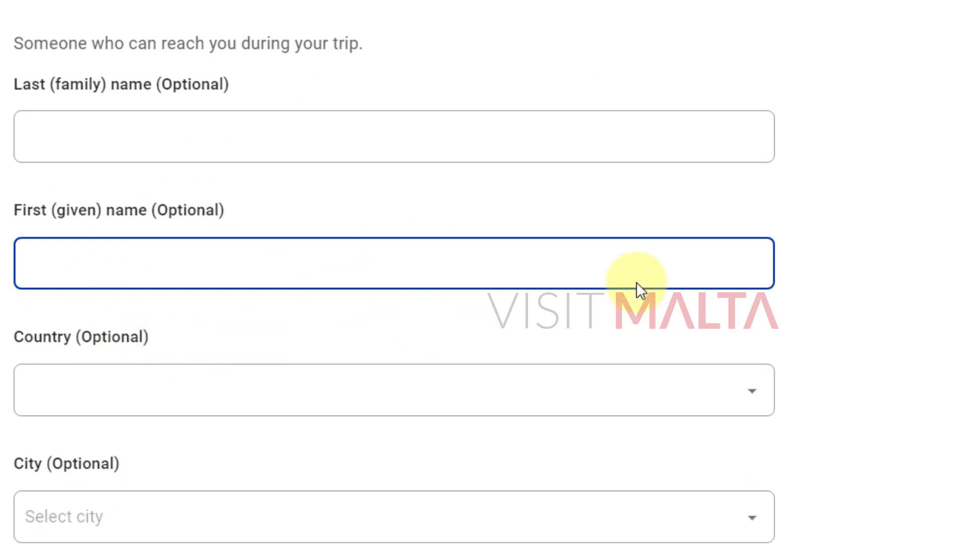
pyautogui.scroll(-4, 800, 283)
pyautogui.scroll(-4, 863, 406)
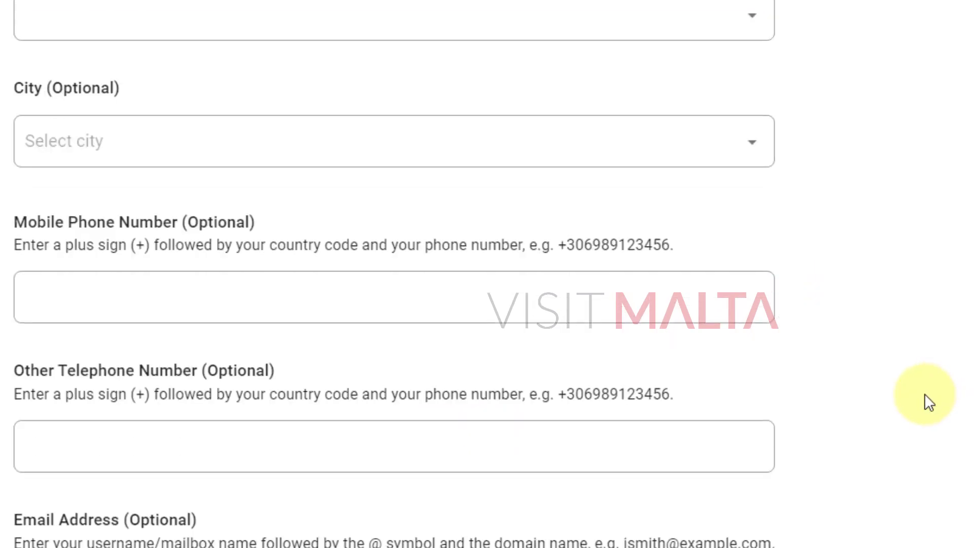
pyautogui.scroll(-2, 926, 395)
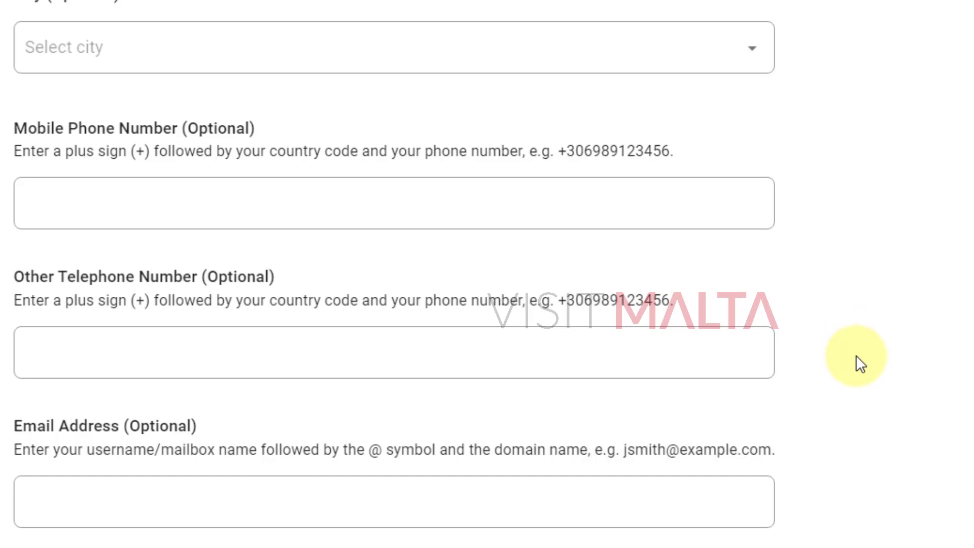
pyautogui.scroll(-4, 849, 358)
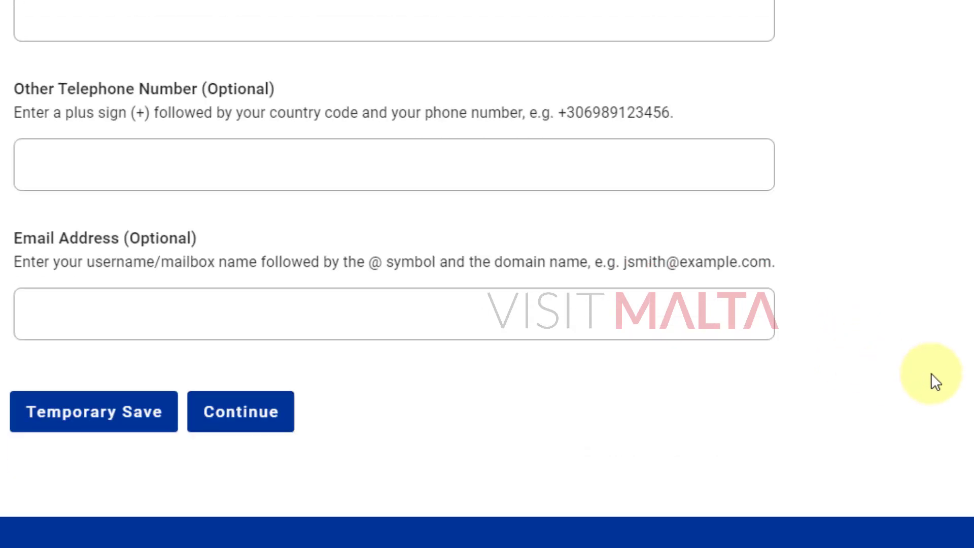
pyautogui.scroll(5, 828, 400)
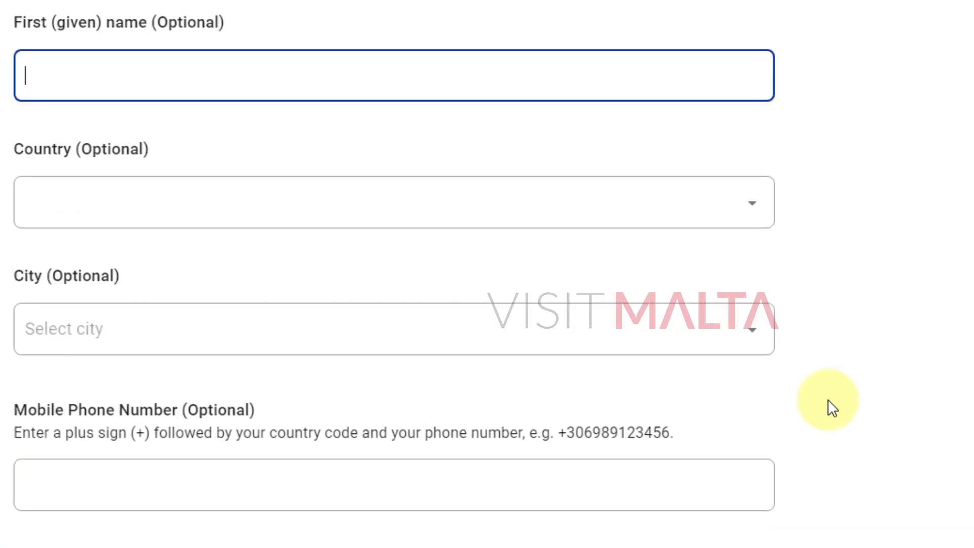
pyautogui.scroll(3, 881, 420)
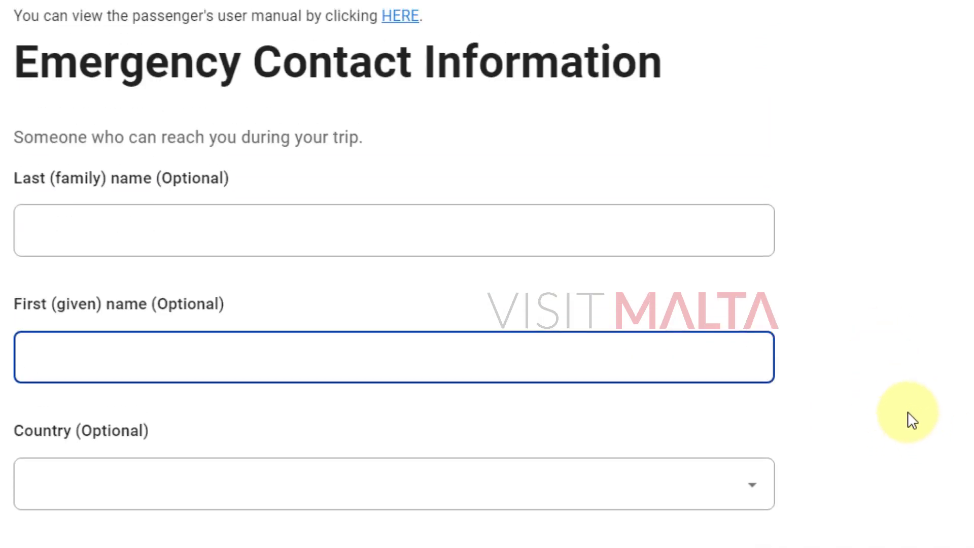
pyautogui.scroll(-4, 971, 437)
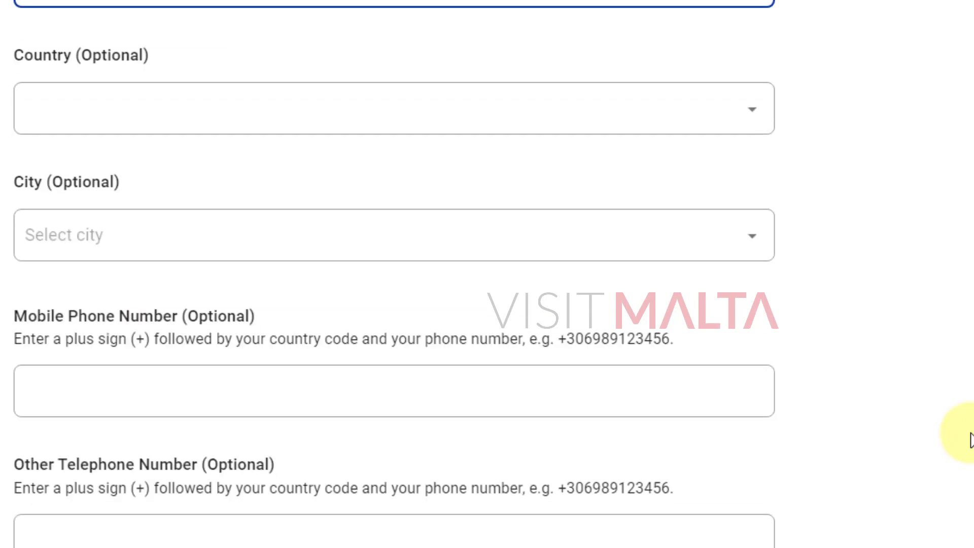
pyautogui.scroll(5, 970, 437)
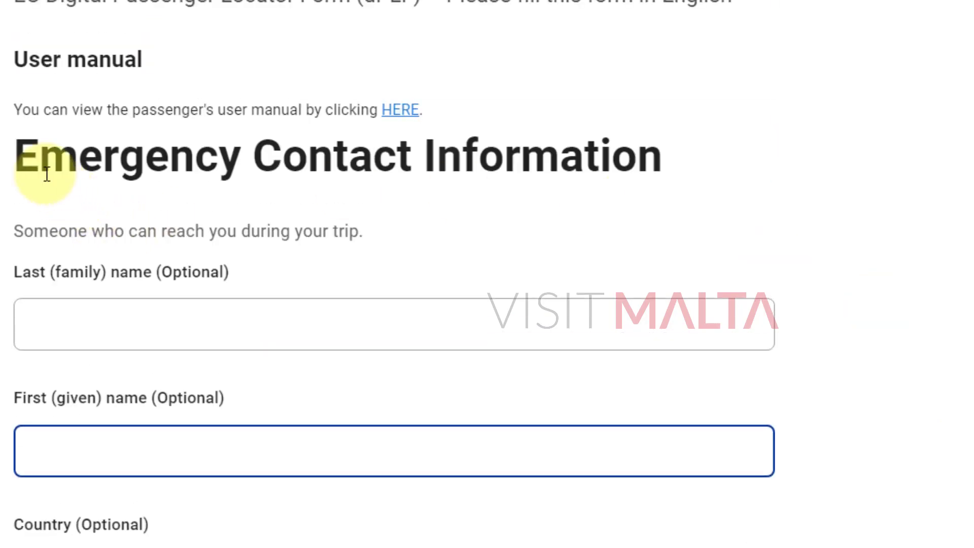
pyautogui.moveTo(17, 157); pyautogui.dragTo(663, 160)
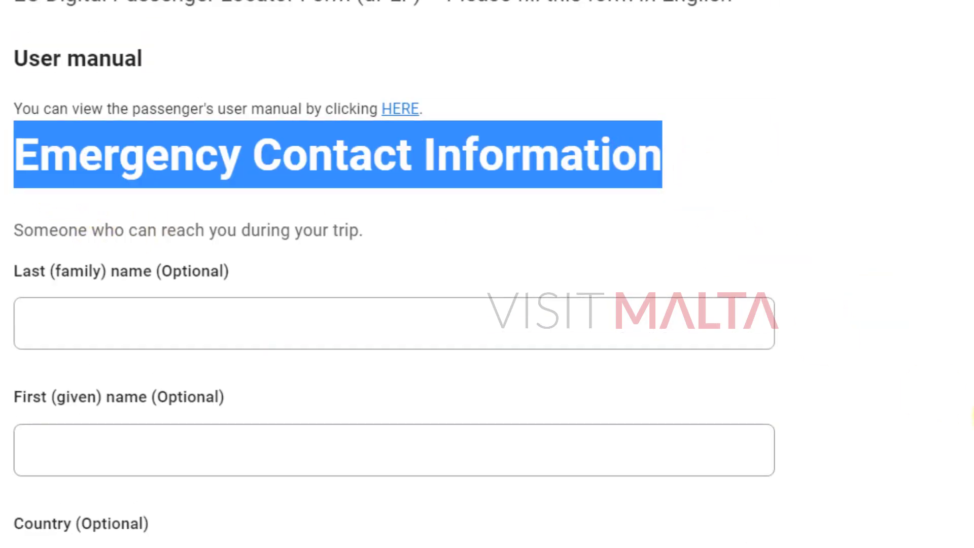
pyautogui.scroll(-1, 487, 274)
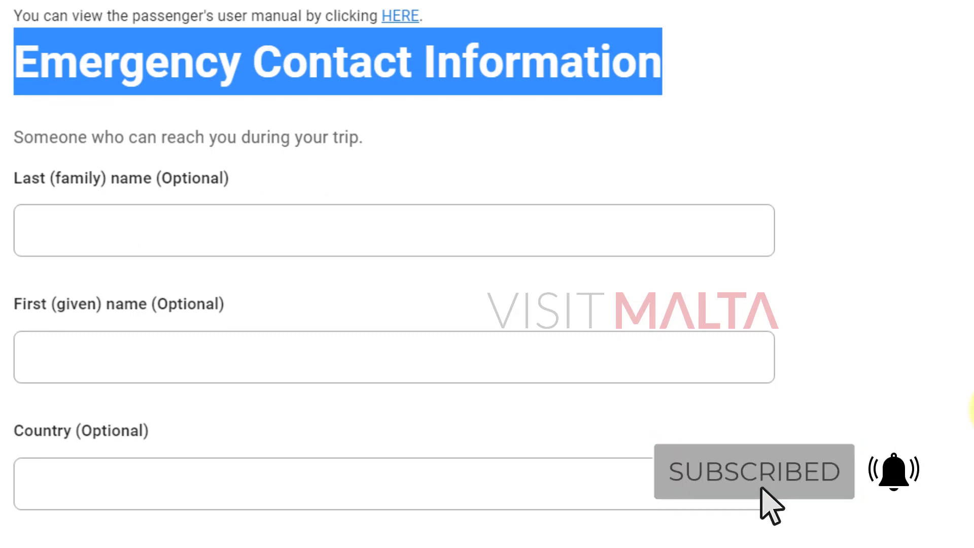
pyautogui.scroll(-9, 888, 322)
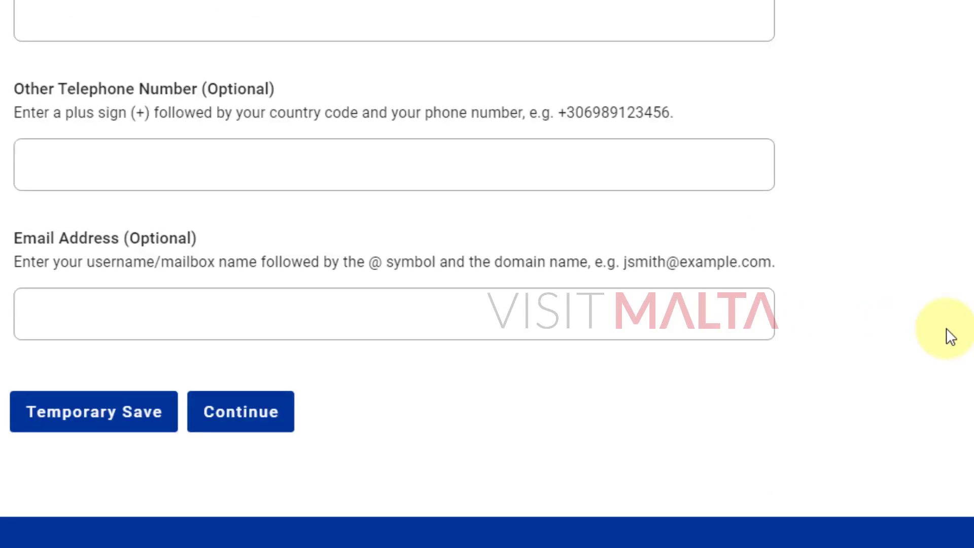
# Continue to the Health Declaration and answer No to the Dark Red List question.
pyautogui.click(242, 357)
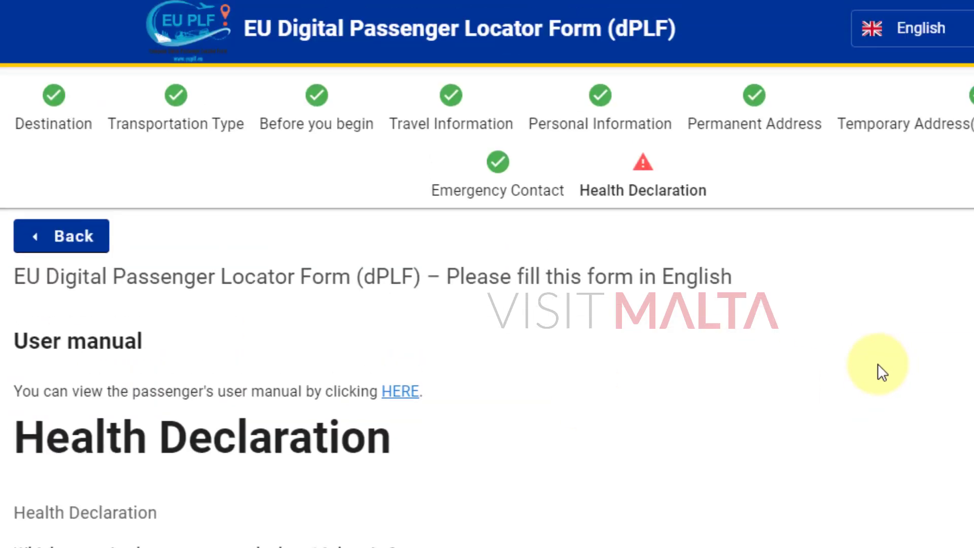
pyautogui.scroll(-5, 889, 366)
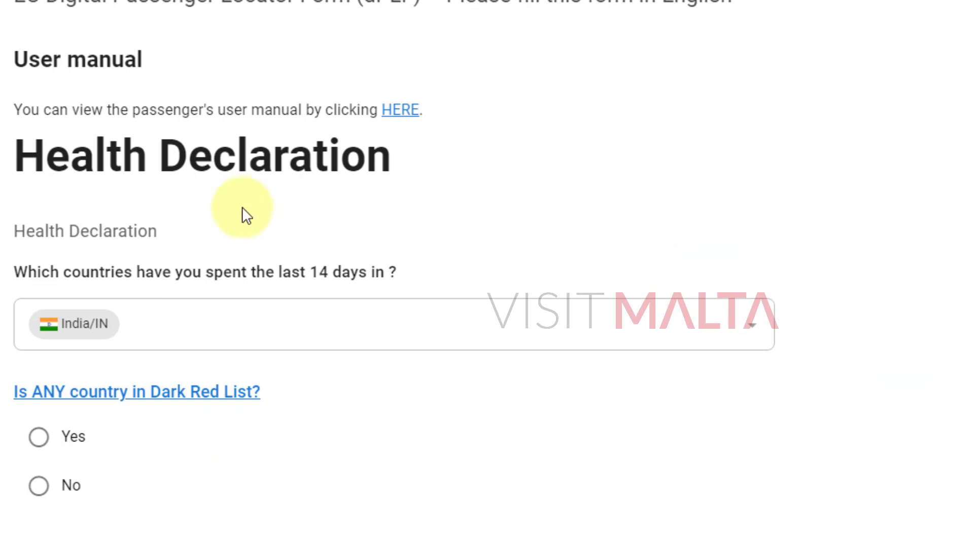
pyautogui.moveTo(46, 156); pyautogui.dragTo(413, 153)
pyautogui.click(318, 218)
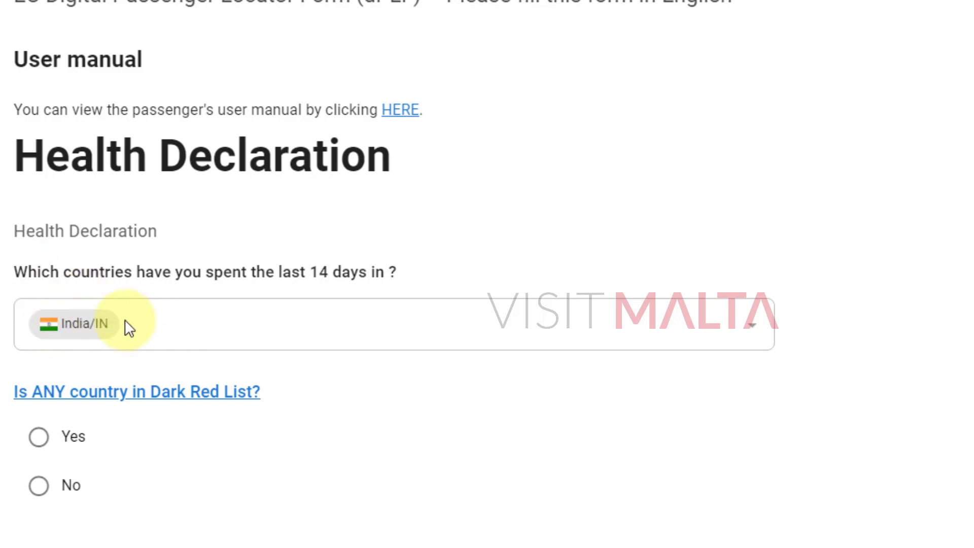
pyautogui.scroll(-3, 502, 383)
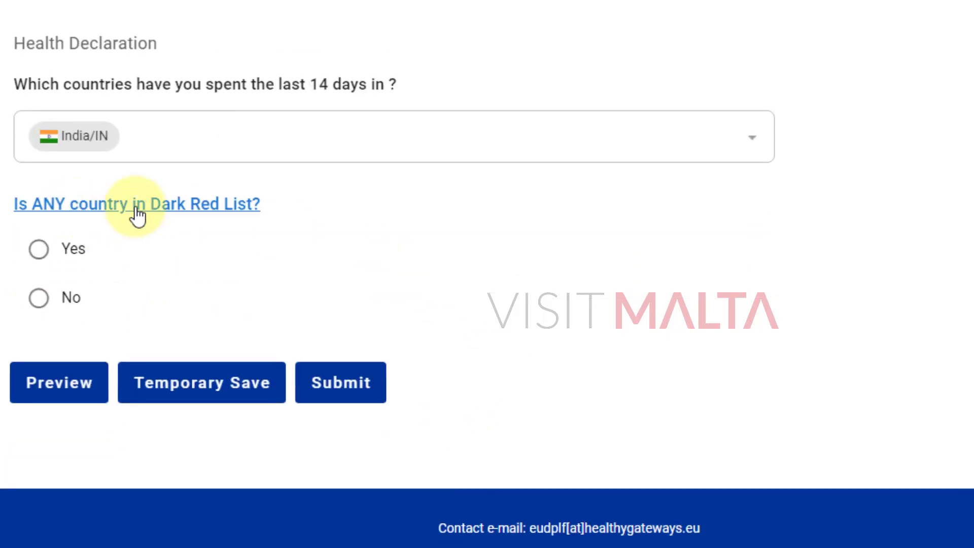
pyautogui.scroll(2, 584, 300)
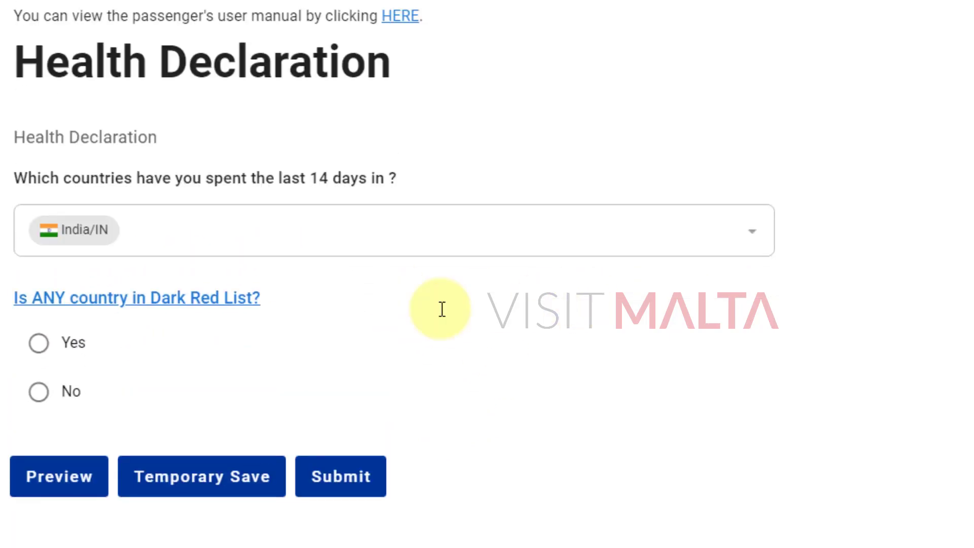
pyautogui.click(37, 394)
# Choose the '12 years and above' age group and answer Yes to being fully vaccinated.
pyautogui.scroll(-3, 704, 382)
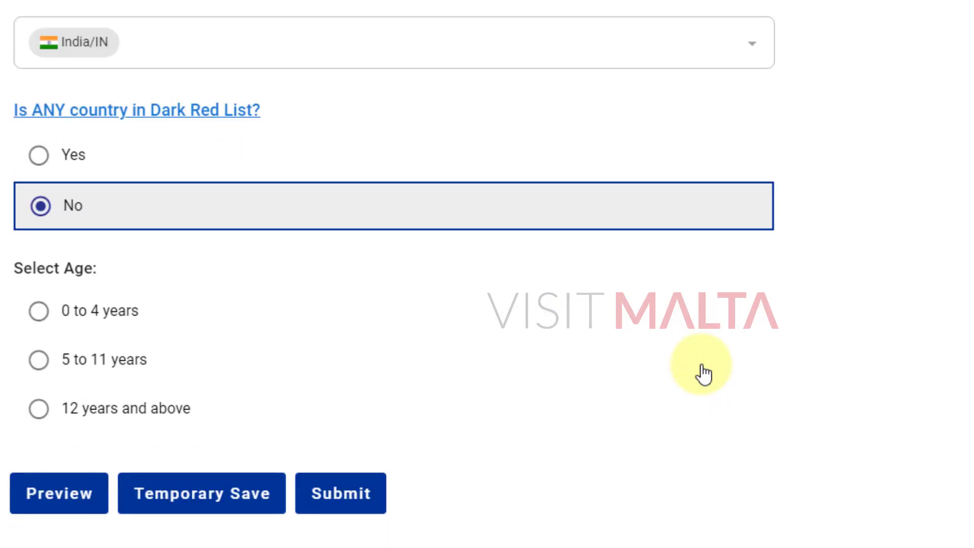
pyautogui.scroll(3, 704, 374)
pyautogui.scroll(-3, 704, 374)
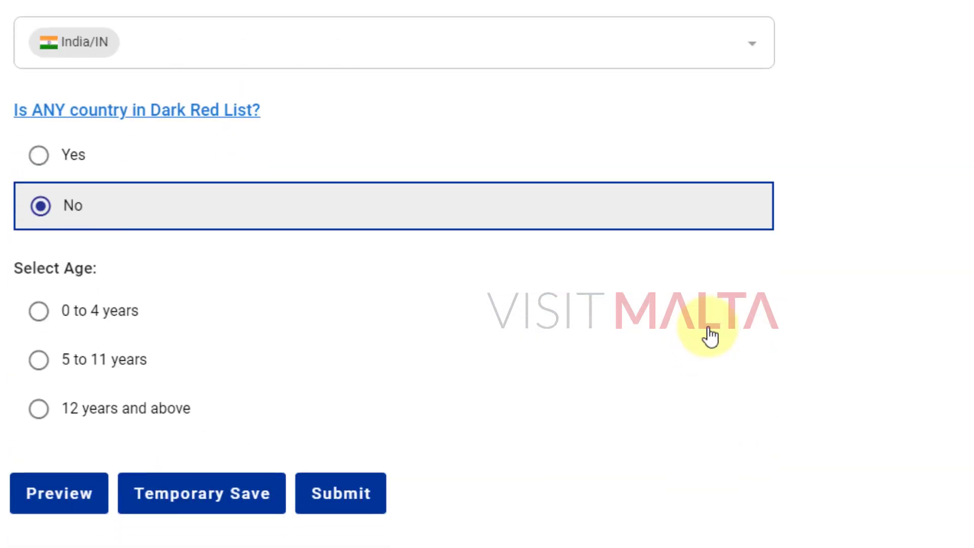
pyautogui.scroll(4, 709, 335)
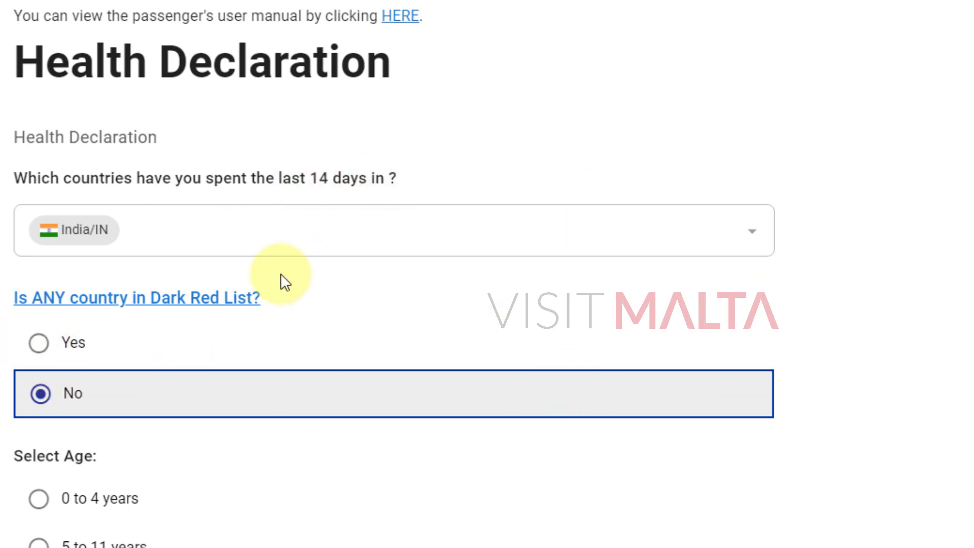
pyautogui.scroll(-4, 602, 497)
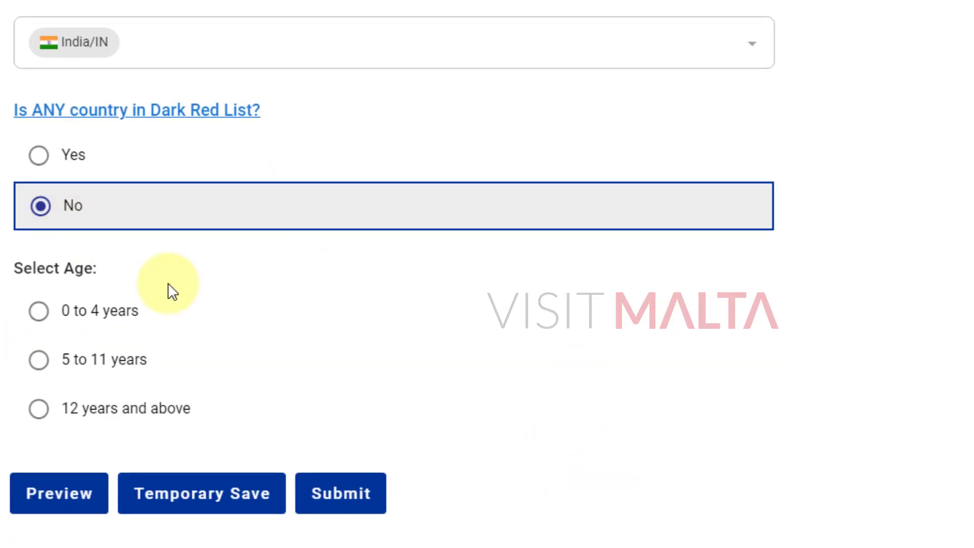
pyautogui.click(38, 408)
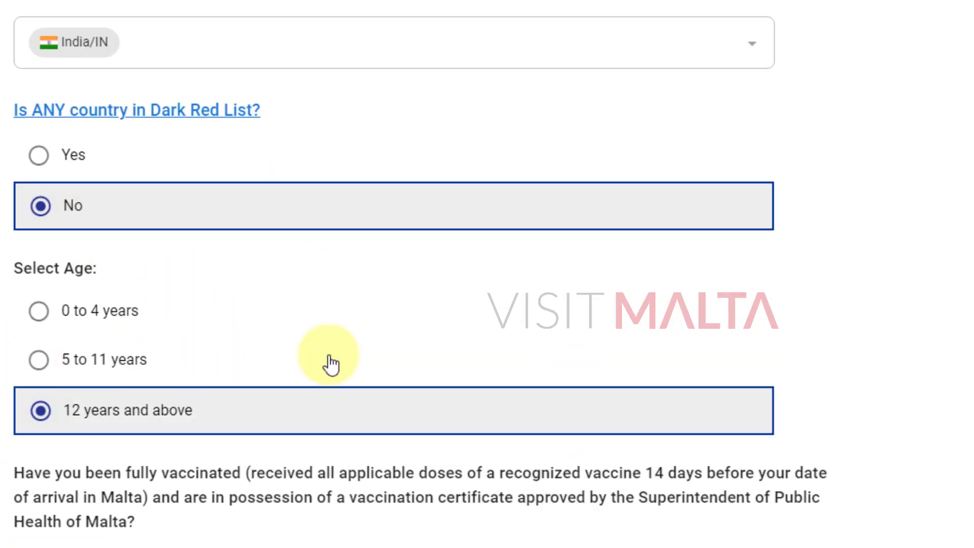
pyautogui.scroll(-4, 424, 324)
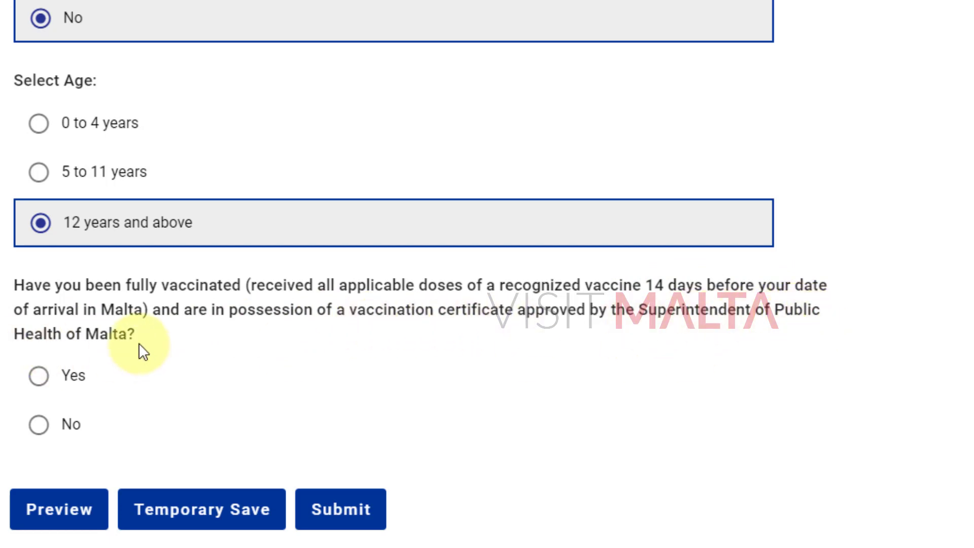
pyautogui.click(39, 378)
# Open the vaccine certificate file picker and dismiss it without choosing a file.
pyautogui.scroll(-3, 271, 337)
pyautogui.click(96, 365)
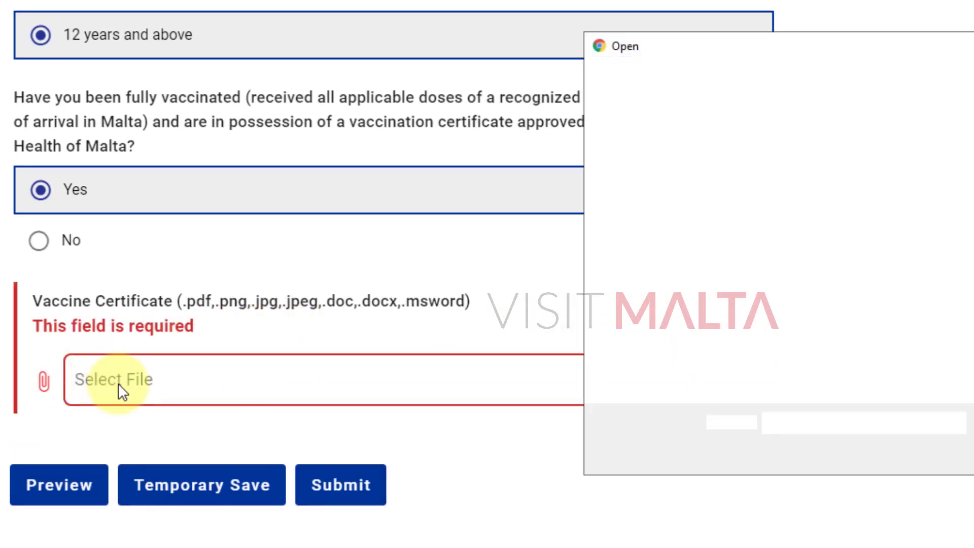
pyautogui.press('Escape')
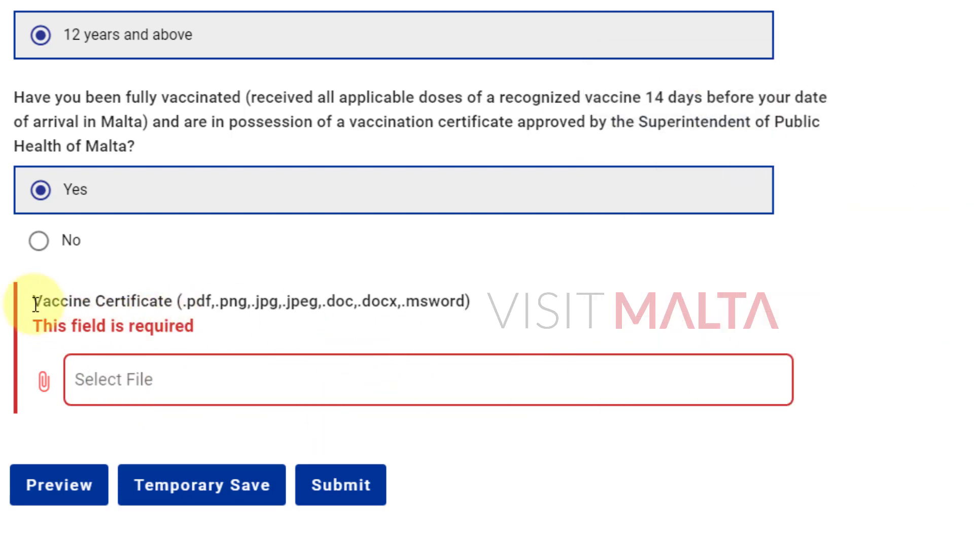
# Highlight the Vaccine Certificate label and its accepted file types, including .pdf.
pyautogui.moveTo(31, 302); pyautogui.dragTo(442, 304)
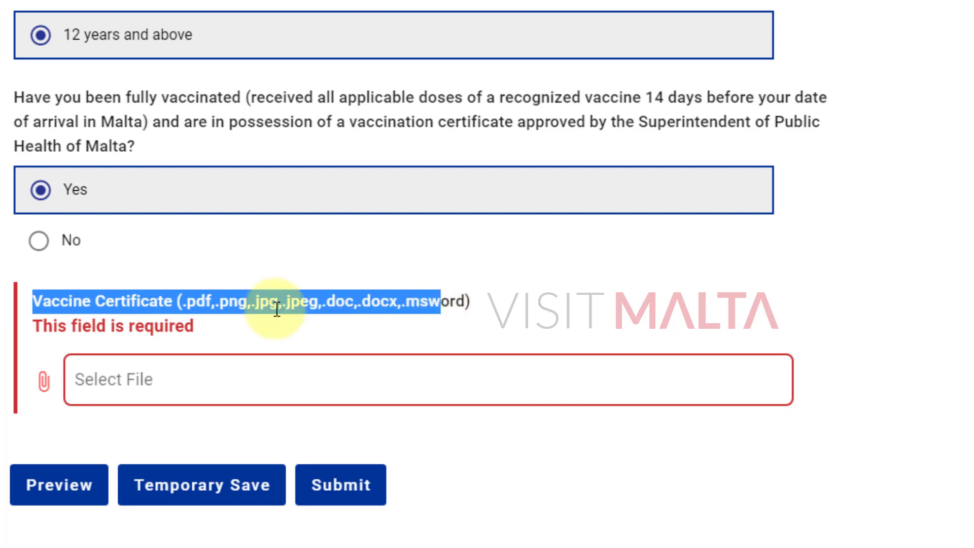
pyautogui.click(83, 306)
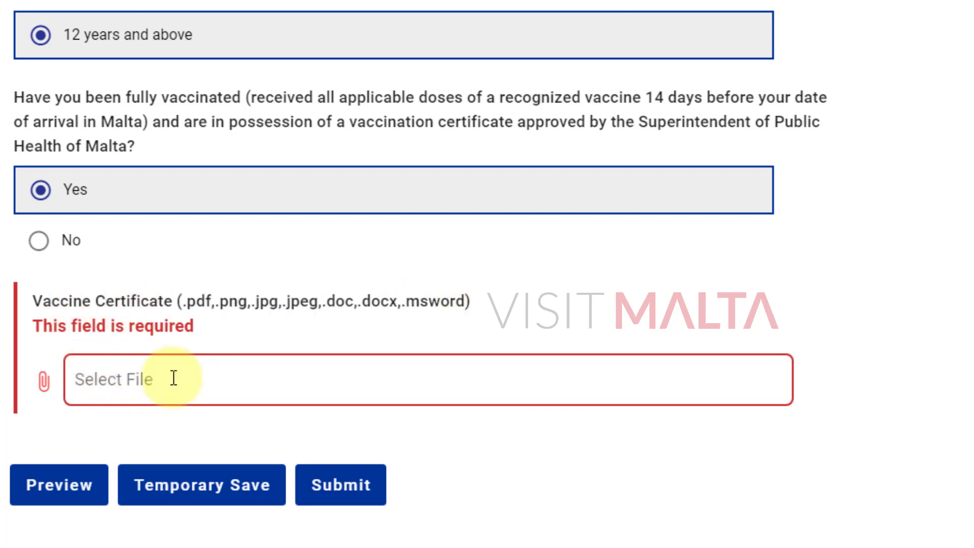
pyautogui.moveTo(183, 302); pyautogui.dragTo(464, 302)
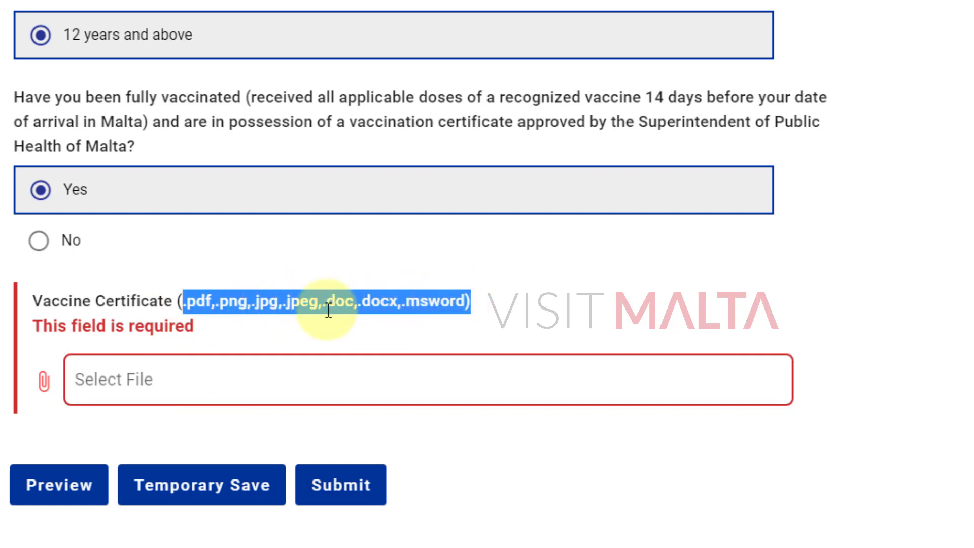
pyautogui.click(233, 305)
pyautogui.moveTo(213, 302); pyautogui.dragTo(182, 303)
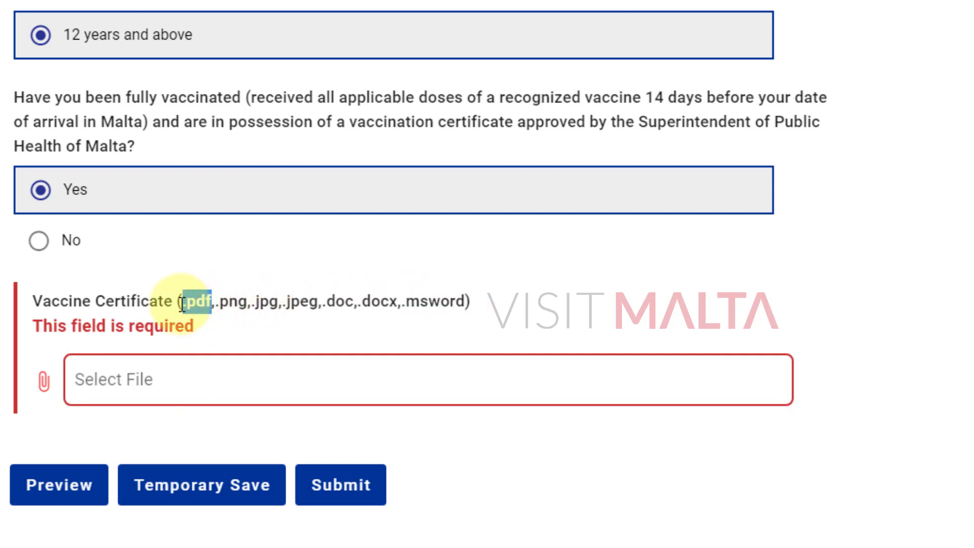
pyautogui.click(246, 299)
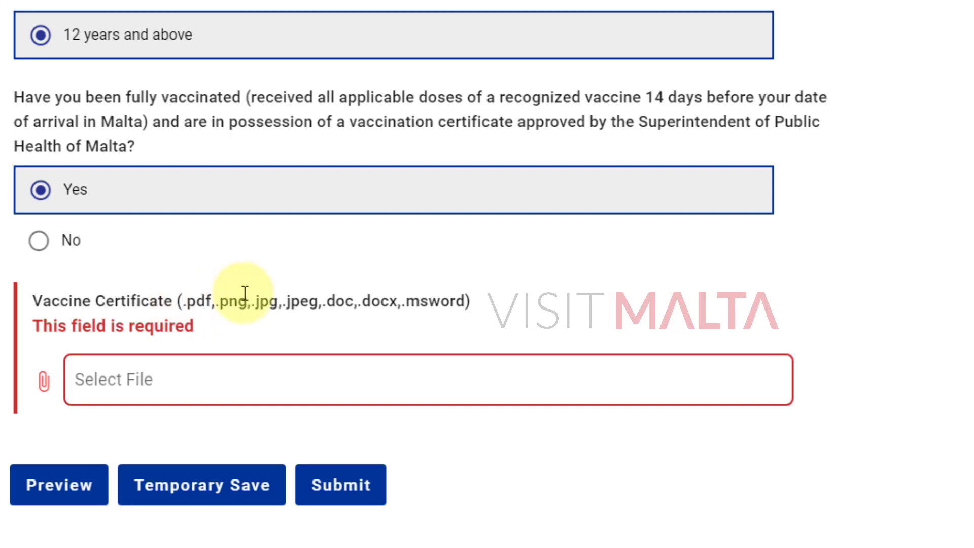
pyautogui.scroll(2, 250, 315)
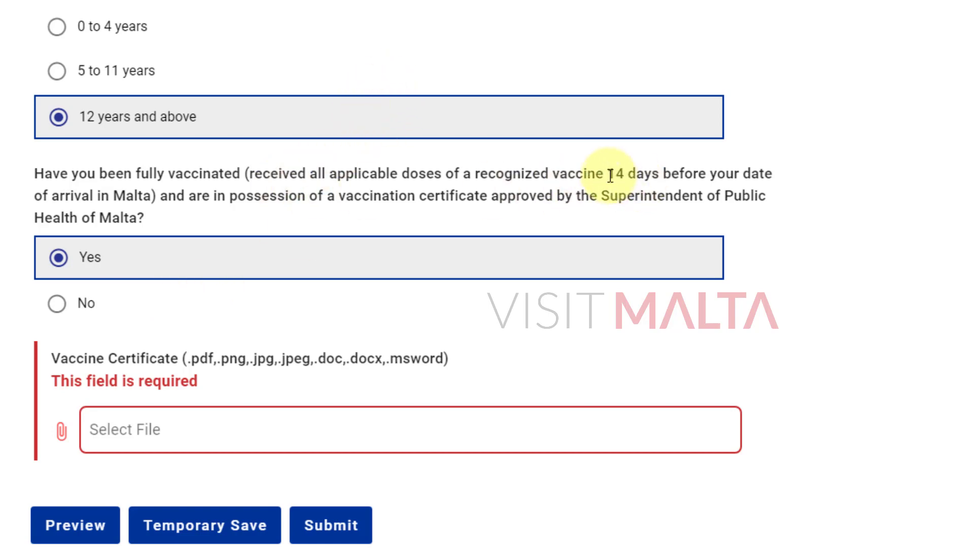
pyautogui.moveTo(609, 174); pyautogui.dragTo(154, 198)
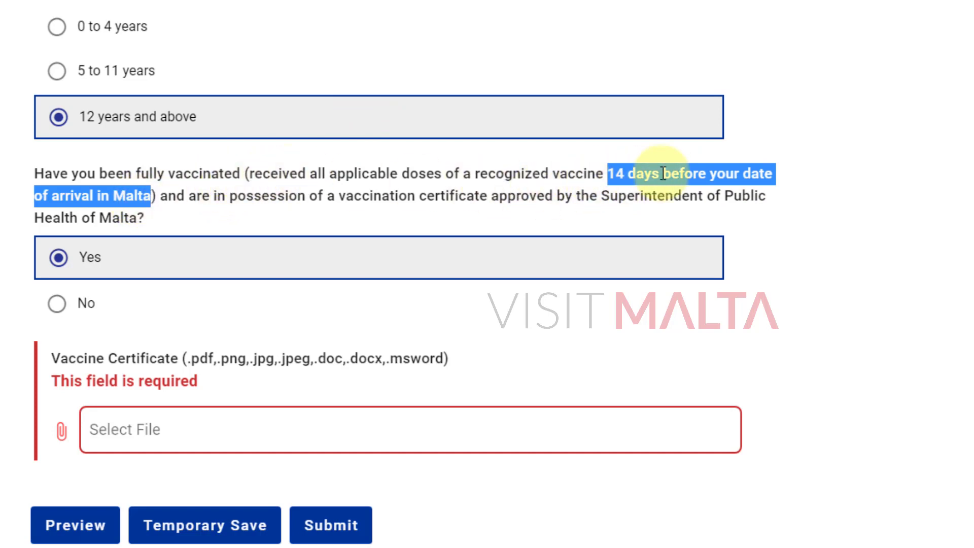
pyautogui.moveTo(246, 174); pyautogui.dragTo(157, 197)
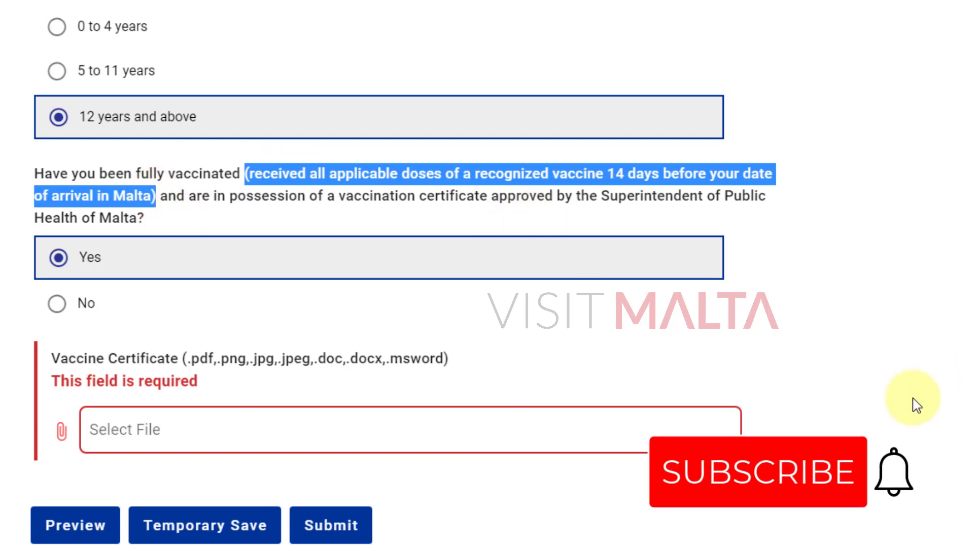
pyautogui.scroll(20, 899, 404)
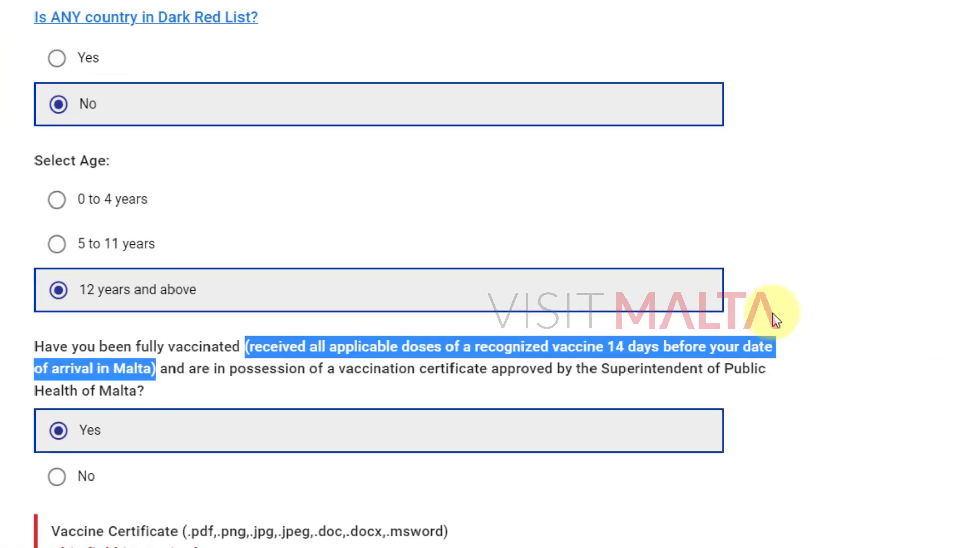
pyautogui.scroll(-5, 778, 320)
pyautogui.scroll(2, 810, 323)
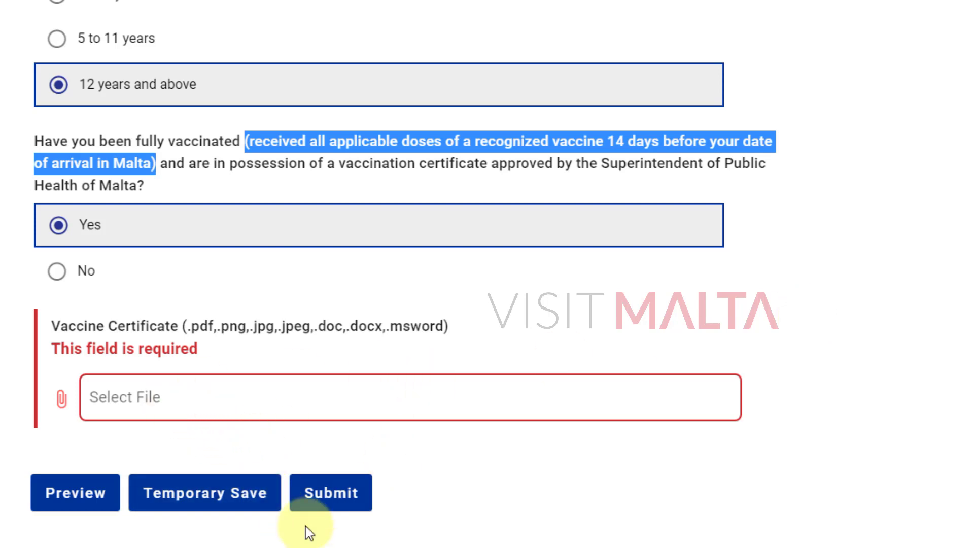
# Try to submit the Health Declaration with the vaccine certificate still missing.
pyautogui.click(333, 492)
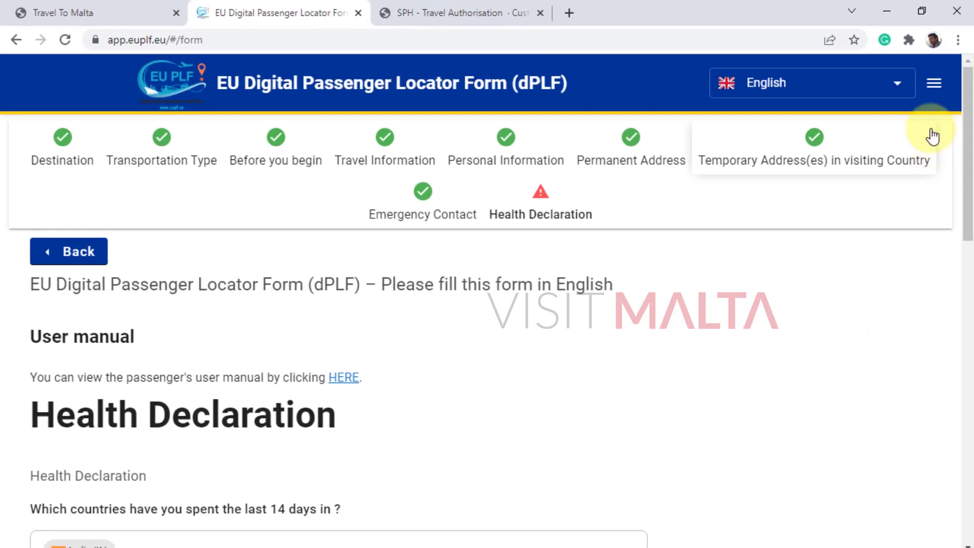
# View the My PLFs list, which shows No data.
pyautogui.click(934, 87)
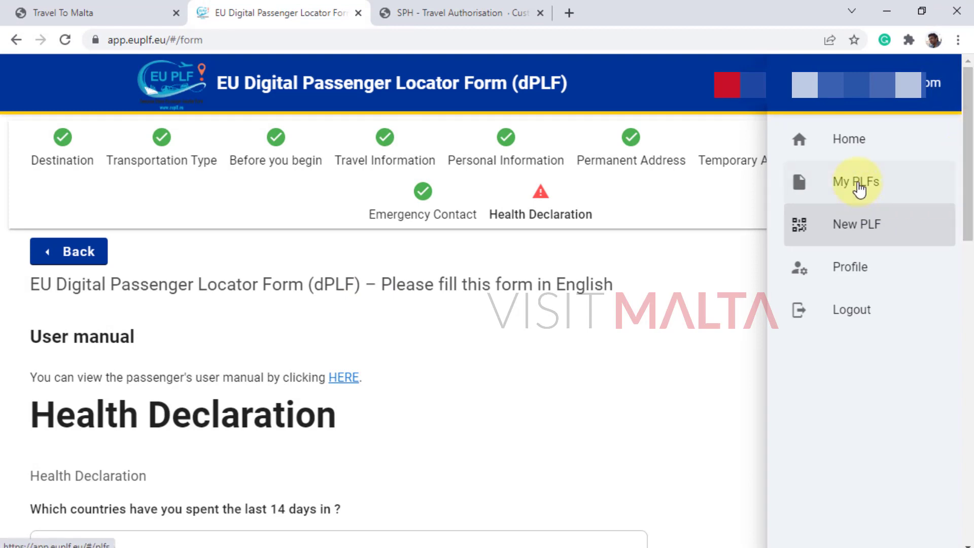
pyautogui.click(859, 187)
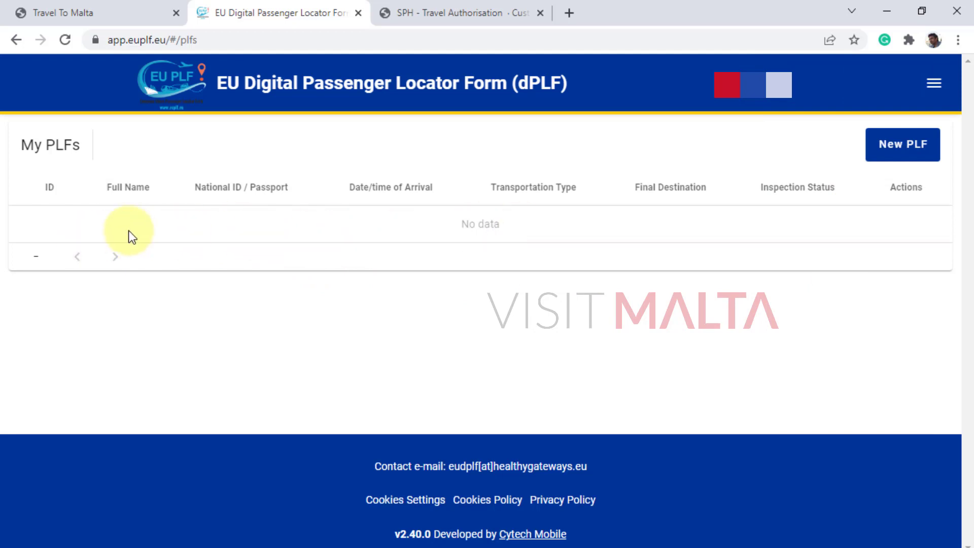
pyautogui.moveTo(51, 228); pyautogui.dragTo(628, 218)
pyautogui.click(442, 242)
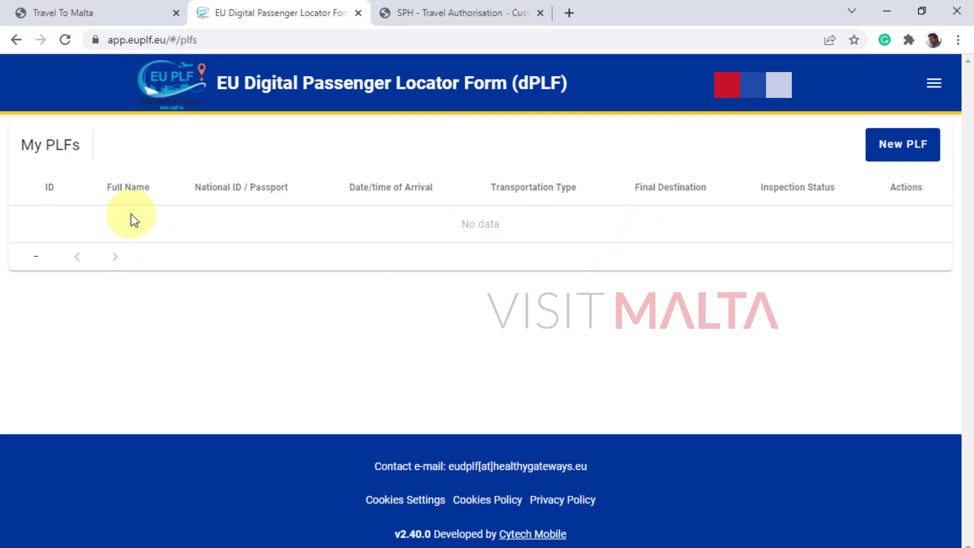
pyautogui.moveTo(47, 220); pyautogui.dragTo(568, 222)
pyautogui.click(777, 233)
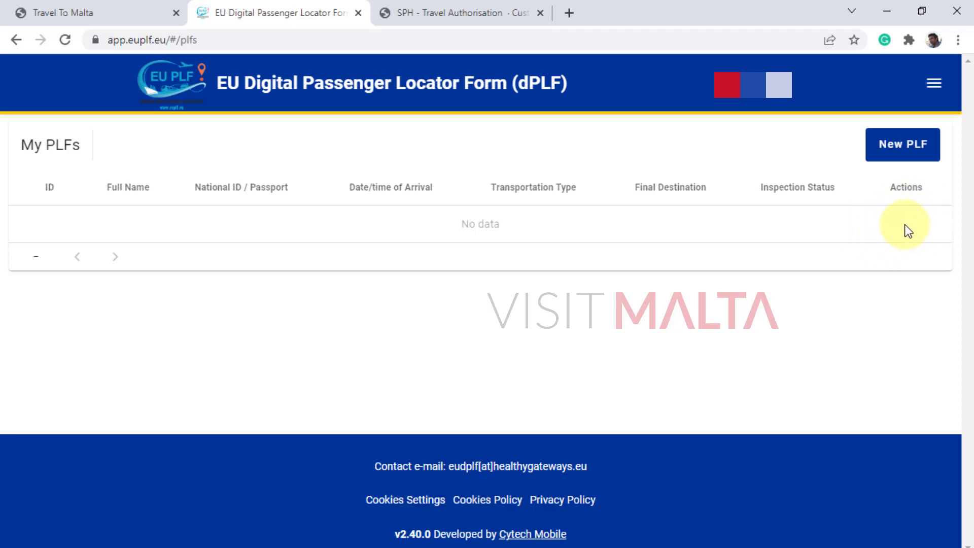
# Start a new PLF from the navigation menu.
pyautogui.click(936, 85)
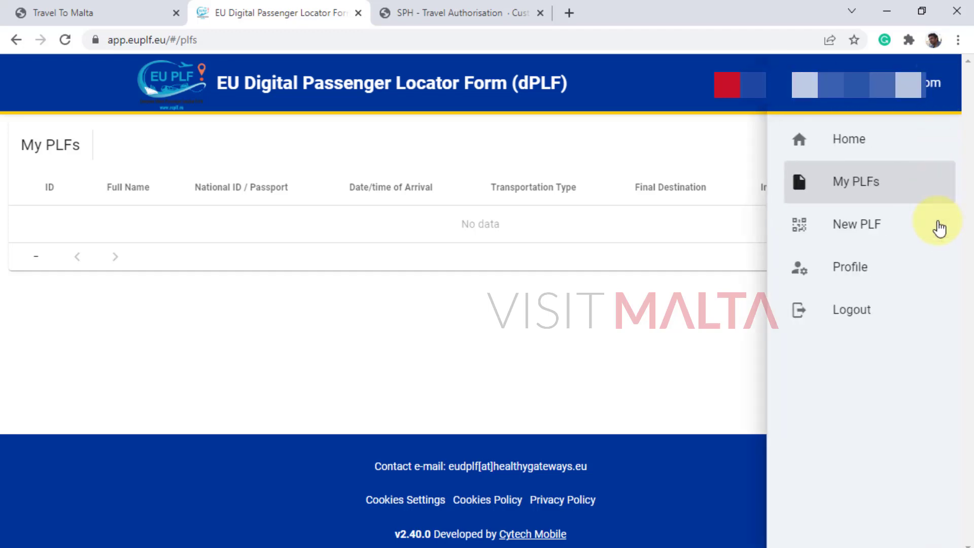
pyautogui.click(399, 221)
pyautogui.doubleClick(398, 221)
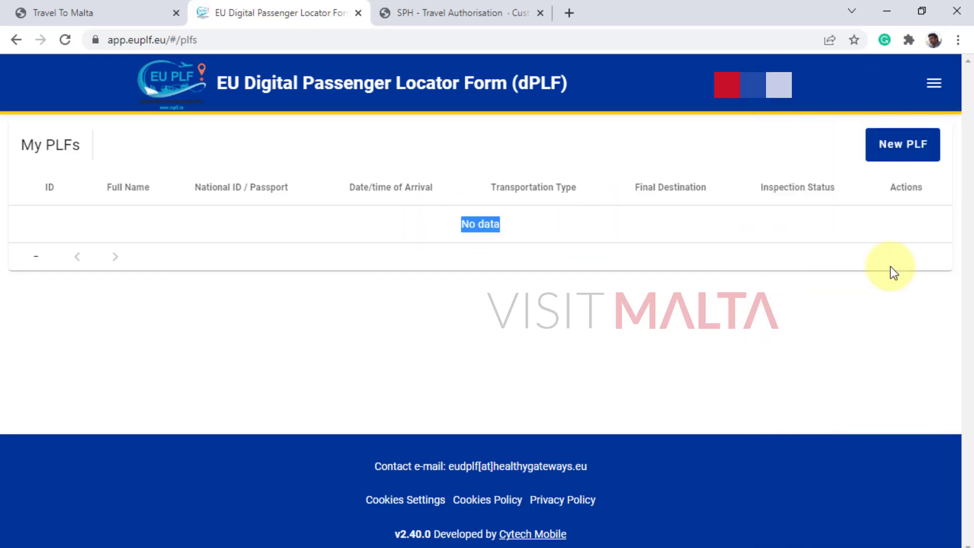
pyautogui.click(934, 83)
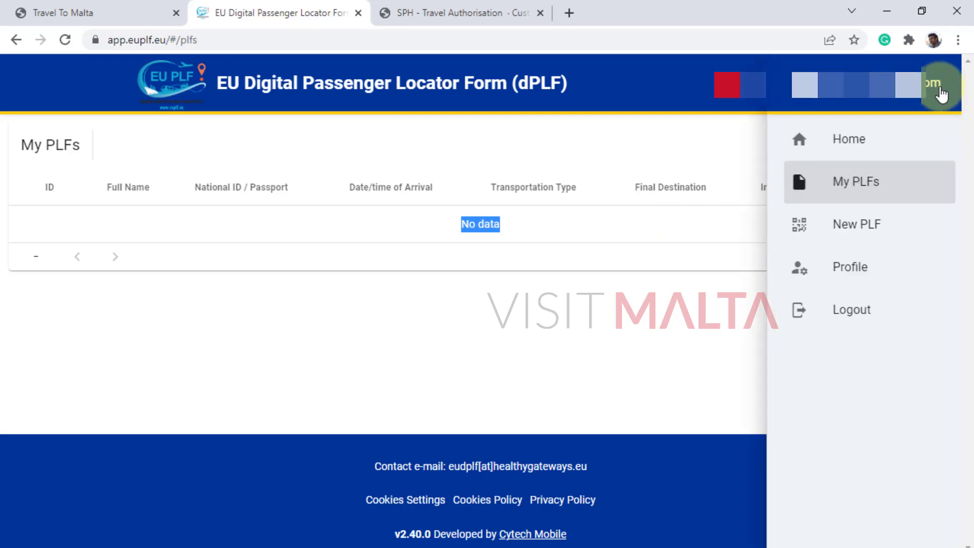
pyautogui.click(874, 233)
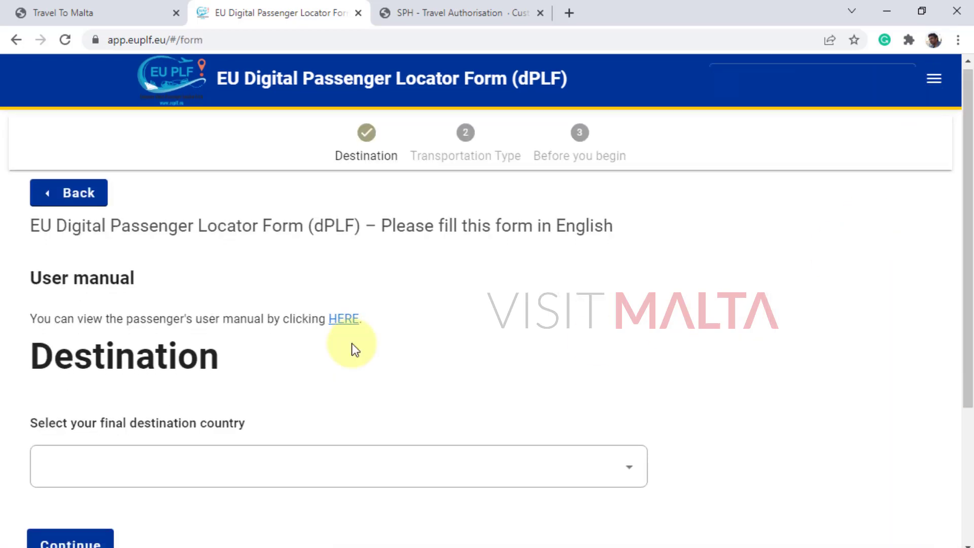
# Leave the destination country unselected and switch to the Travel To Malta page.
pyautogui.scroll(-3, 352, 343)
pyautogui.click(315, 320)
pyautogui.click(384, 226)
pyautogui.scroll(3, 595, 276)
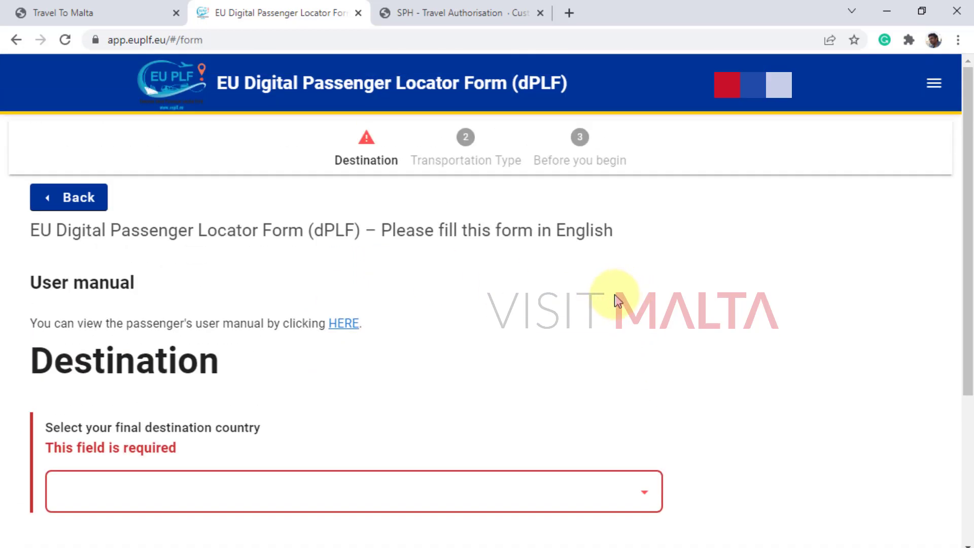
pyautogui.click(107, 21)
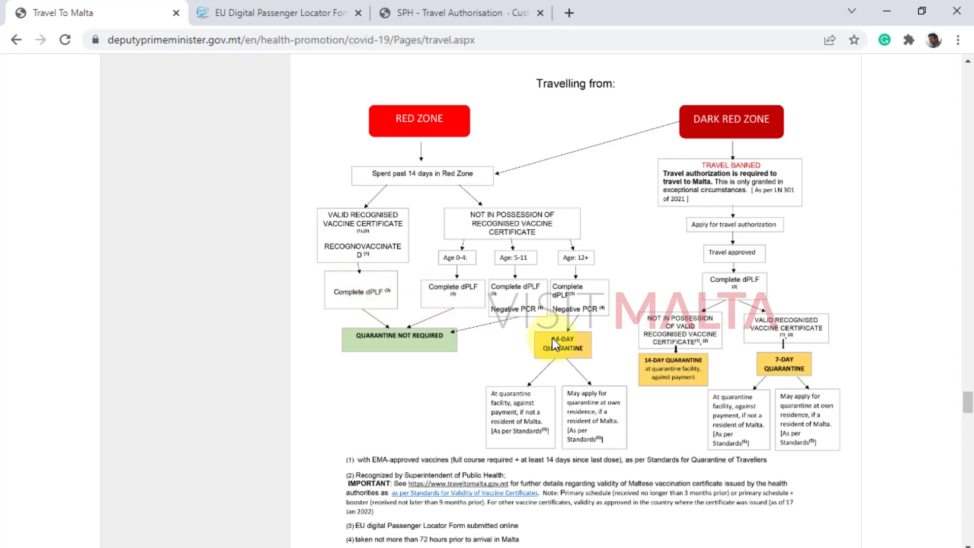
# Highlight Malta's €100 per night hotel and €120 PCR test costs, then return to the dPLF.
pyautogui.scroll(4, 552, 338)
pyautogui.scroll(1, 554, 344)
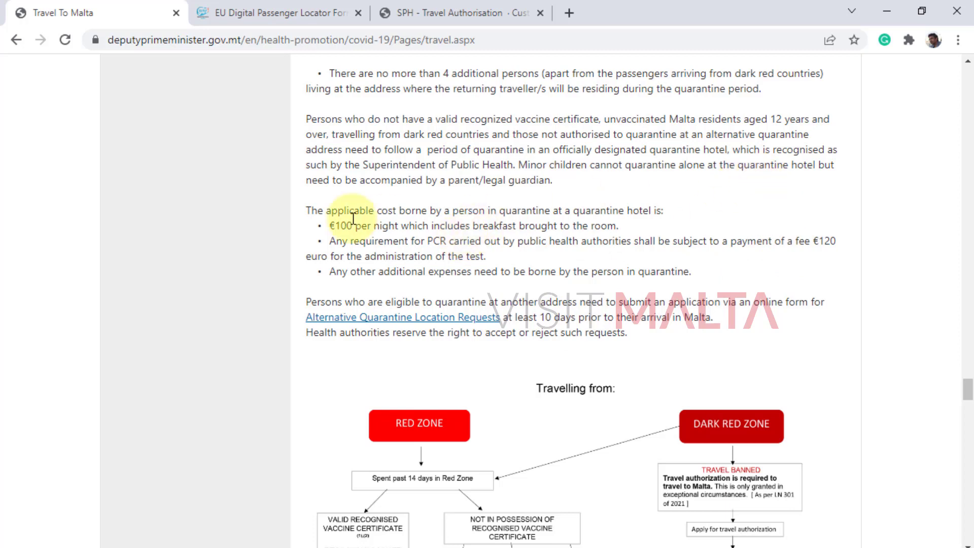
pyautogui.moveTo(330, 226); pyautogui.dragTo(622, 226)
pyautogui.moveTo(812, 241); pyautogui.dragTo(845, 244)
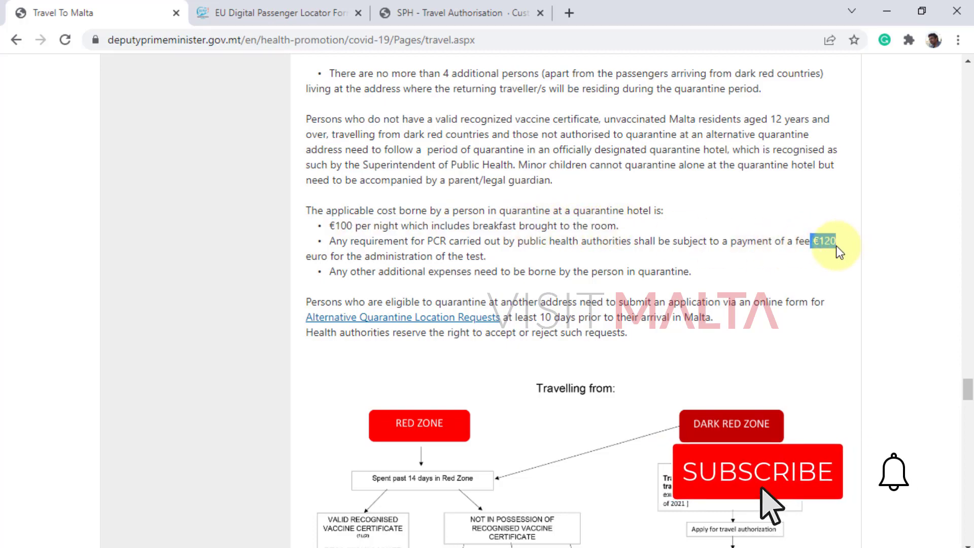
pyautogui.scroll(-6, 604, 315)
pyautogui.scroll(1, 602, 315)
pyautogui.scroll(2, 602, 315)
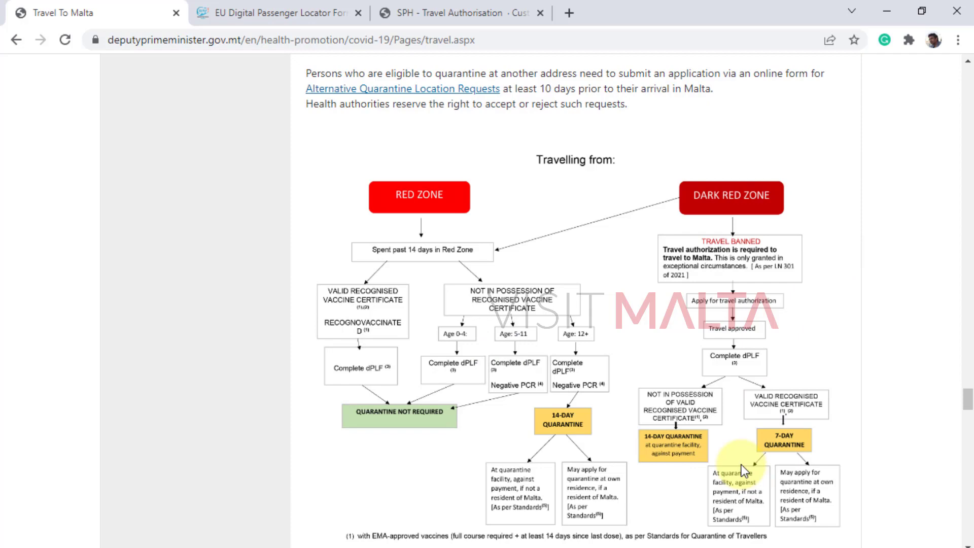
pyautogui.click(260, 13)
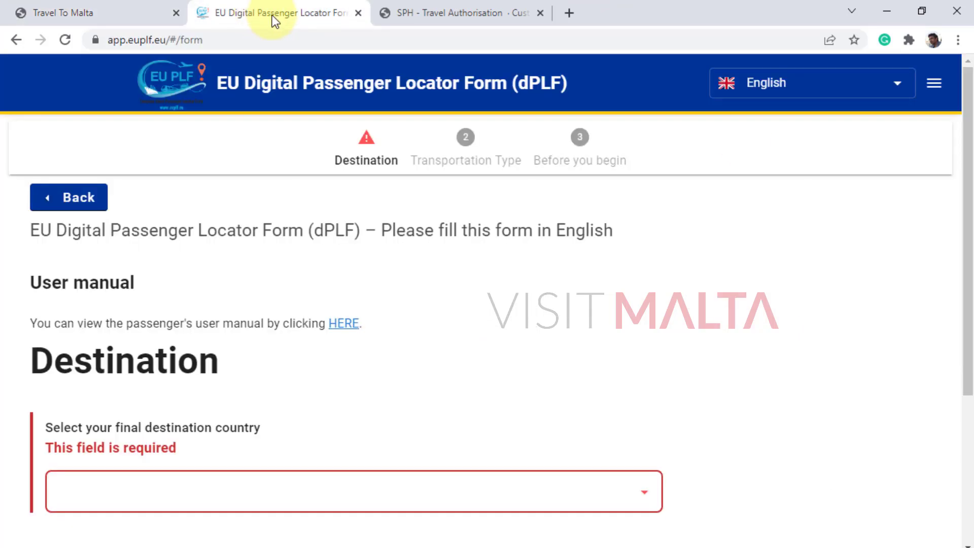
pyautogui.click(459, 12)
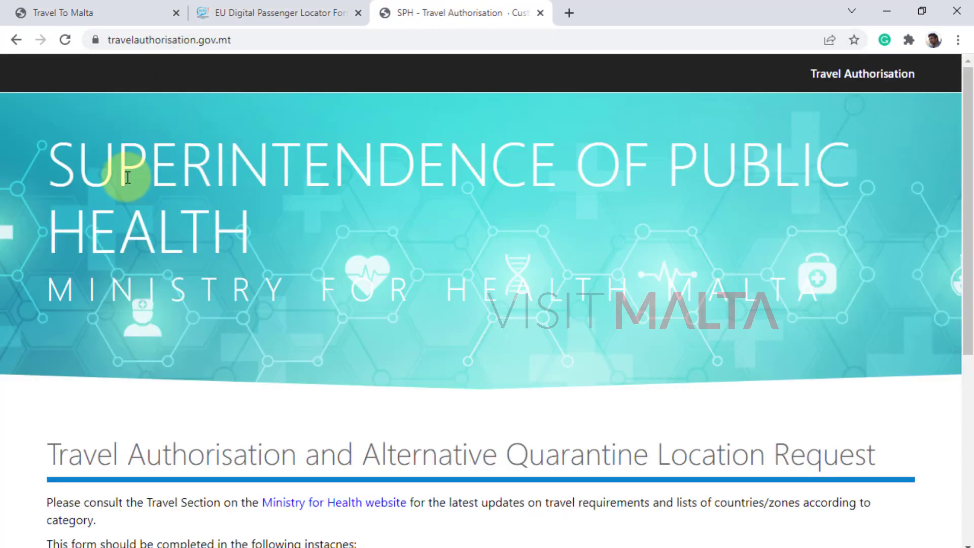
pyautogui.moveTo(160, 174)
pyautogui.mouseDown()
pyautogui.moveTo(524, 269)
pyautogui.moveTo(838, 303)
pyautogui.mouseUp()
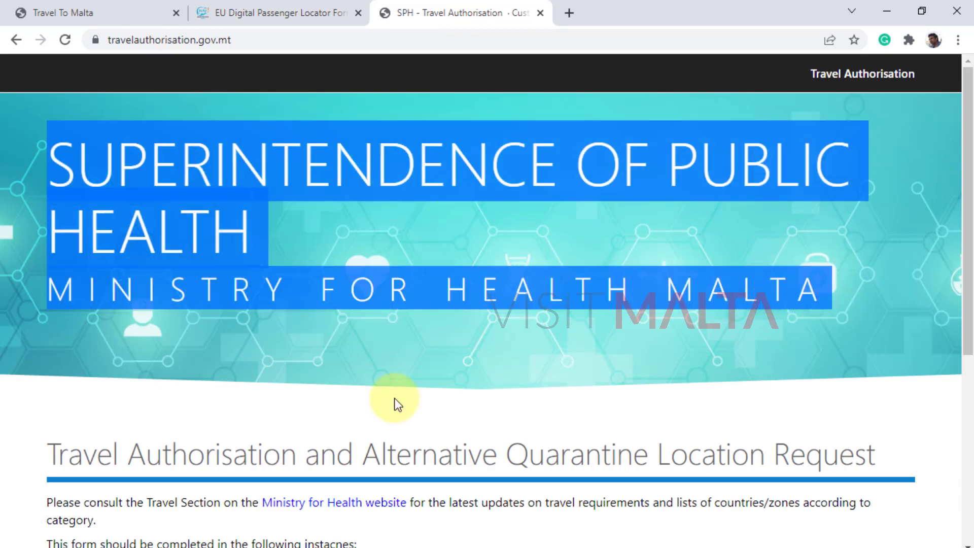
pyautogui.moveTo(363, 454); pyautogui.dragTo(898, 452)
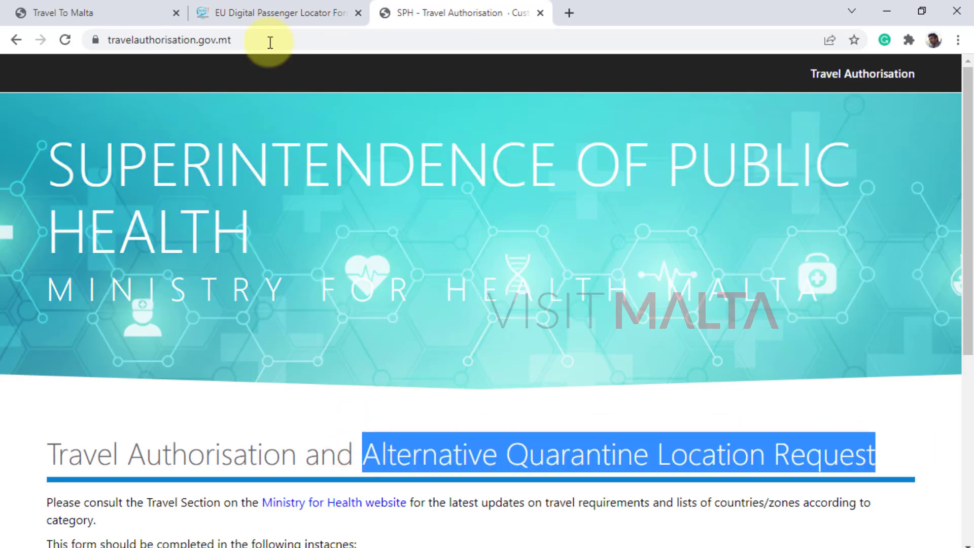
pyautogui.click(120, 10)
pyautogui.click(294, 15)
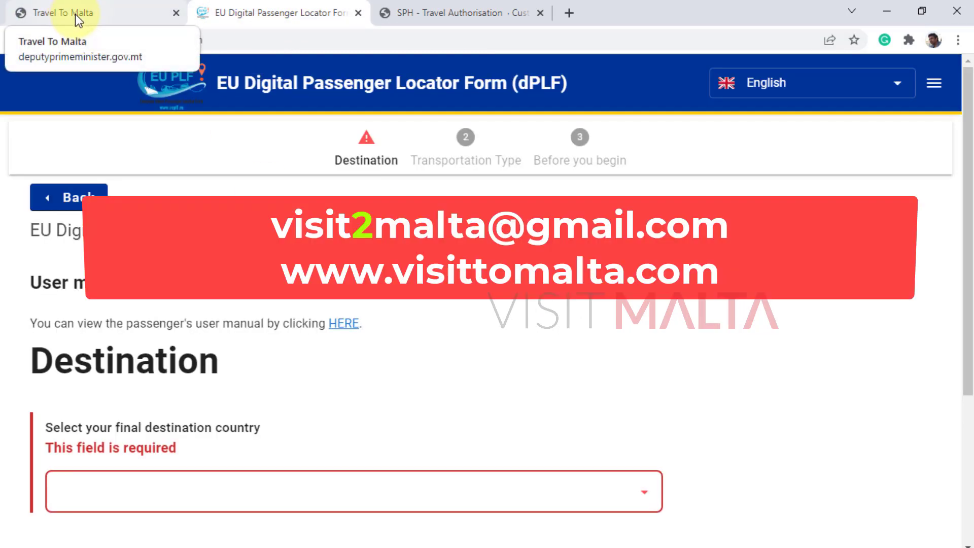
pyautogui.click(81, 11)
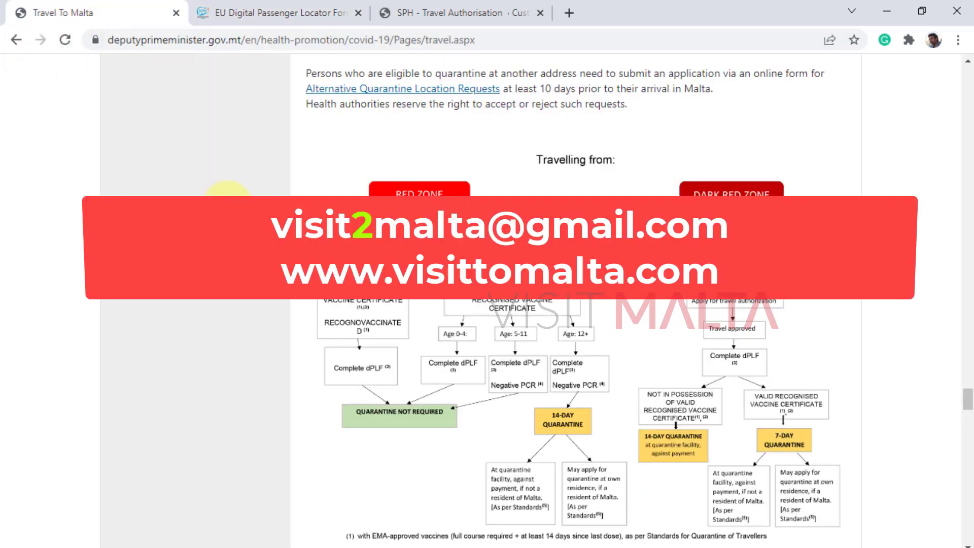
pyautogui.click(287, 13)
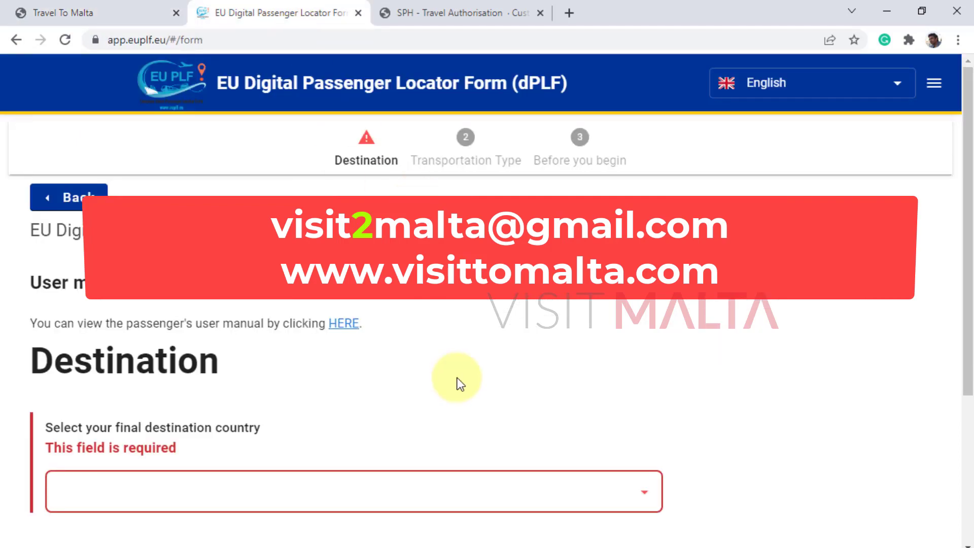